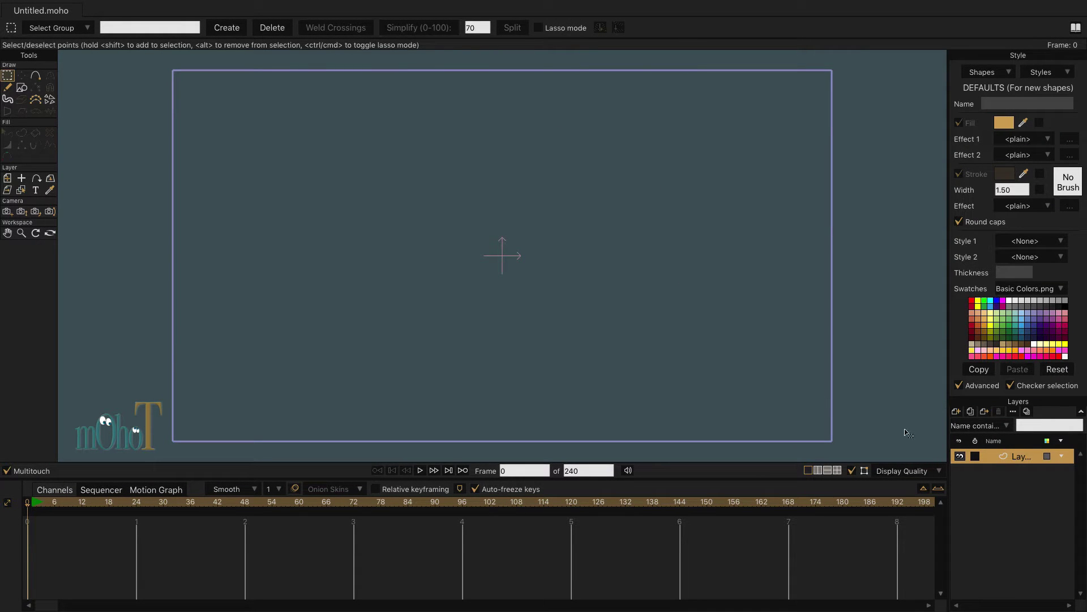
Rename the default vector layer for the worm
double_click(1028, 459)
text(Wor)
key(Return)
Set the default stroke colour for new shapes to yellow-green A6BD26
click(1006, 178)
drag(592, 375, 591, 355)
click(549, 276)
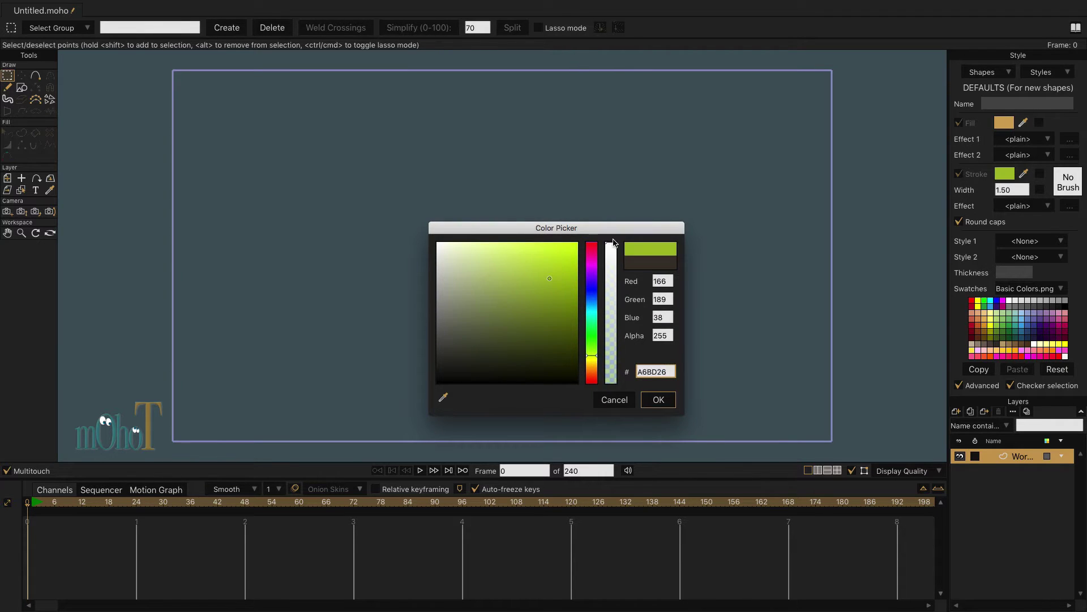
click(658, 401)
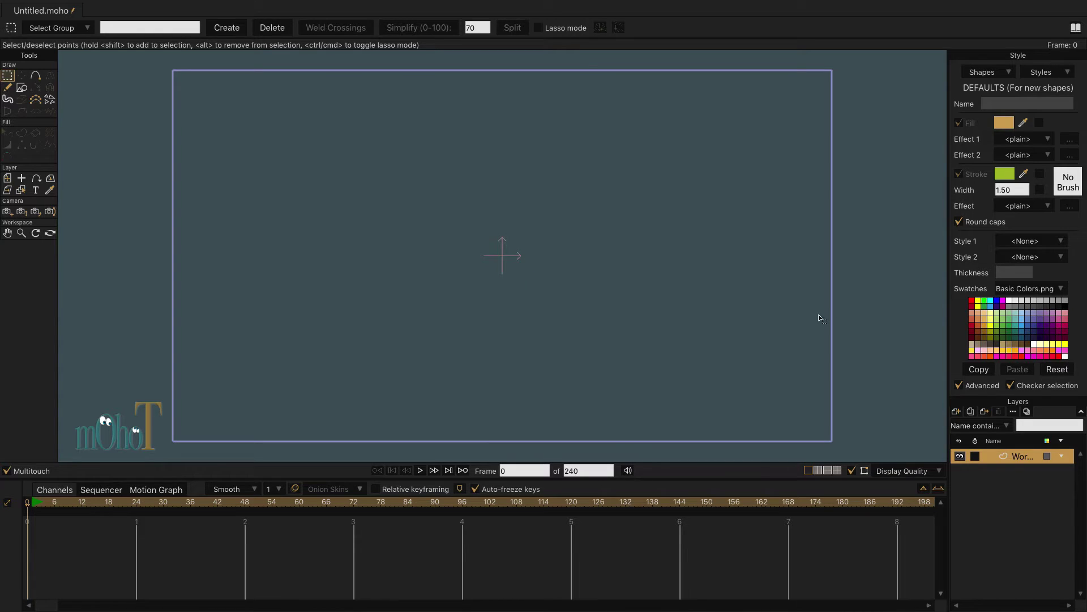
Apply the Shaded effect to the default stroke and set its blur to 32
click(1037, 206)
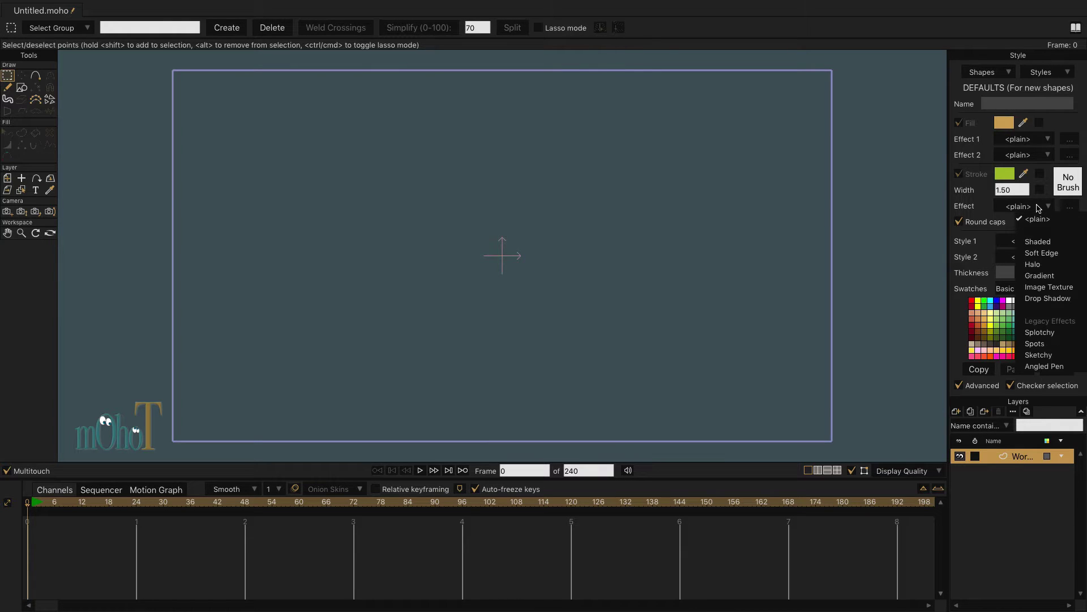
click(1038, 242)
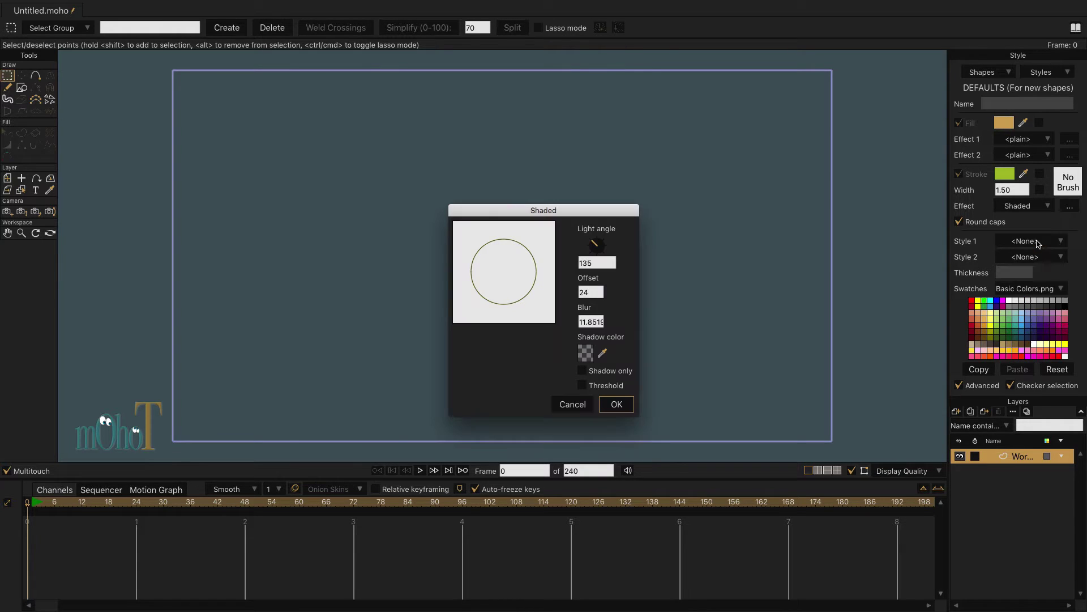
double_click(580, 321)
drag(580, 322, 602, 321)
text(32)
Set the stroke's Shaded effect shadow colour to dark olive 1B2003 with alpha 226
click(587, 354)
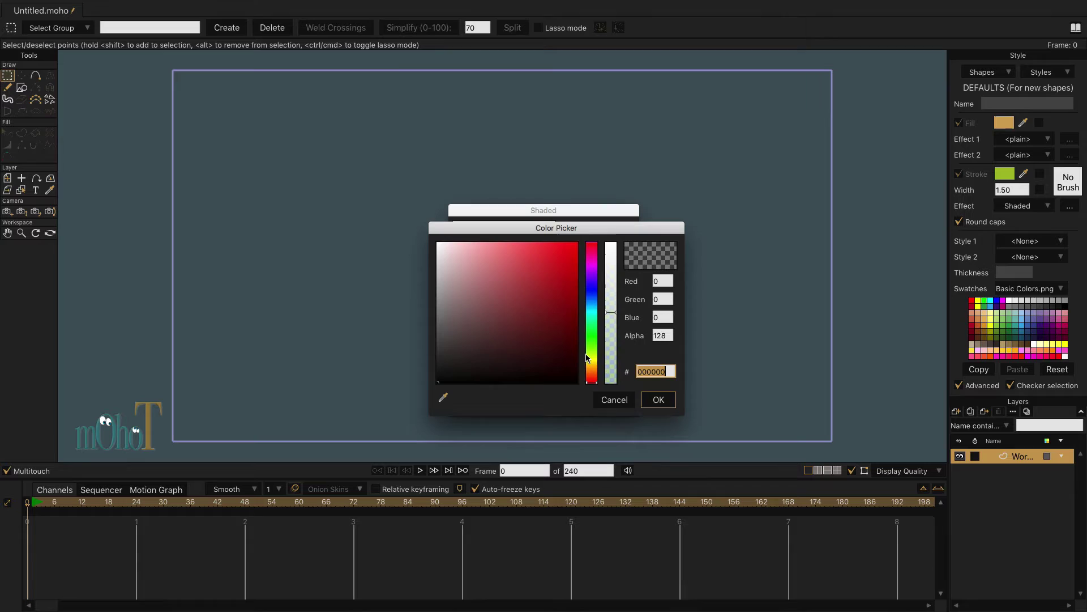
click(589, 355)
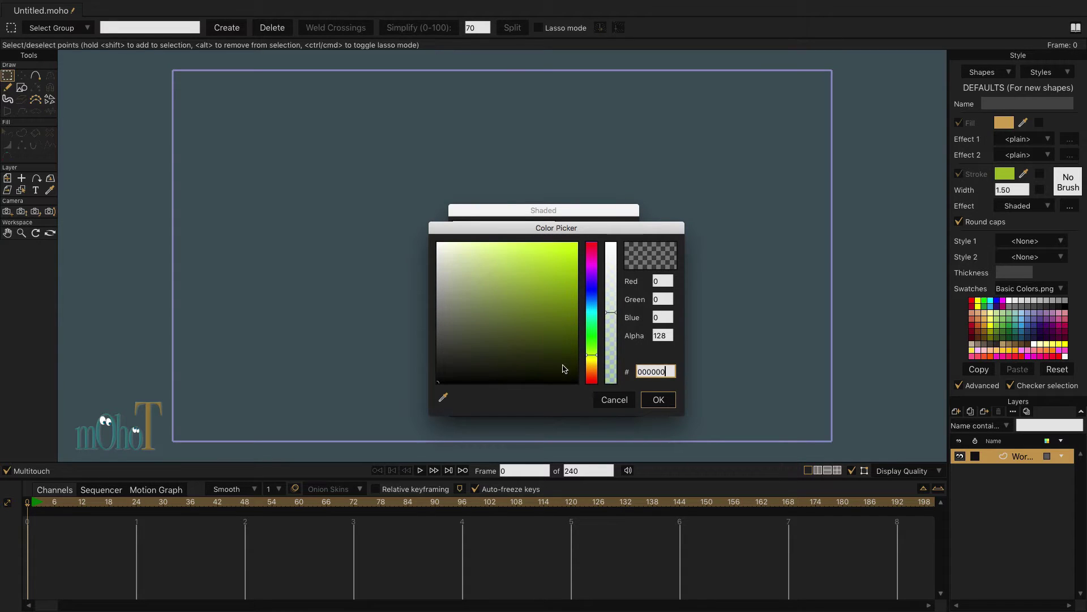
click(563, 366)
click(611, 258)
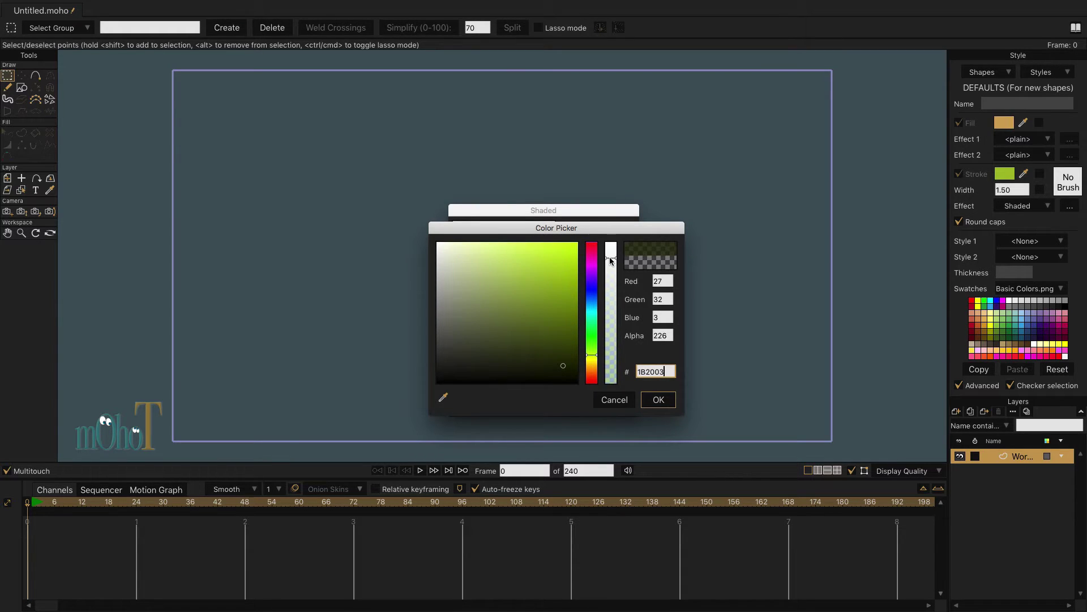
click(656, 401)
click(615, 404)
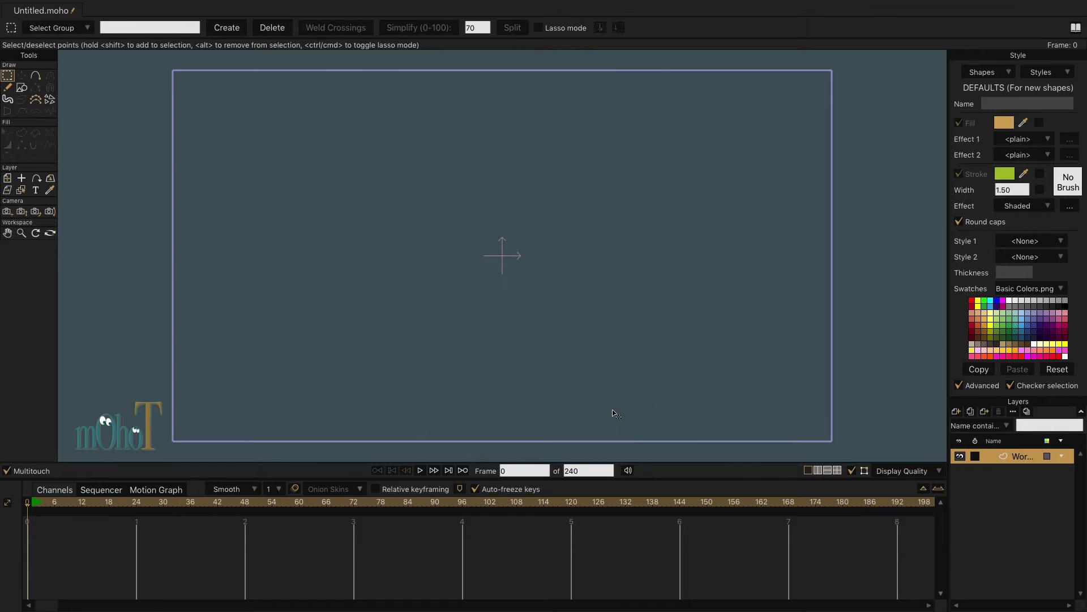
Draw the worm's body freehand as one horizontal stroke across the middle of the canvas, with a stroke width of 73.5
click(8, 88)
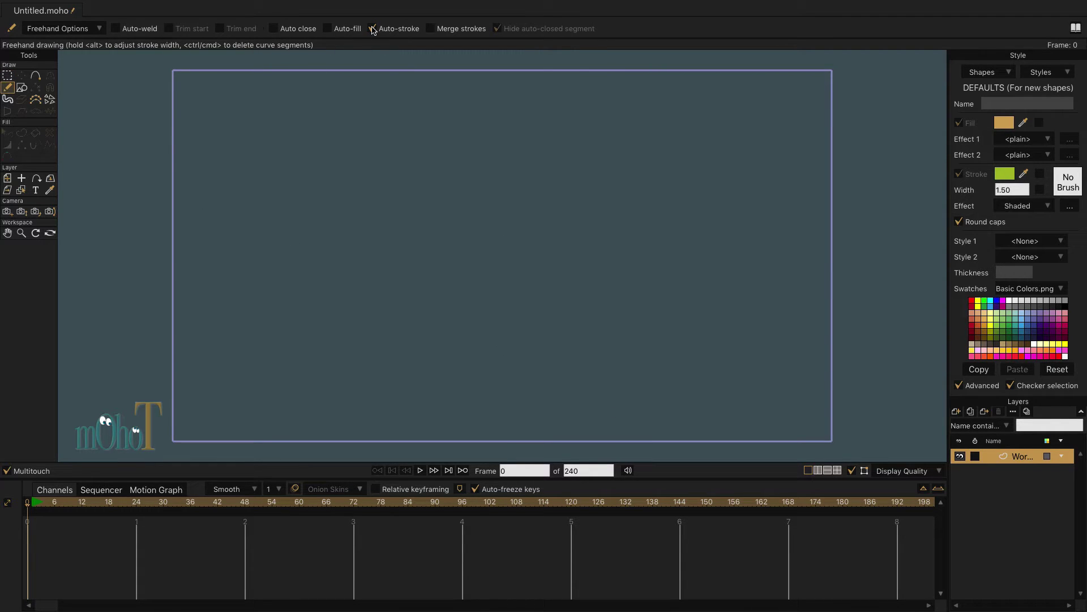
click(100, 28)
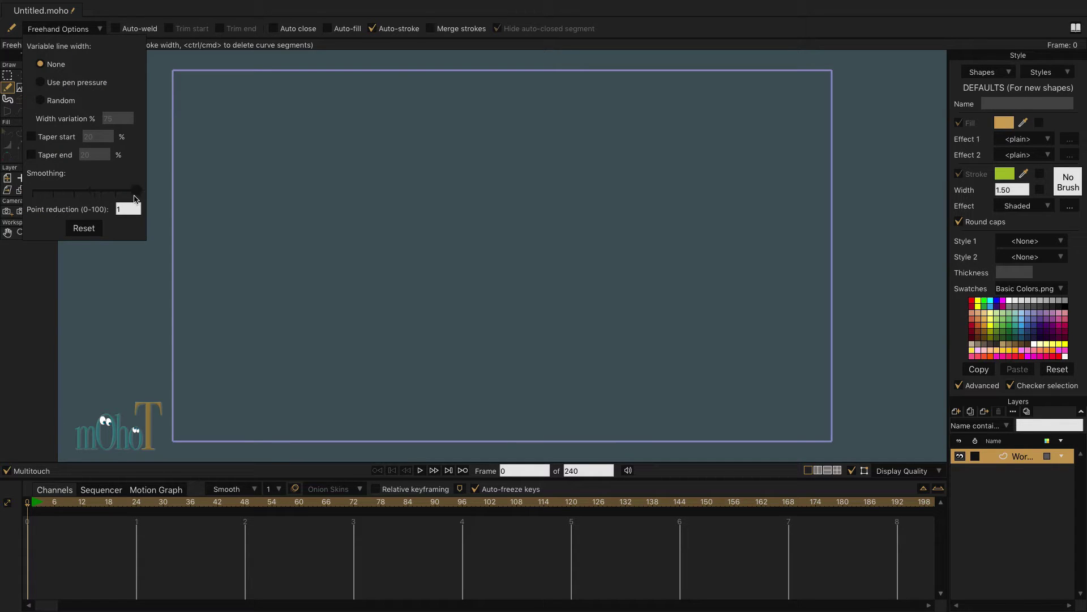
click(119, 209)
click(259, 156)
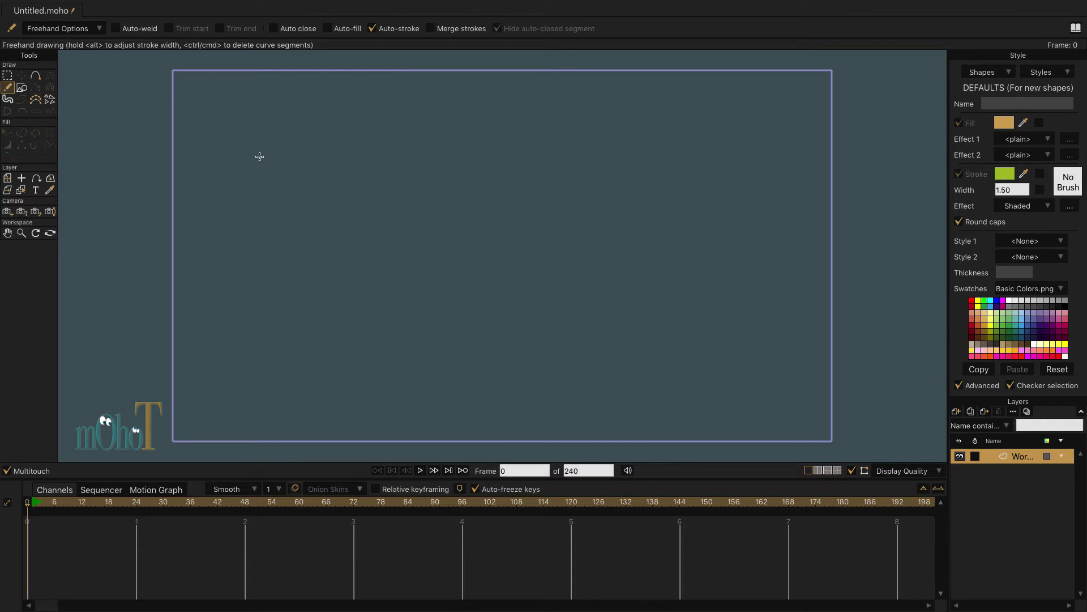
drag(367, 231, 402, 300)
drag(358, 234, 569, 231)
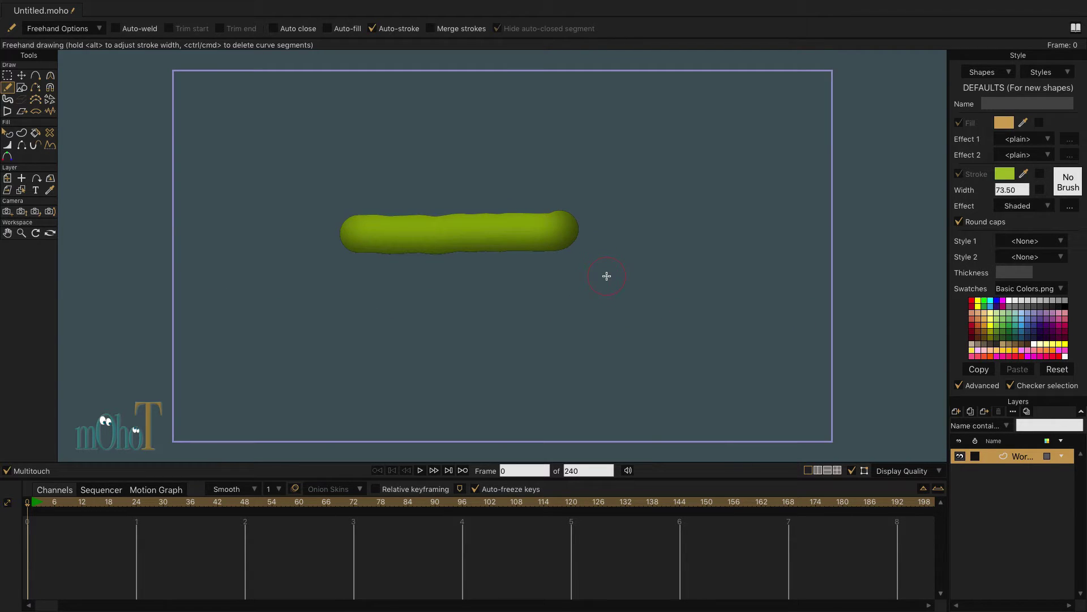
Add extra points in the gaps along the worm body's centre curve
click(22, 75)
scroll(411, 234, up, 3)
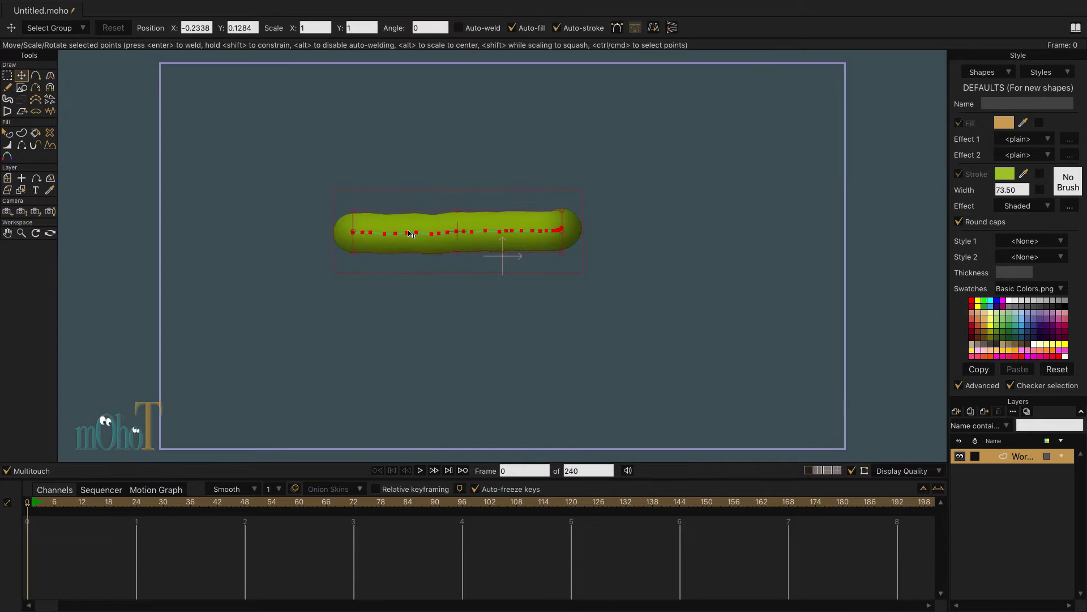
scroll(412, 234, up, 2)
key(a)
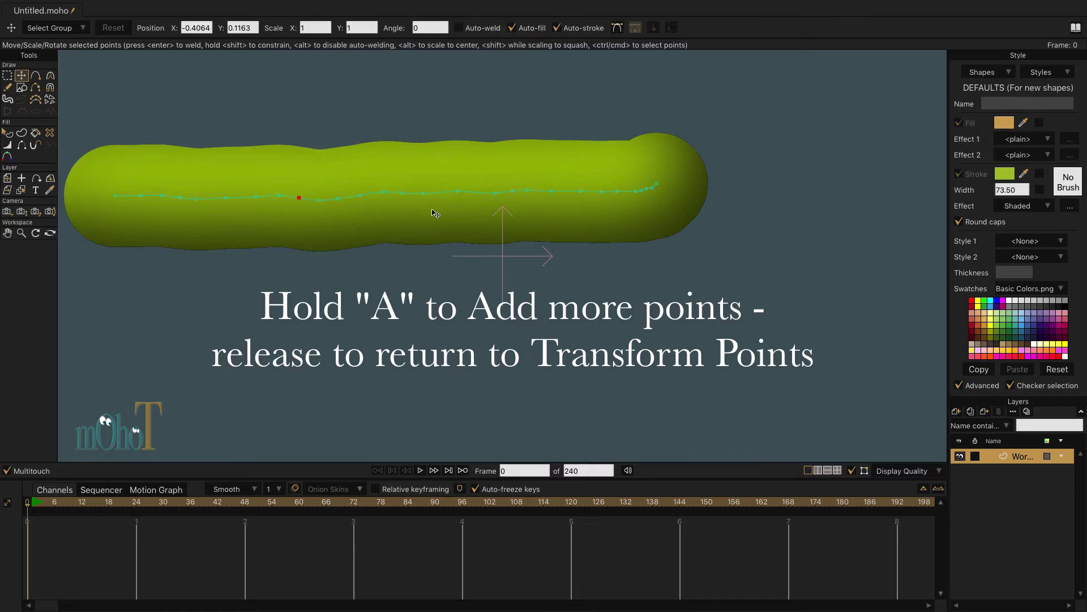
key(ctrl+a)
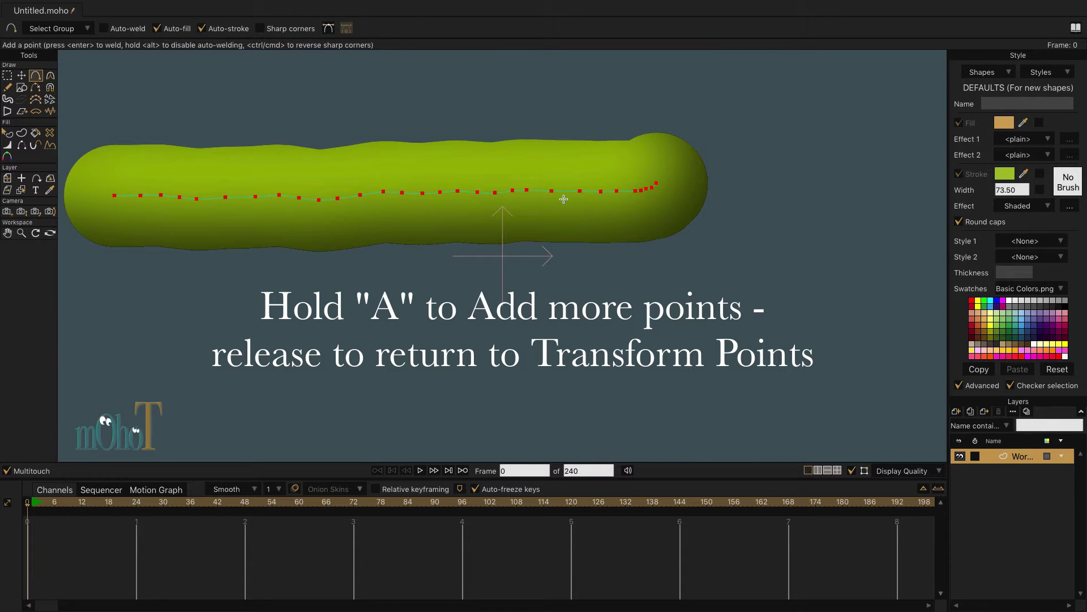
click(539, 191)
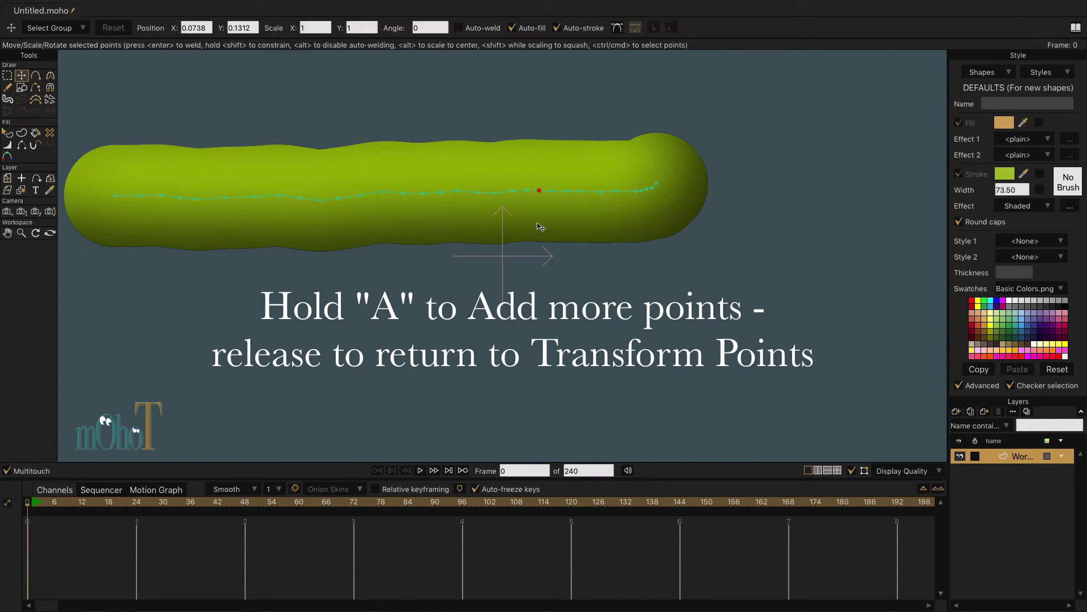
key(a)
click(211, 198)
click(243, 196)
Set the default fill colour to FBEACD and the stroke colour to 252B06 for drawing a new shape
drag(644, 298, 655, 452)
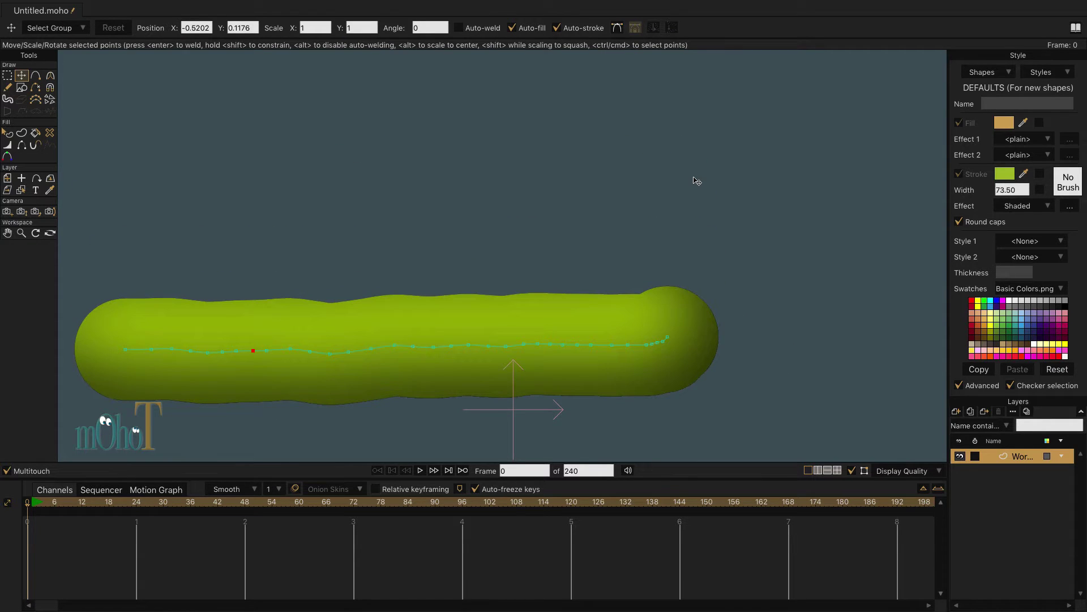
click(1005, 123)
click(462, 243)
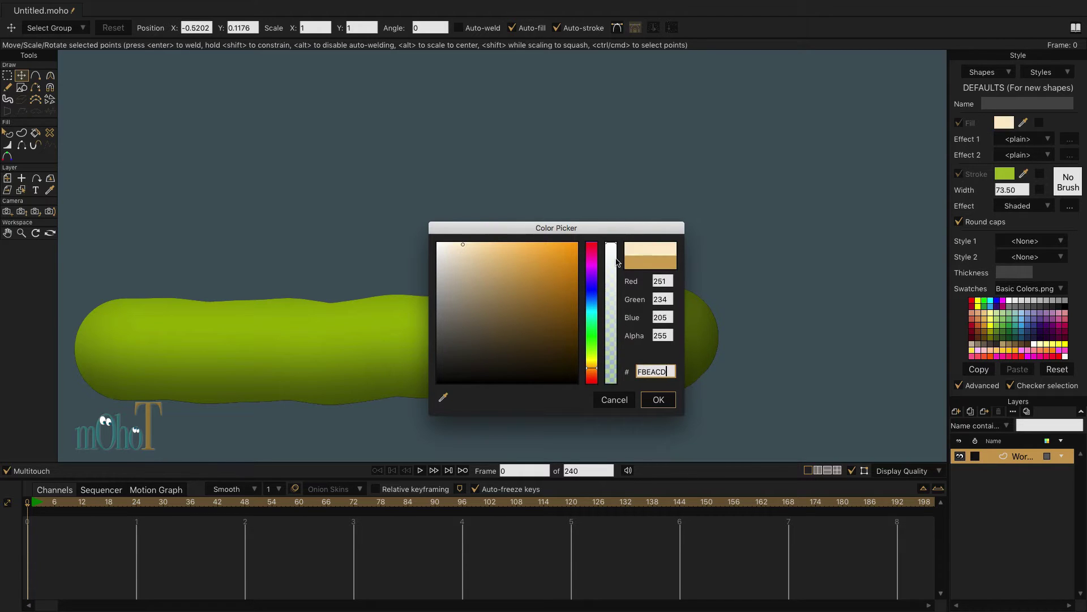
click(658, 400)
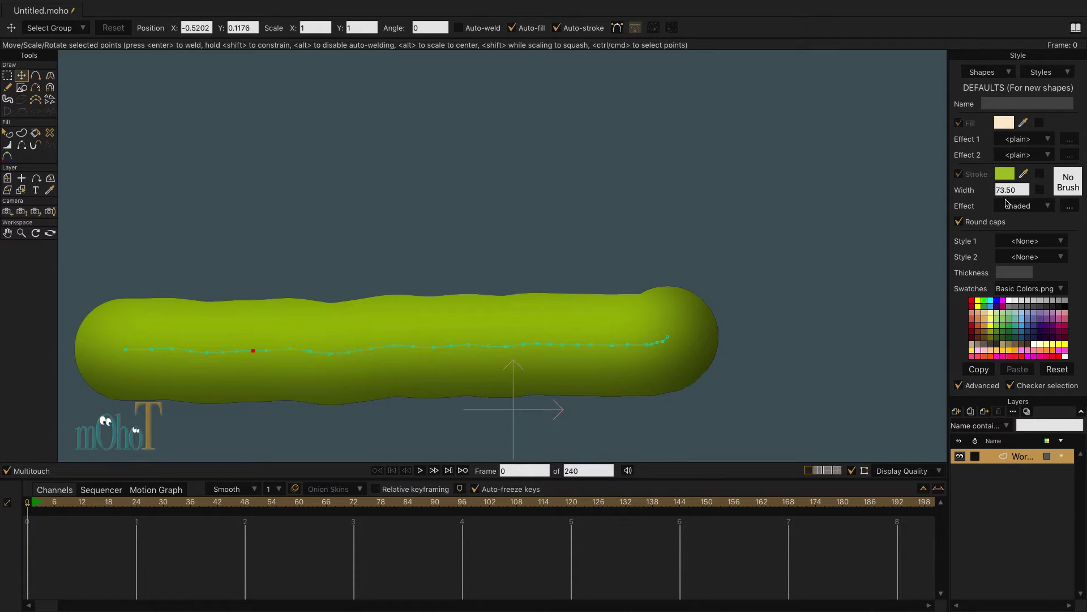
click(1006, 174)
click(561, 361)
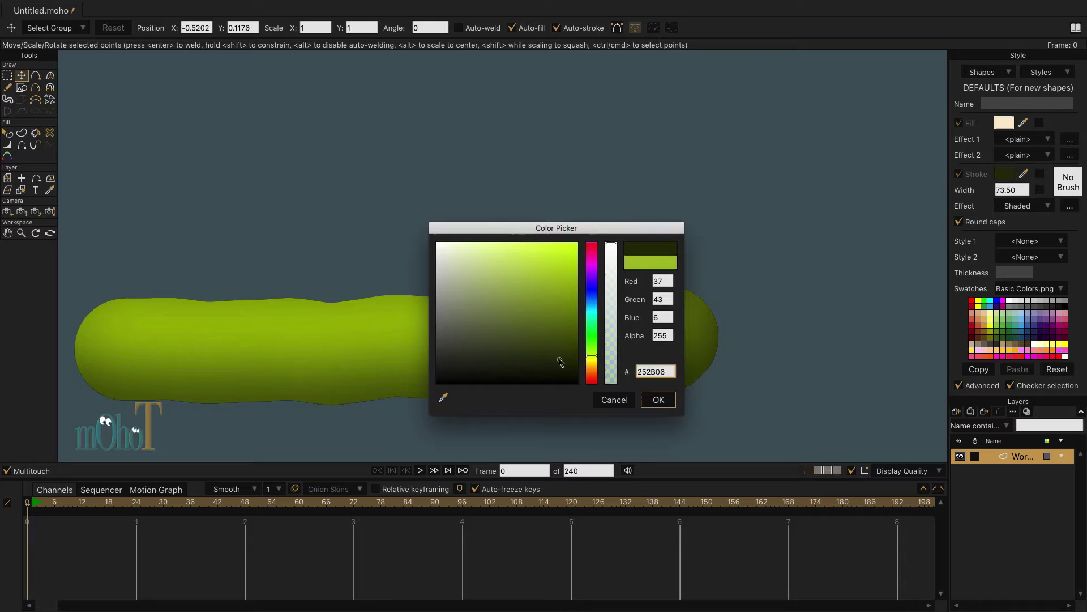
click(659, 401)
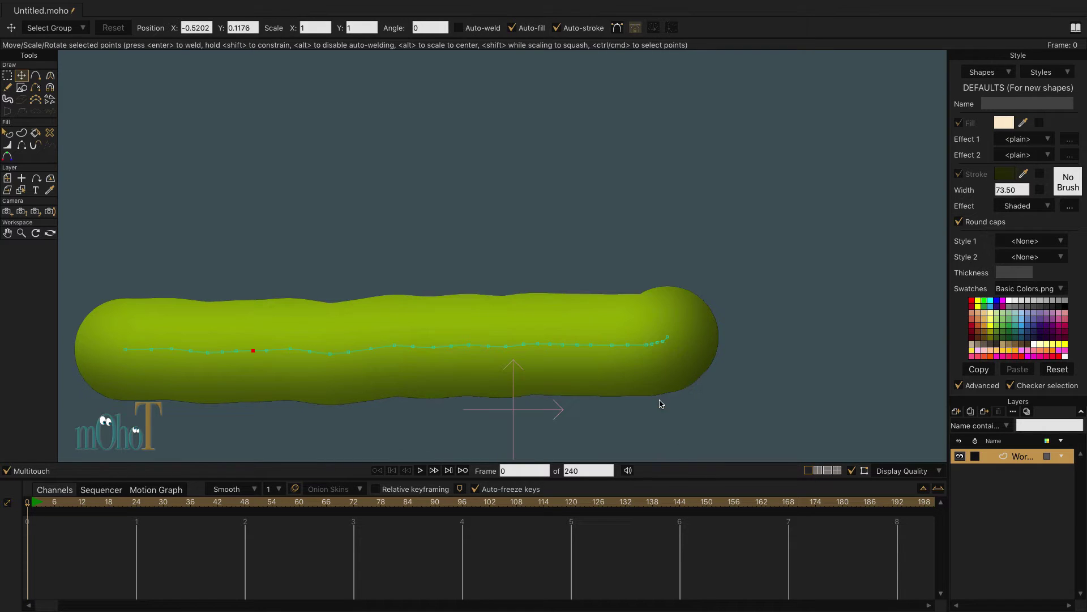
click(22, 88)
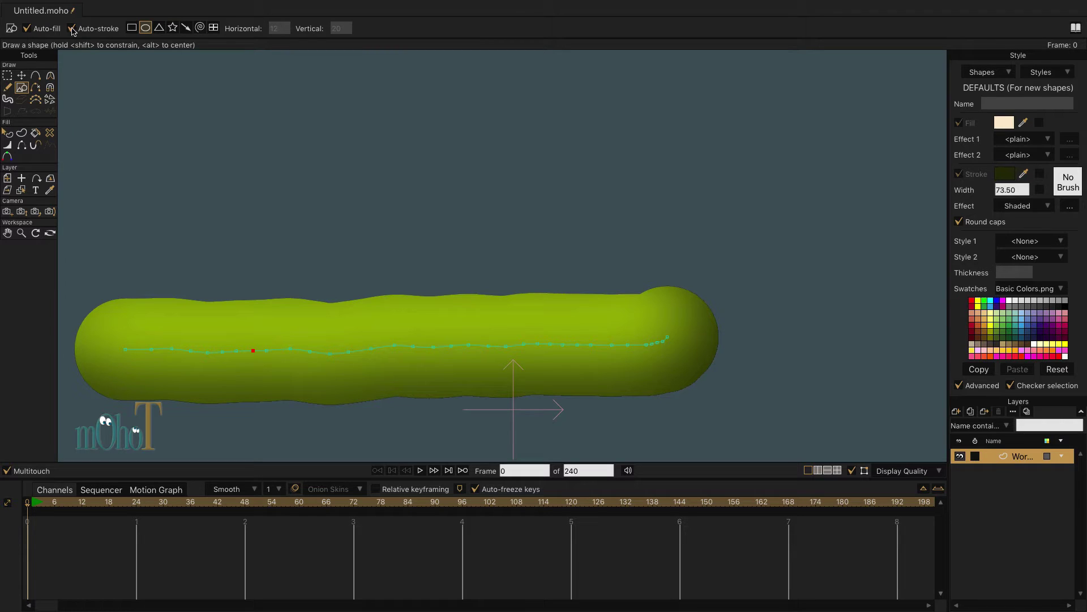
scroll(677, 240, up, 4)
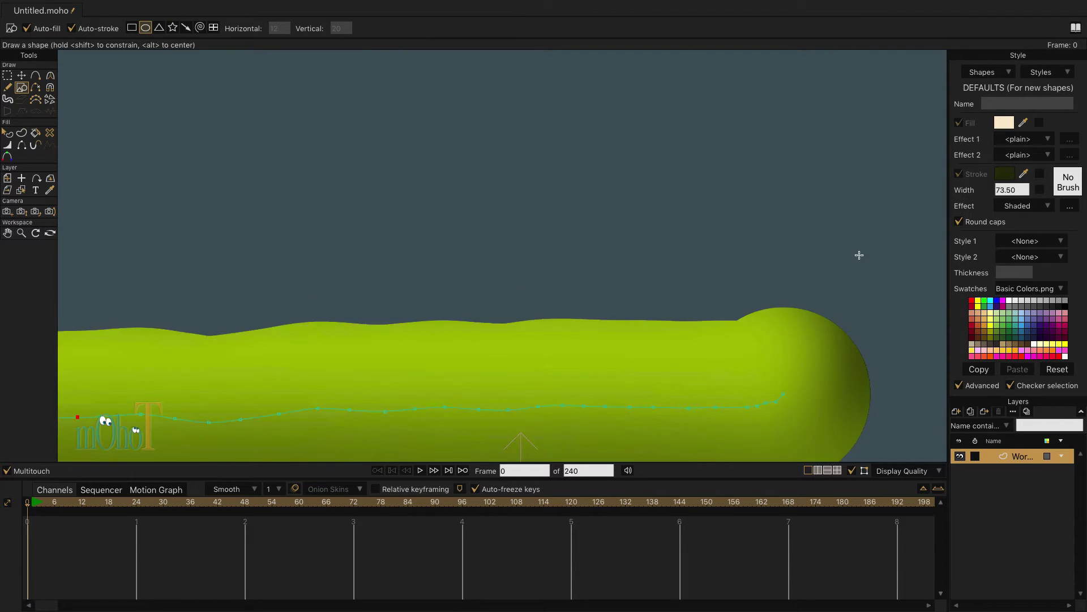
scroll(691, 192, down, 2)
Set the default stroke effect to plain and the default fill colour to cream FAE7C5
key(t)
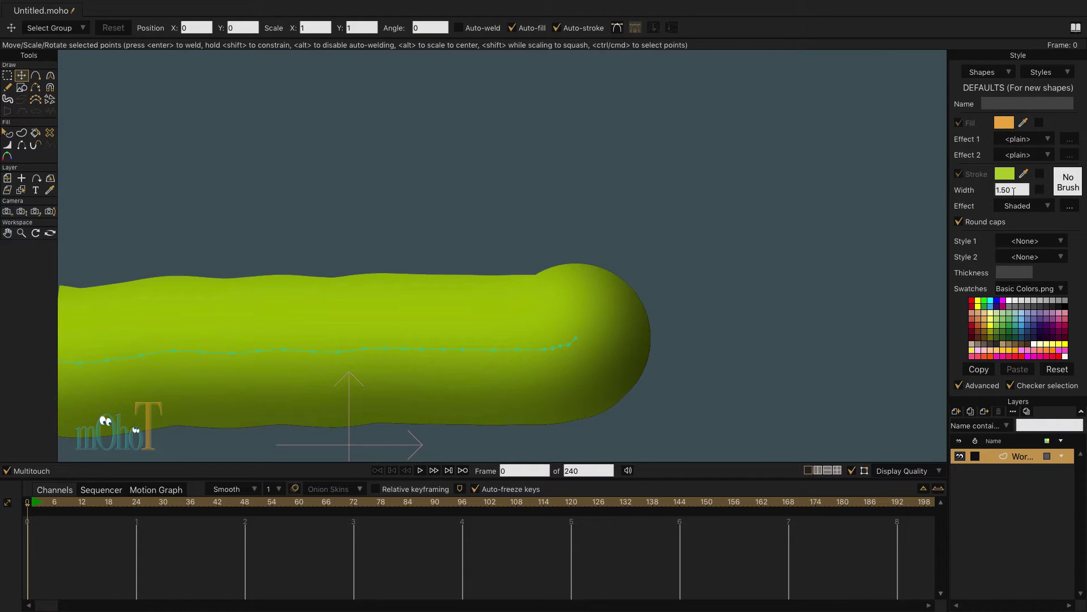
click(1049, 206)
click(1043, 223)
click(1007, 126)
click(467, 243)
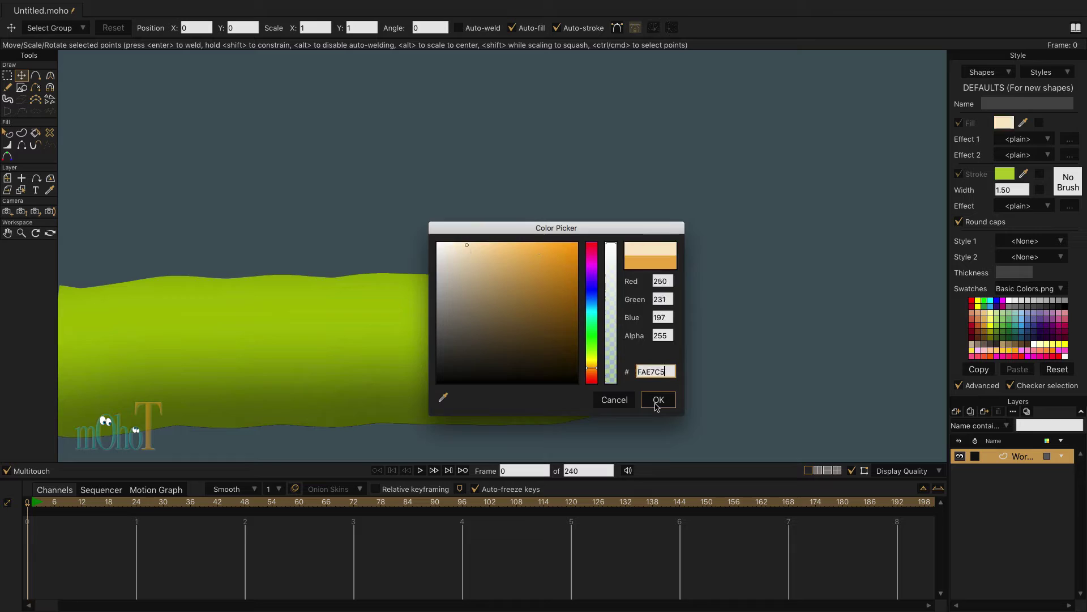
click(657, 401)
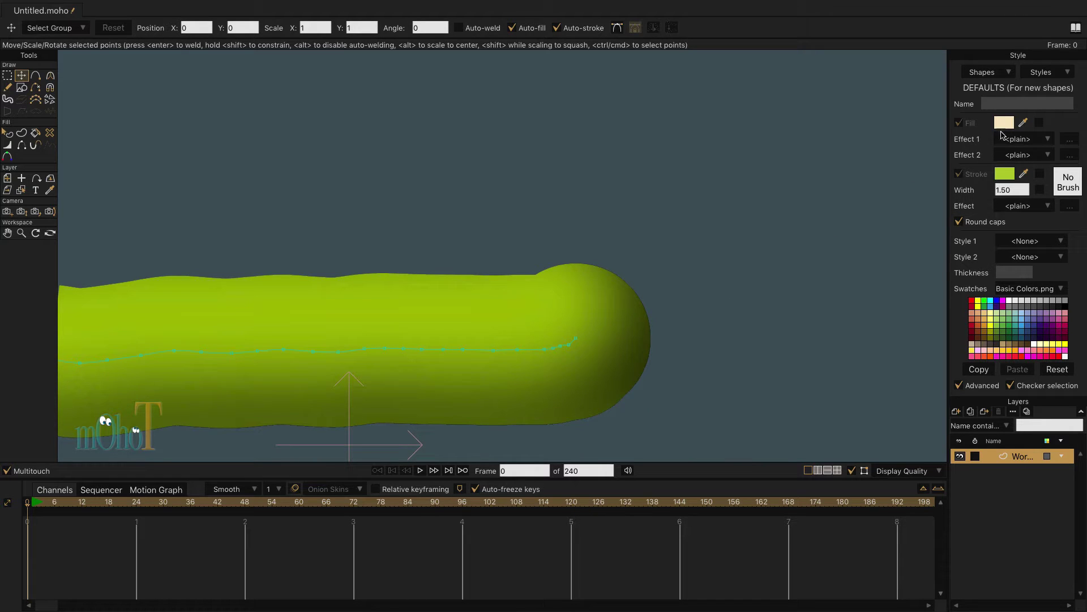
Apply the Shaded effect to the default fill with offset 7 and blur 9
click(1019, 139)
click(1028, 171)
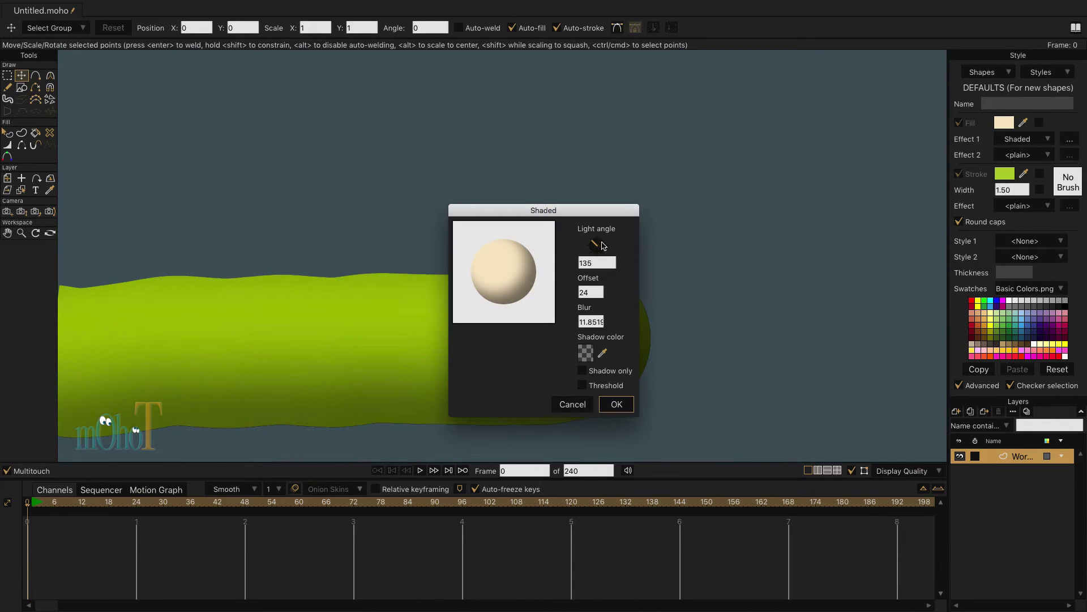
double_click(589, 291)
text(7)
double_click(580, 322)
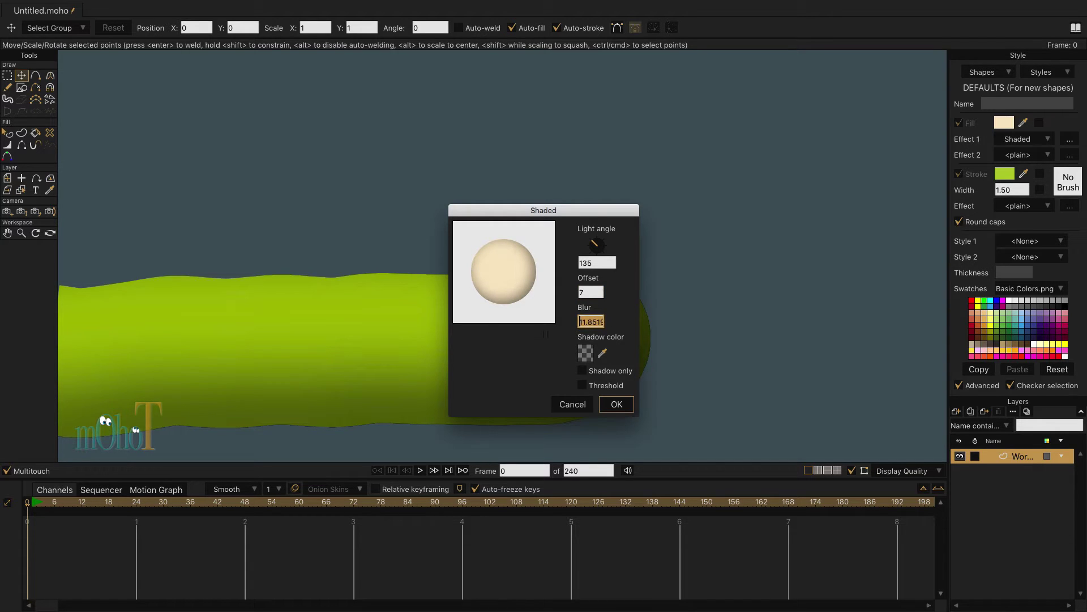
text(9)
click(616, 405)
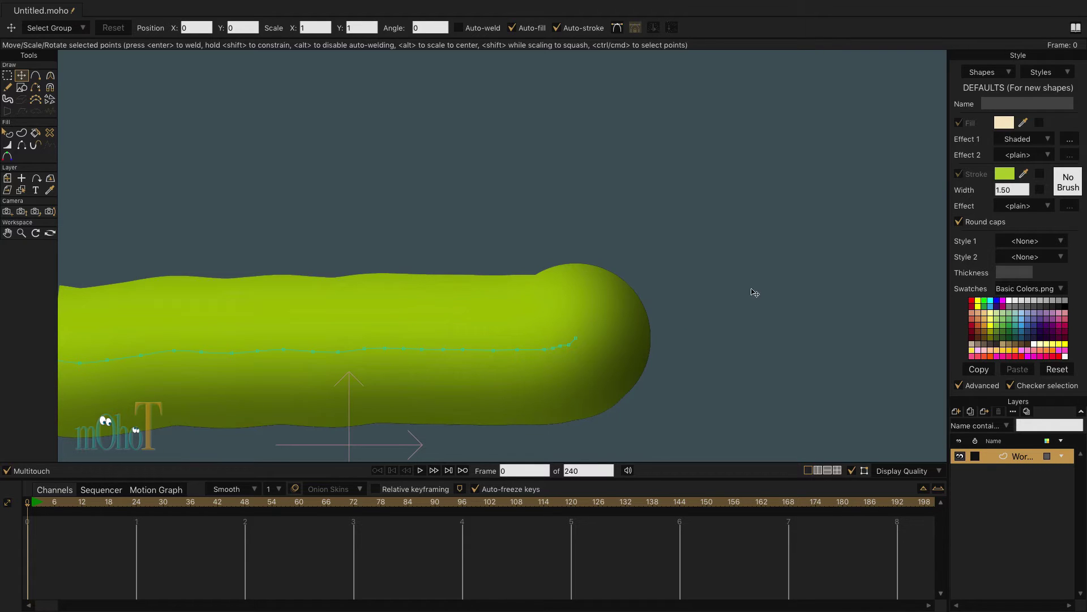
Set the default stroke to a near-black brown and draw a tall narrow ellipse above the right end of the worm's body
click(1004, 175)
click(556, 367)
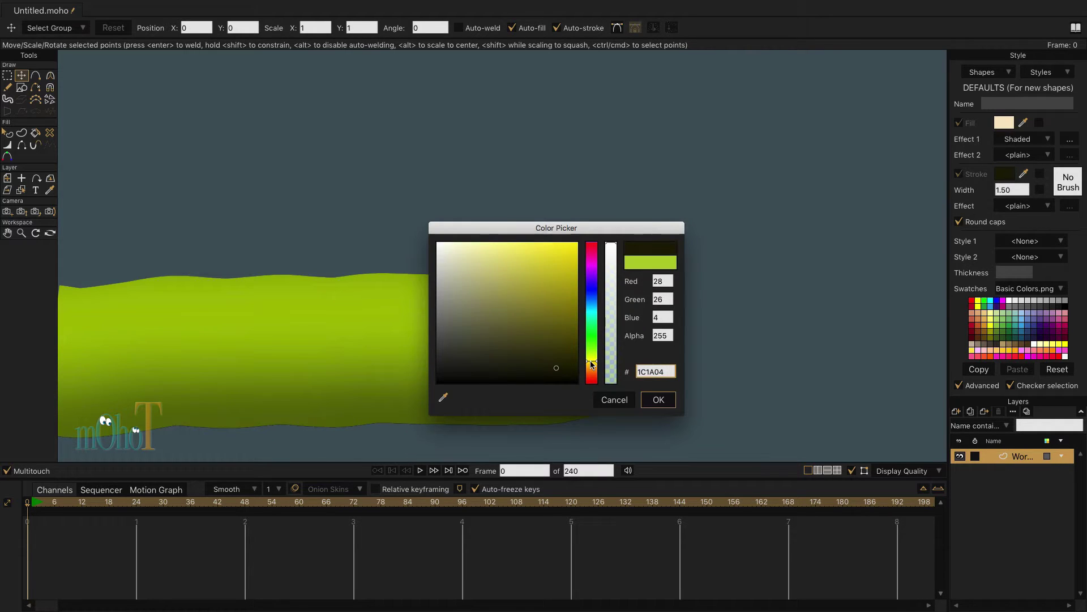
click(591, 365)
click(658, 400)
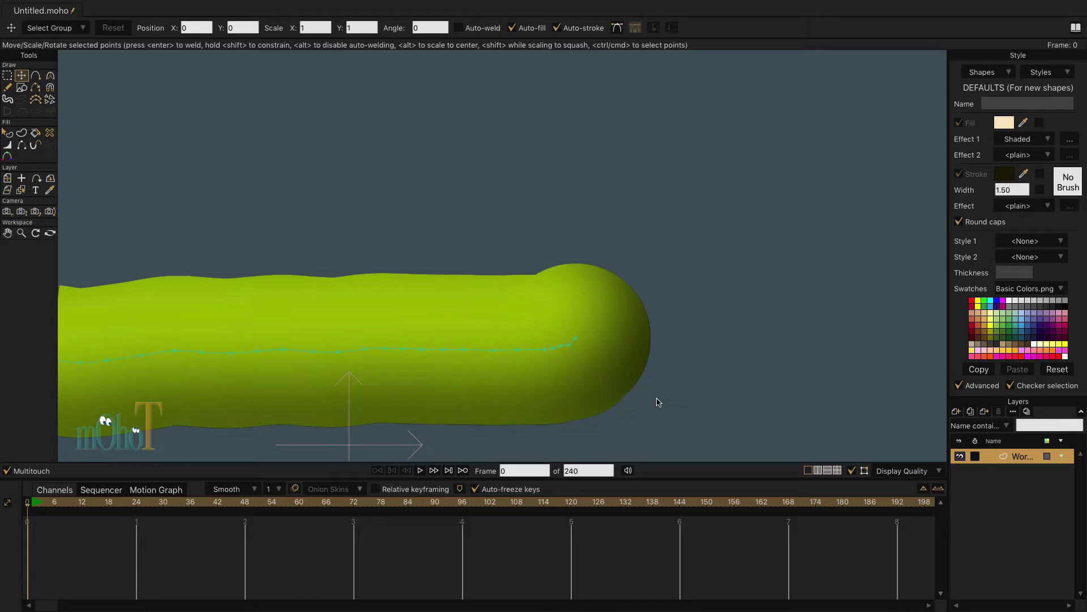
click(21, 88)
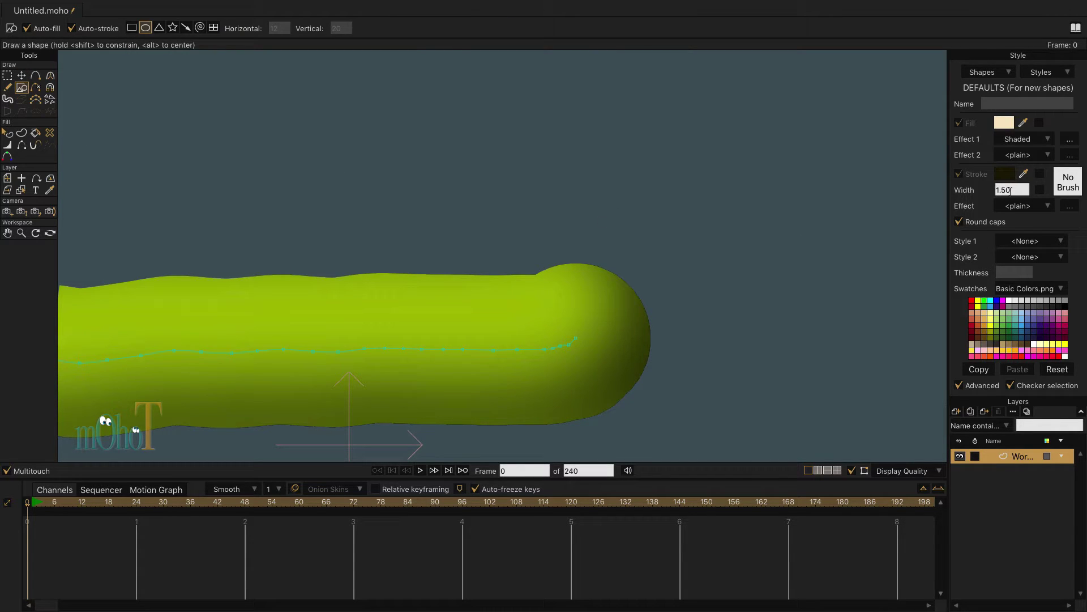
drag(613, 190, 637, 239)
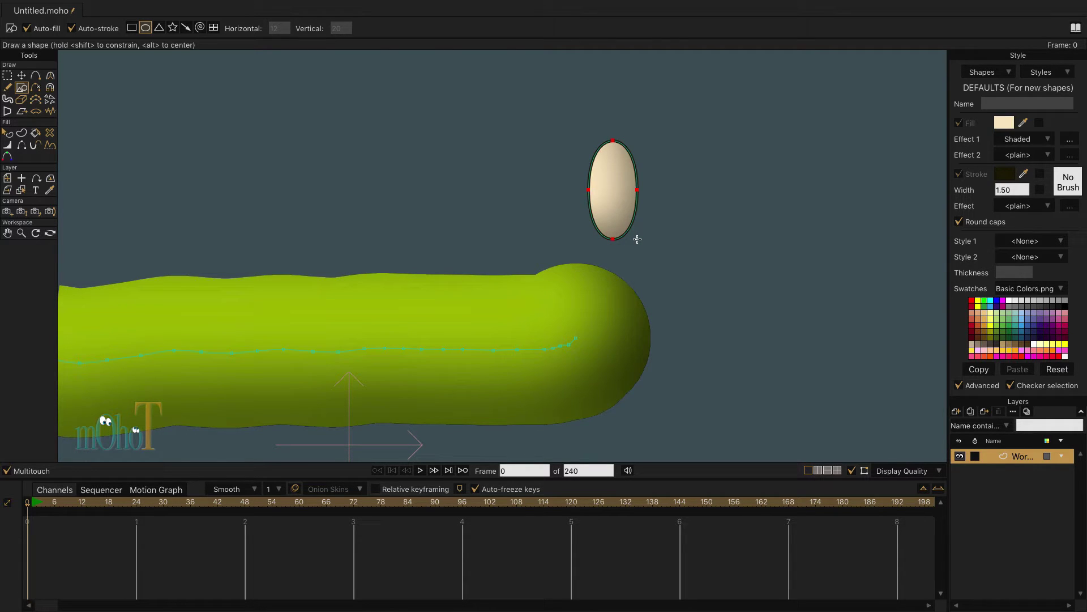
Set the default Shaded effect to offset 5, blur 7 and shadow colour 171307 with alpha 225, and fill the ellipse with this style
click(1070, 139)
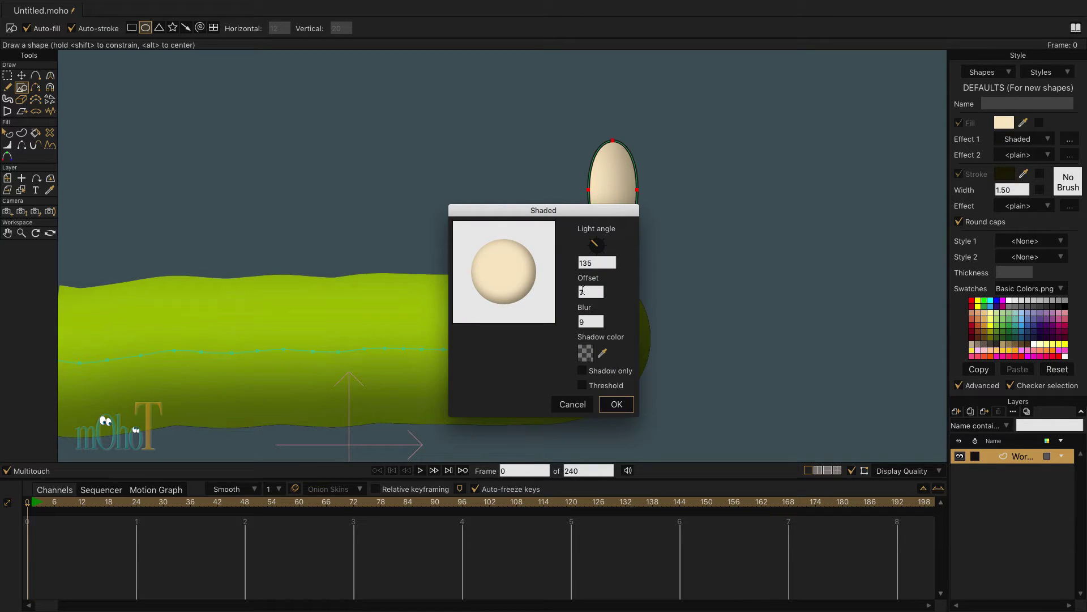
click(582, 291)
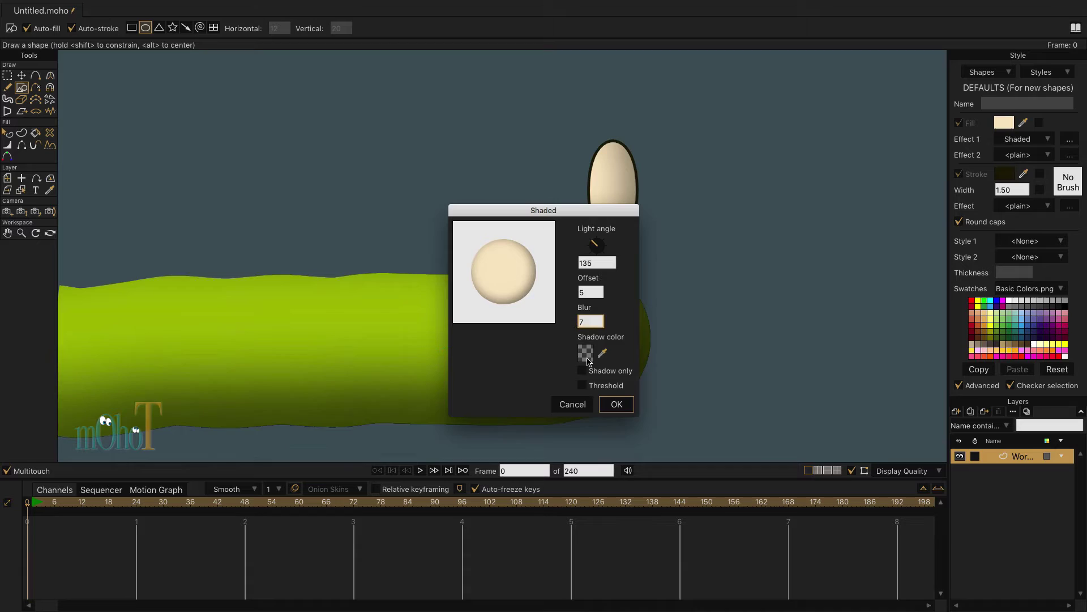
click(585, 352)
click(611, 276)
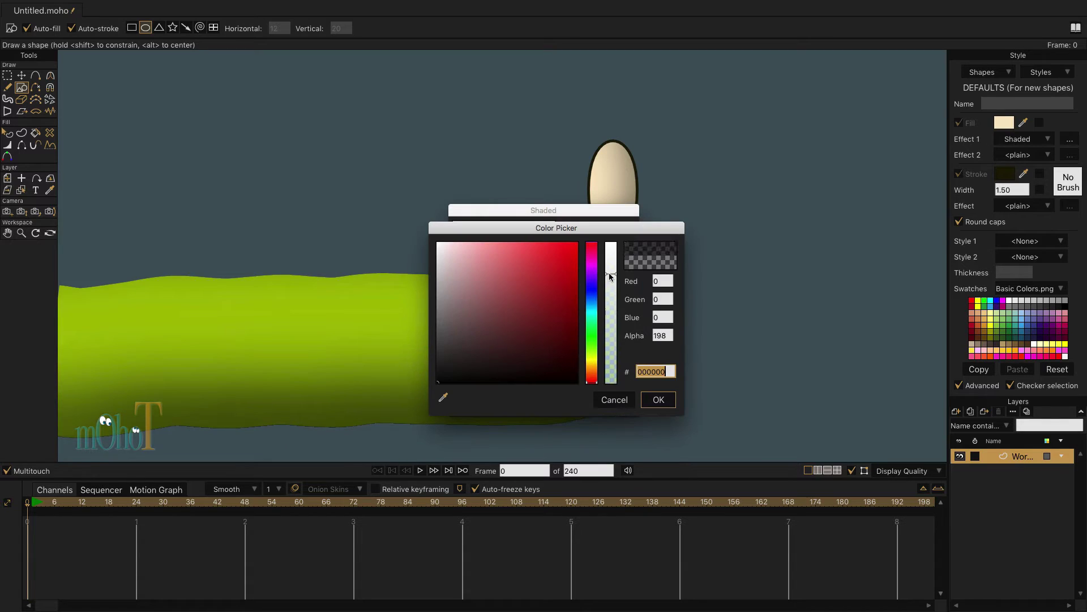
click(591, 367)
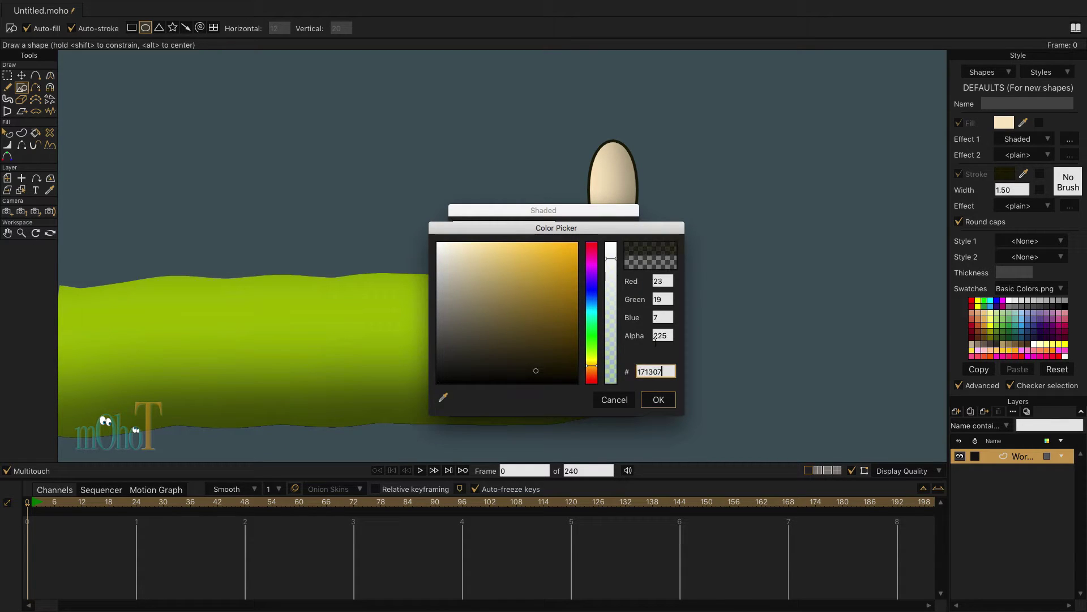
click(657, 400)
click(617, 405)
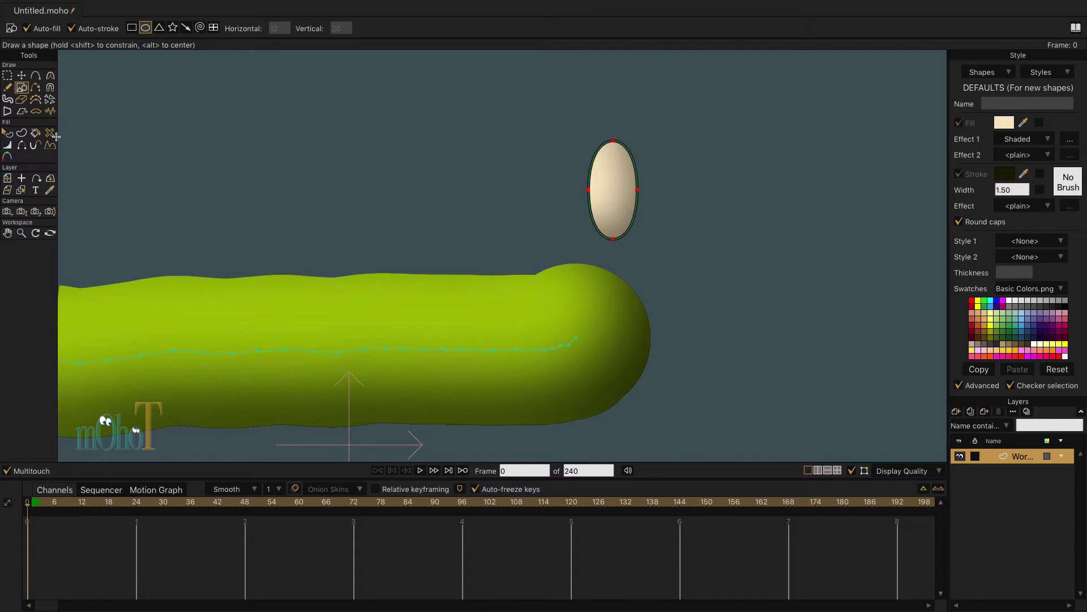
click(36, 135)
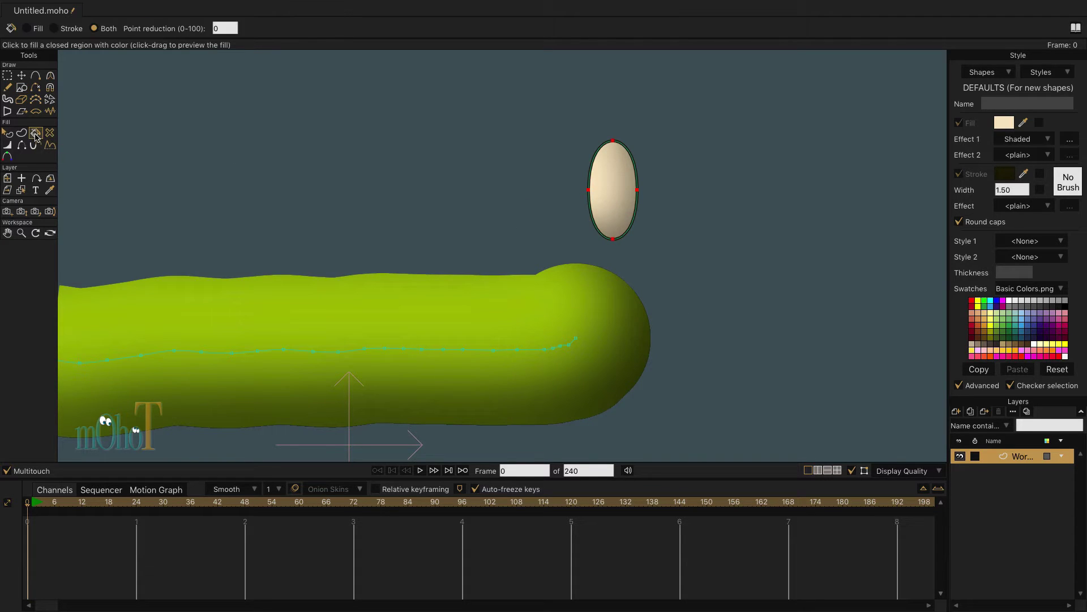
click(621, 183)
Duplicate the cream ellipse just beside the original, overlapping it on the tail side, and enlarge the copy to form the nearer eye
key(t)
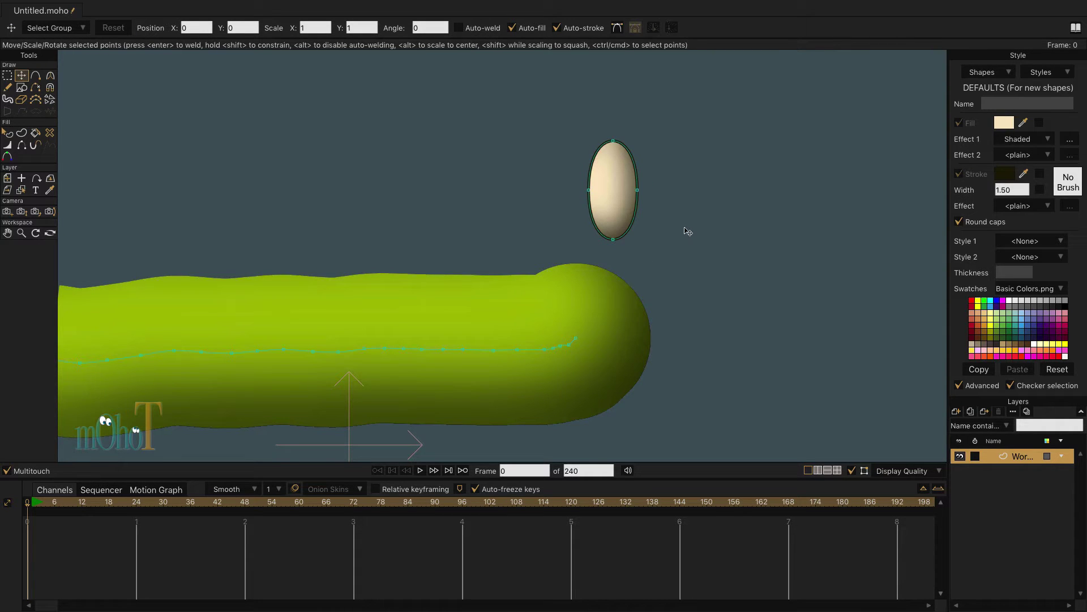
click(613, 206)
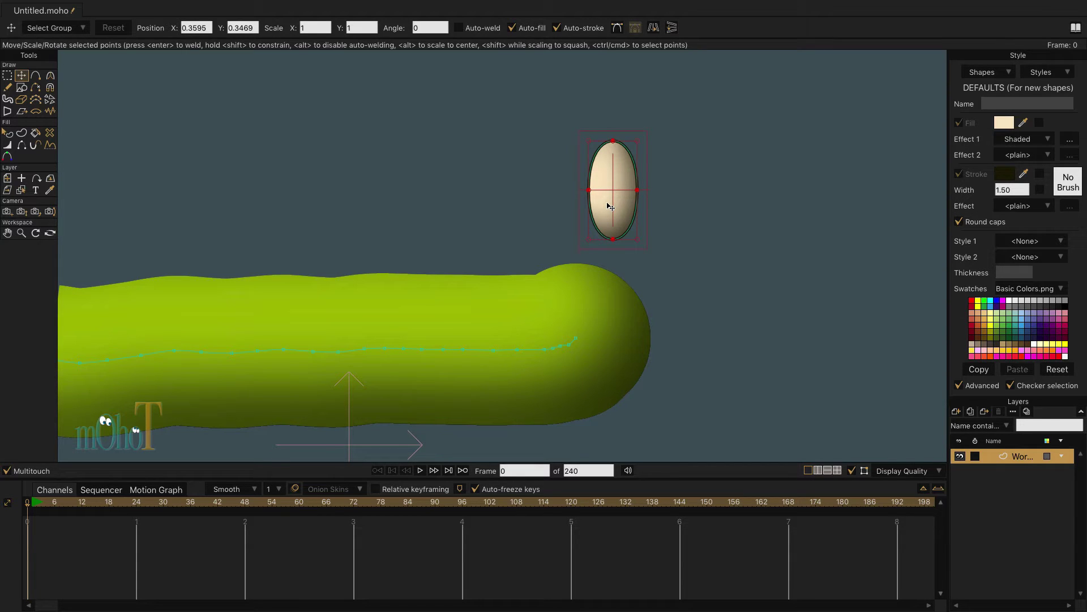
drag(610, 206, 570, 205)
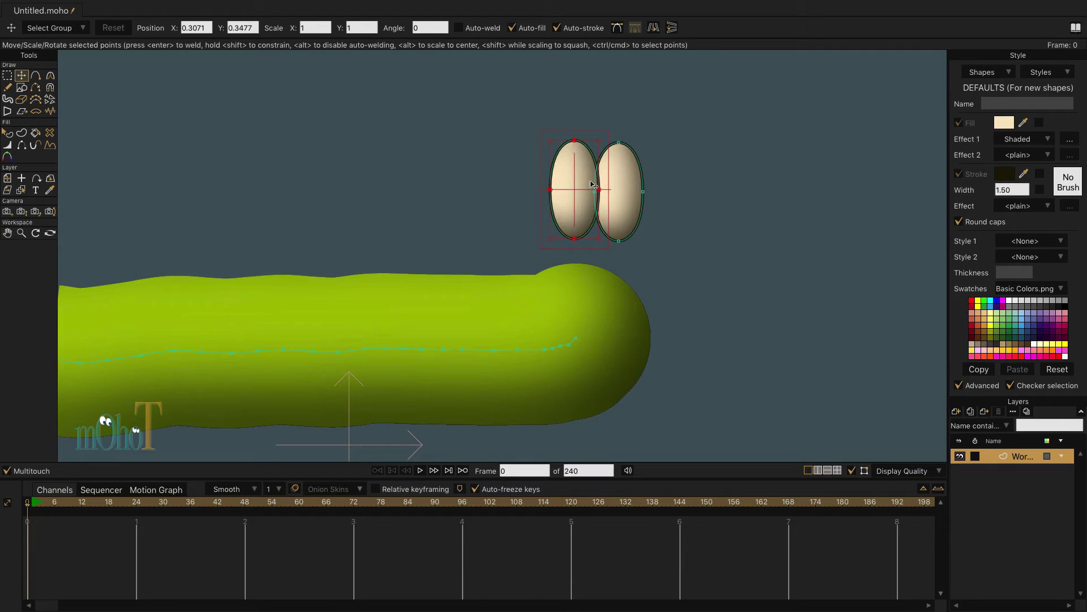
click(606, 133)
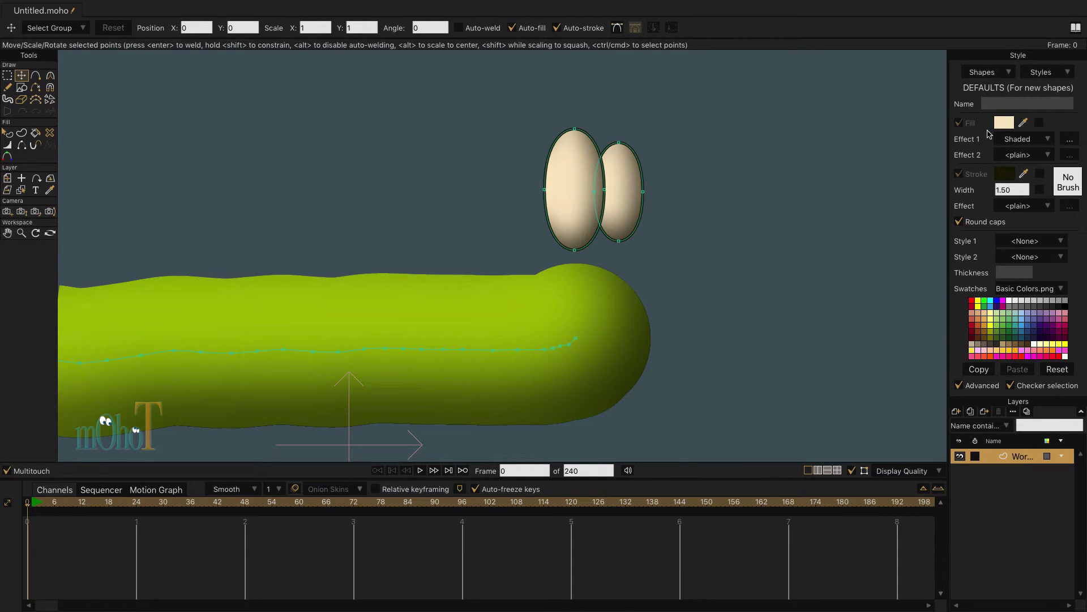
Draw a small black oval pupil inside each eye, and select all points of both eyes
click(1004, 123)
click(658, 400)
click(22, 88)
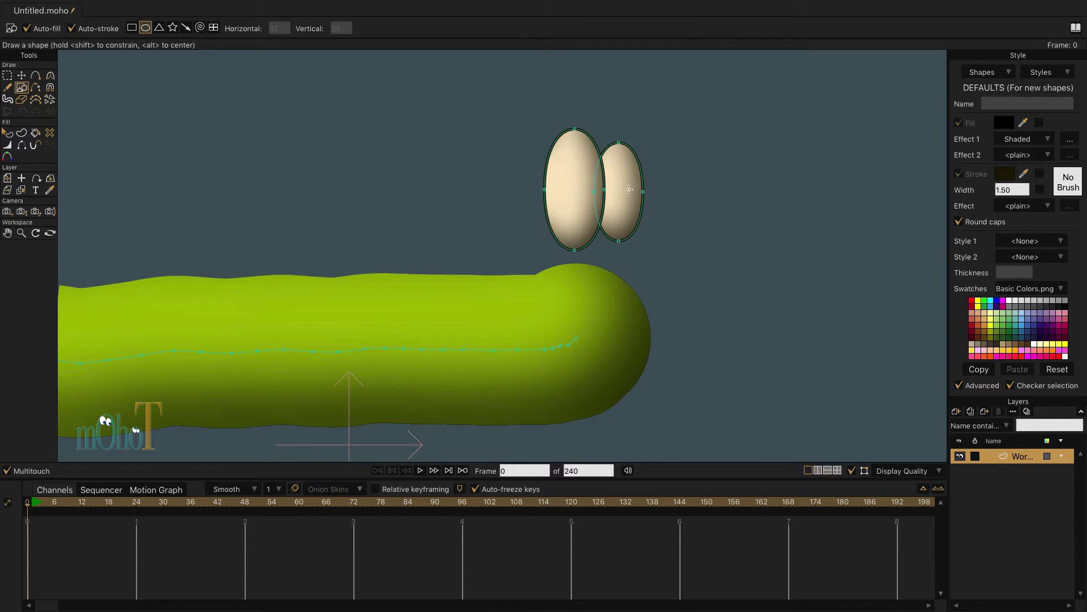
mouse_move(630, 189)
mouse_down()
mouse_move(636, 202)
mouse_move(593, 204)
mouse_up()
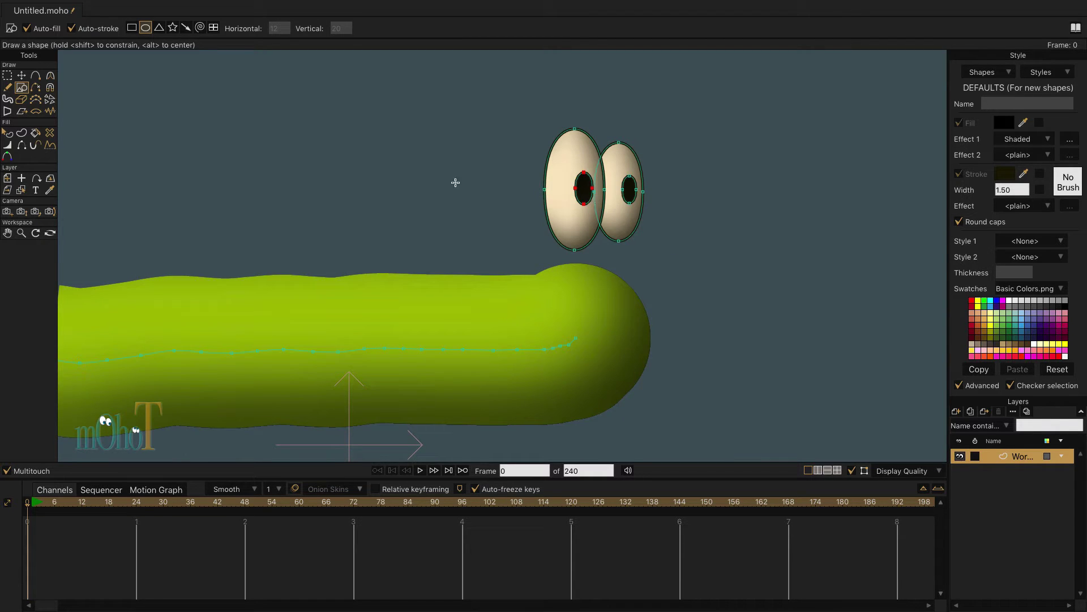
click(7, 75)
mouse_move(509, 105)
mouse_down()
mouse_move(574, 205)
mouse_move(663, 256)
mouse_move(763, 270)
mouse_up()
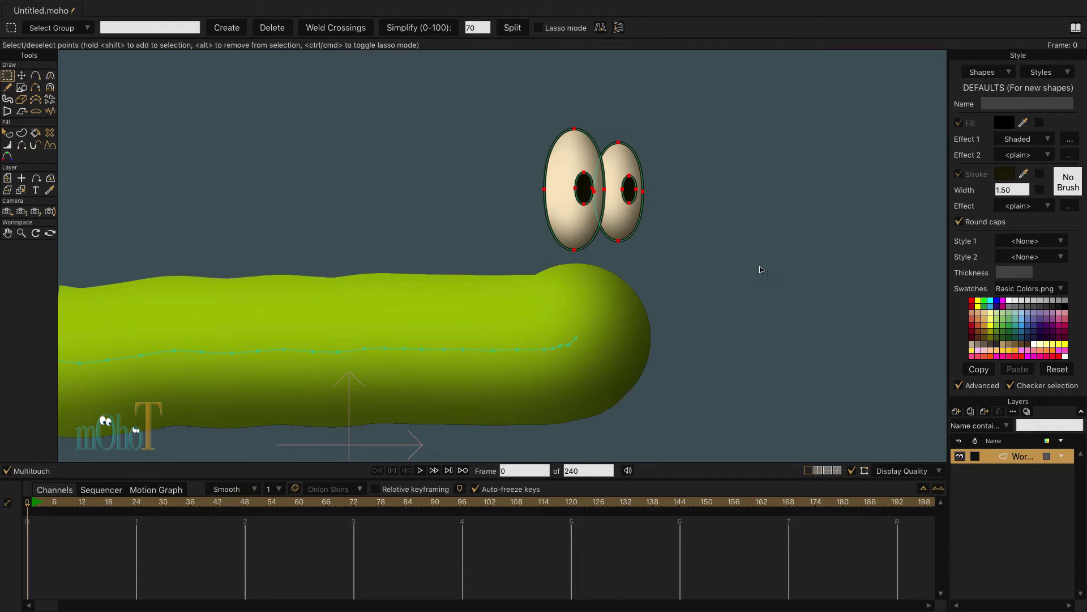
Add a bone layer named "Bone" and place a pin bone at the middle of the worm's body
click(956, 412)
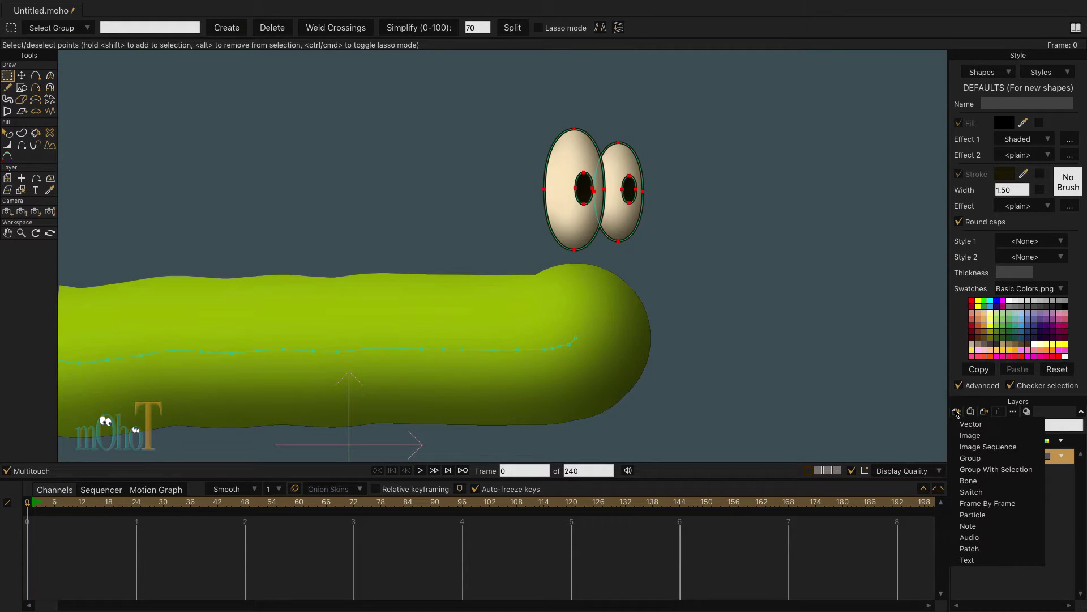
click(969, 481)
scroll(692, 296, down, 5)
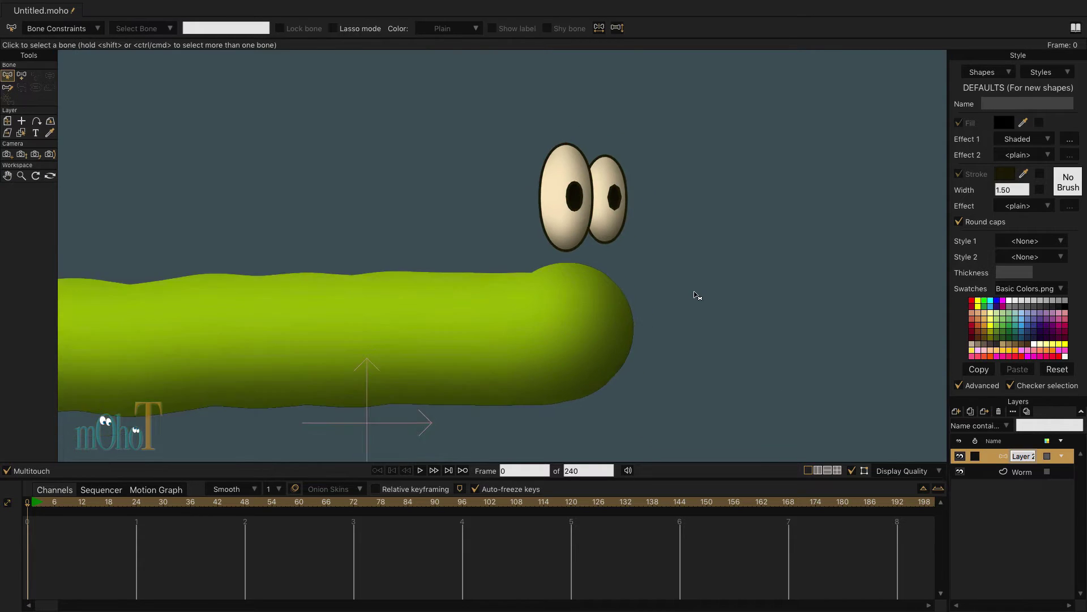
double_click(1021, 456)
text(Bone)
key(Return)
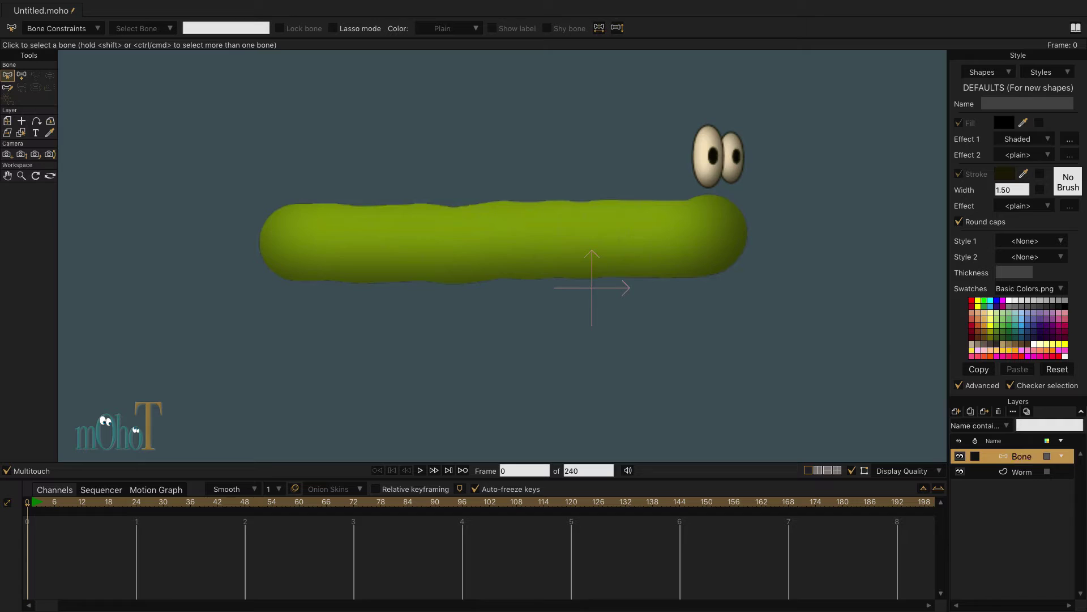
click(21, 74)
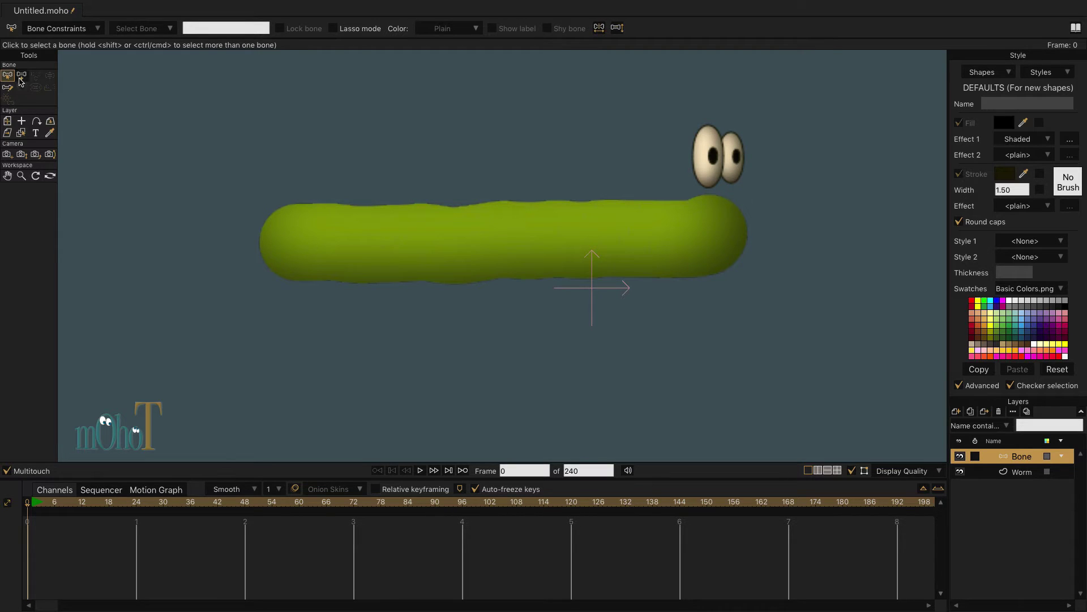
click(517, 240)
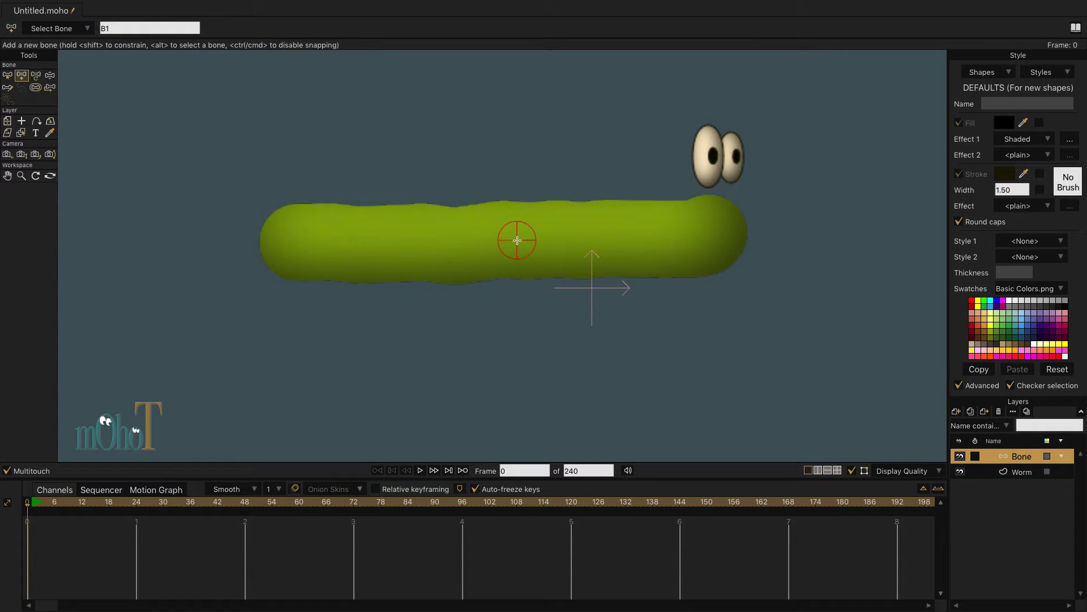
Set the Worm layer's origin at the middle of the body and scale the layer down to about two-thirds of its size
click(1029, 473)
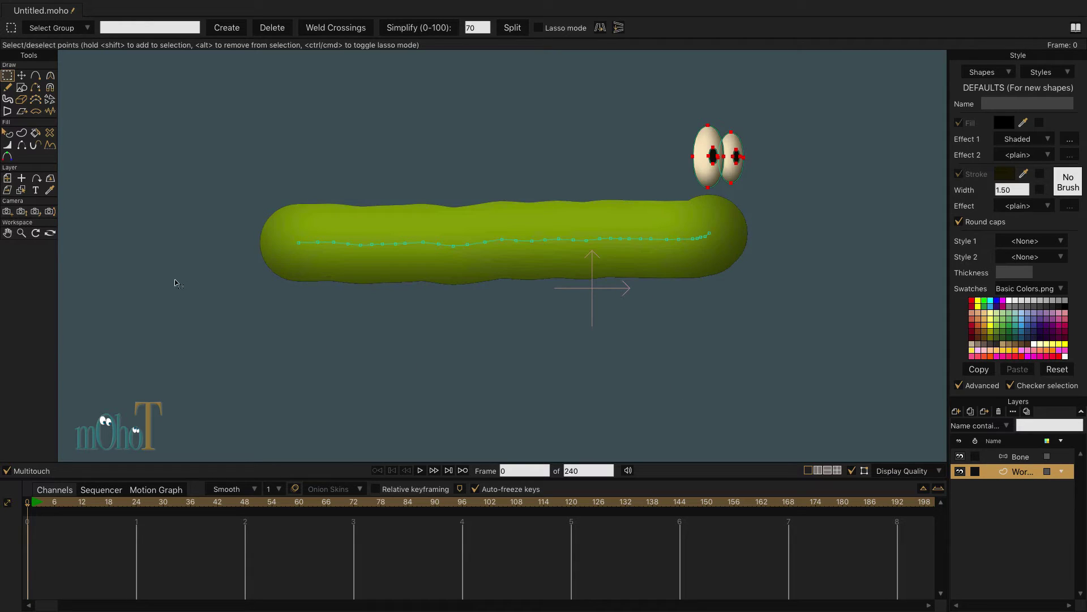
click(22, 178)
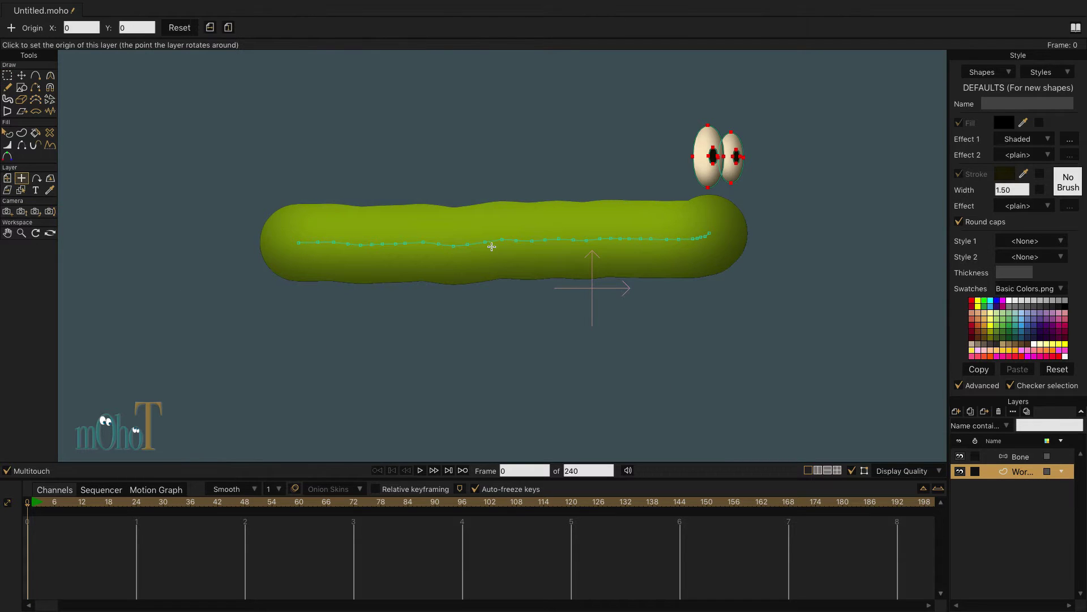
click(521, 240)
click(7, 178)
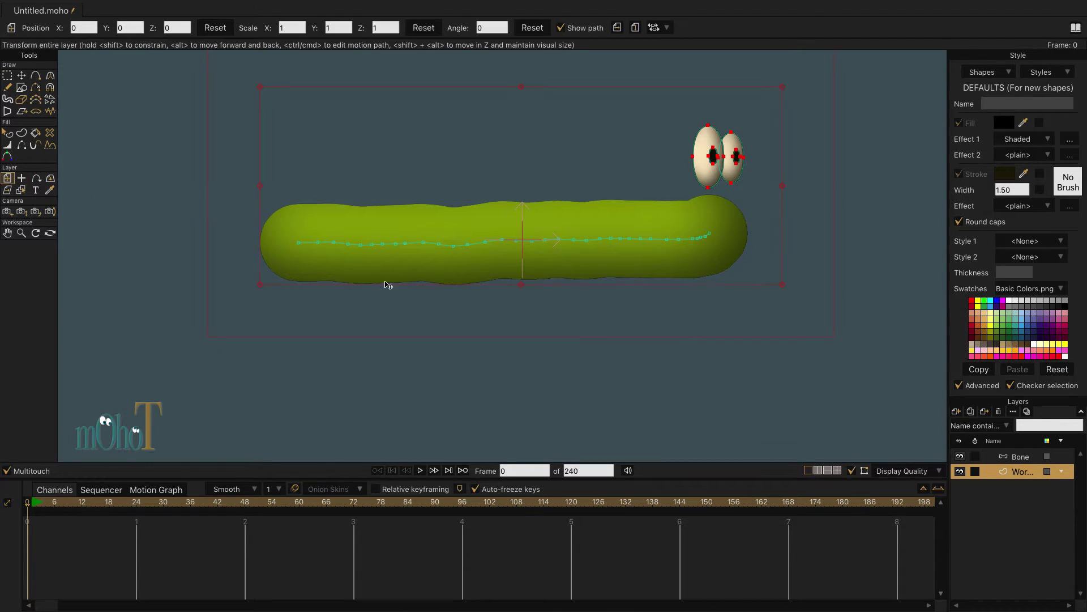
drag(784, 90, 735, 165)
Add six more pin bones in the Bone layer along the body's centreline, three towards the tail and three towards the head
click(1022, 456)
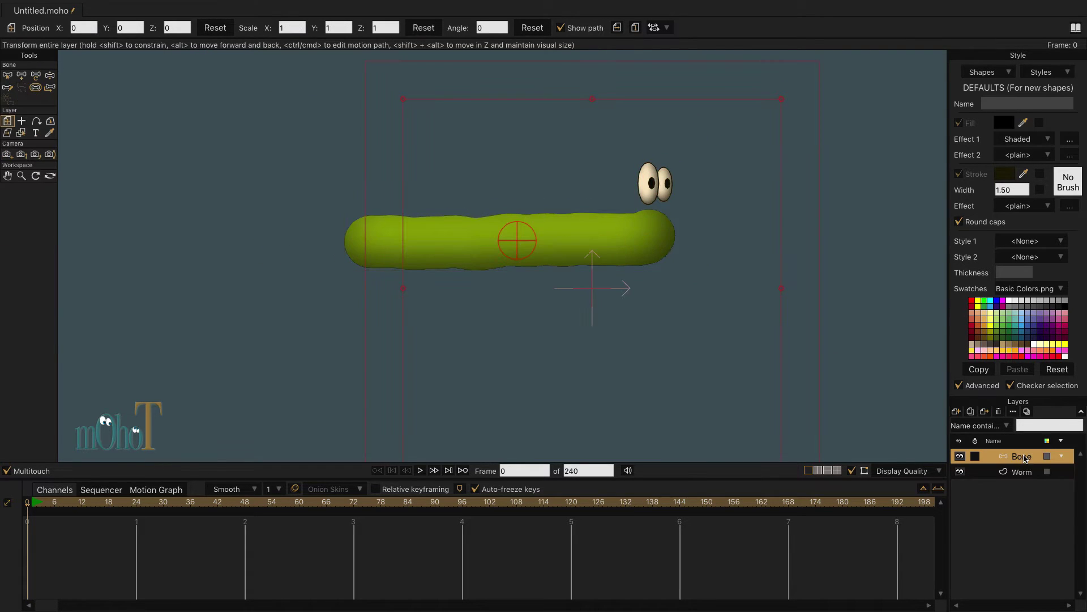
click(21, 75)
click(369, 241)
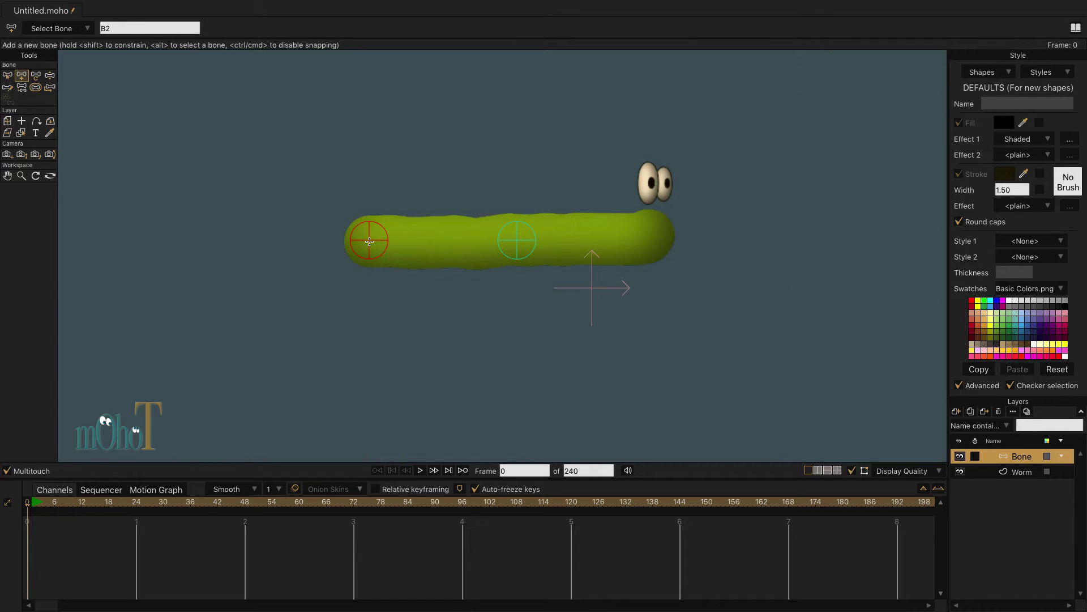
click(418, 241)
click(467, 240)
click(567, 239)
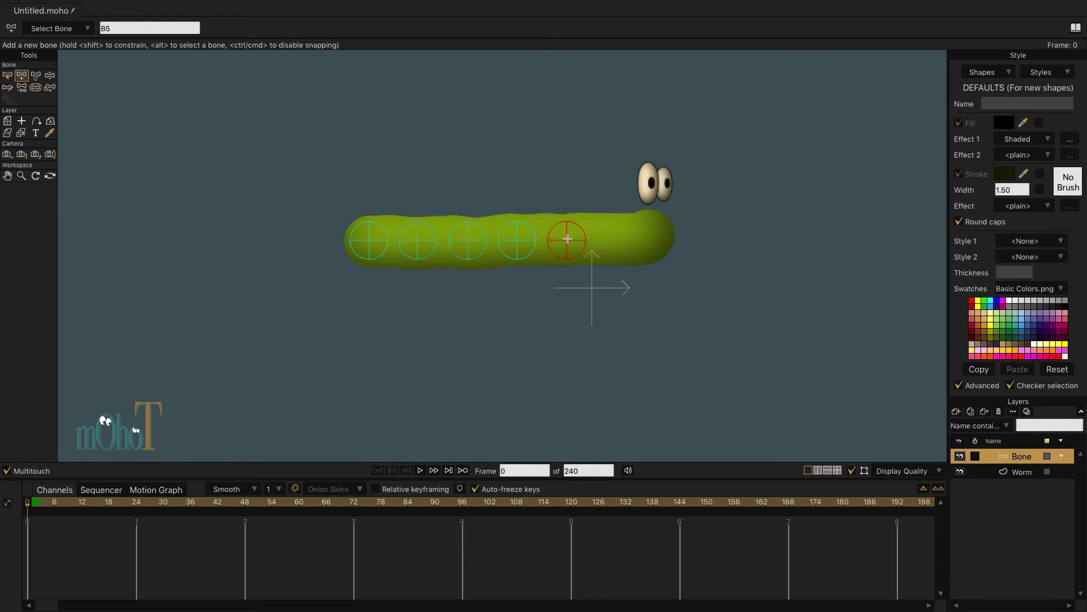
click(615, 239)
click(653, 238)
Place the Worm layer inside the Bone layer and bind the selected eye points to the pin bone at the head
click(1030, 474)
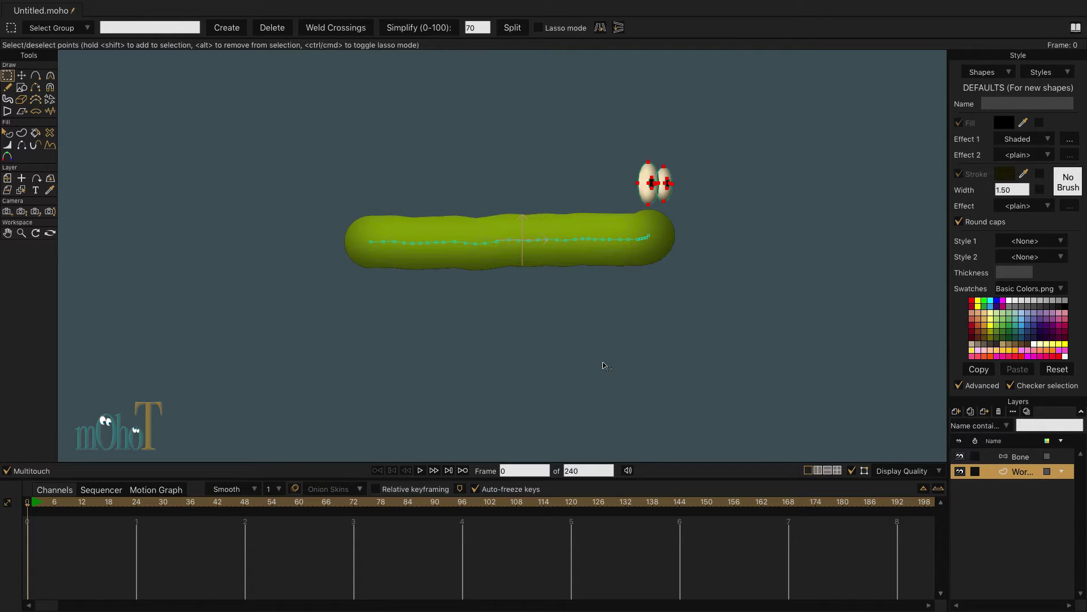
drag(1020, 476, 1026, 459)
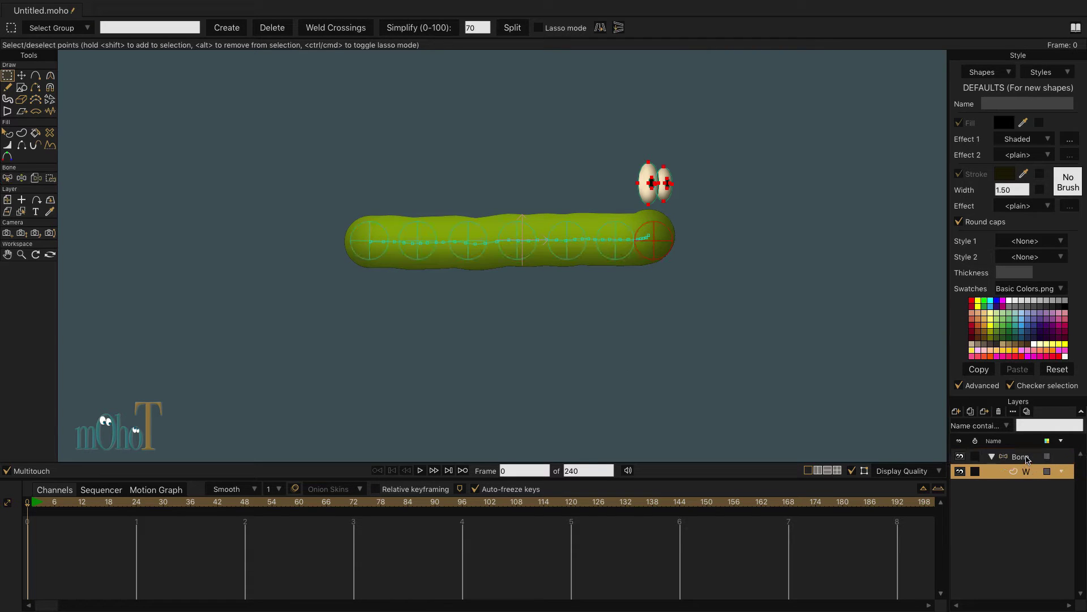
click(51, 179)
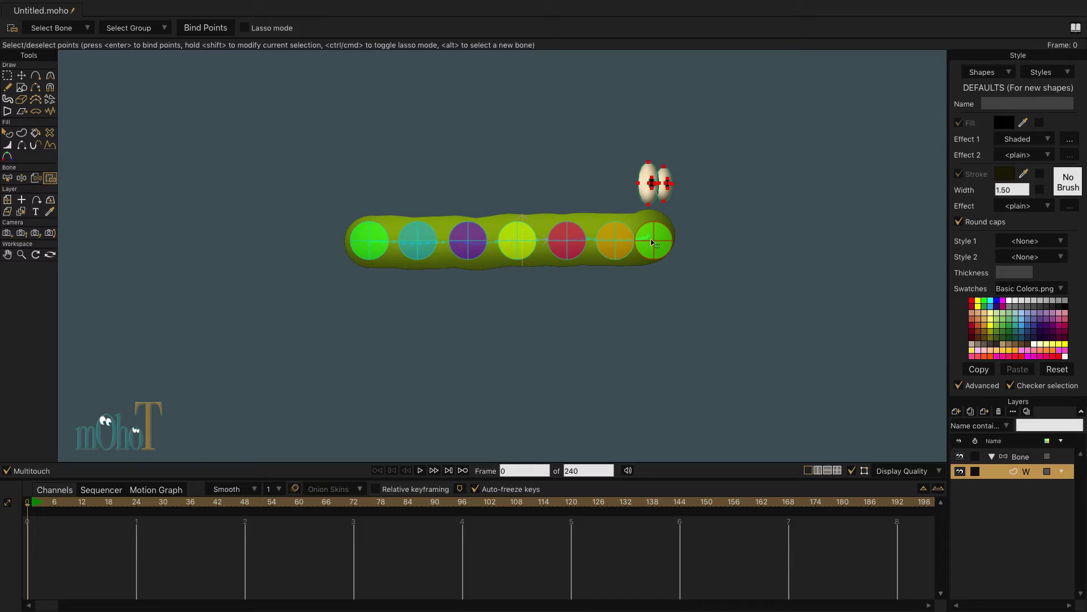
key(Return)
Select all pin bones in the Bone layer and reduce their strength to 0.7580
click(1022, 458)
key(z)
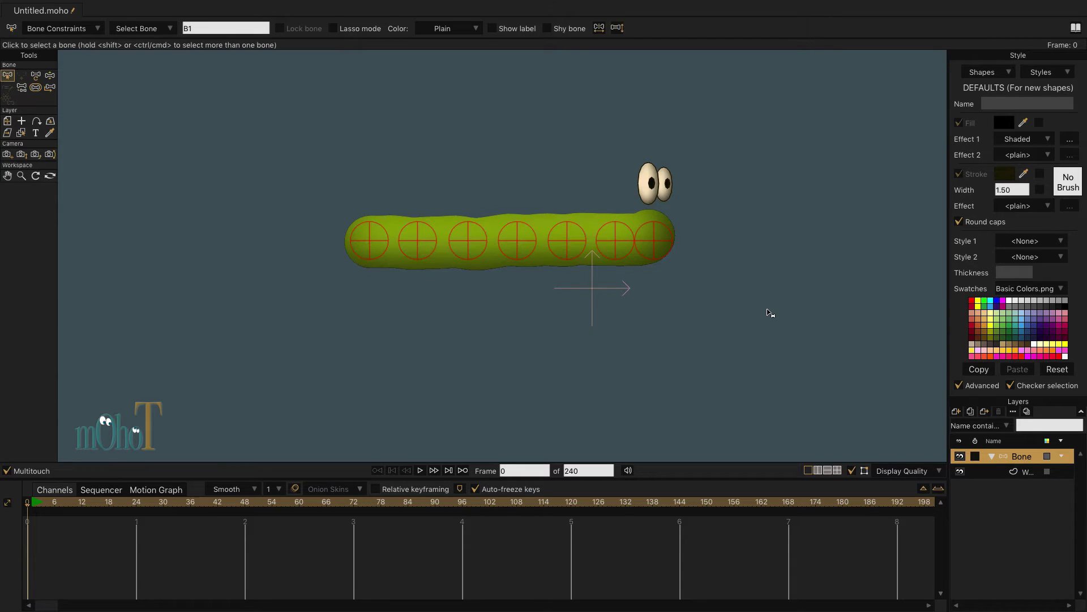
click(35, 87)
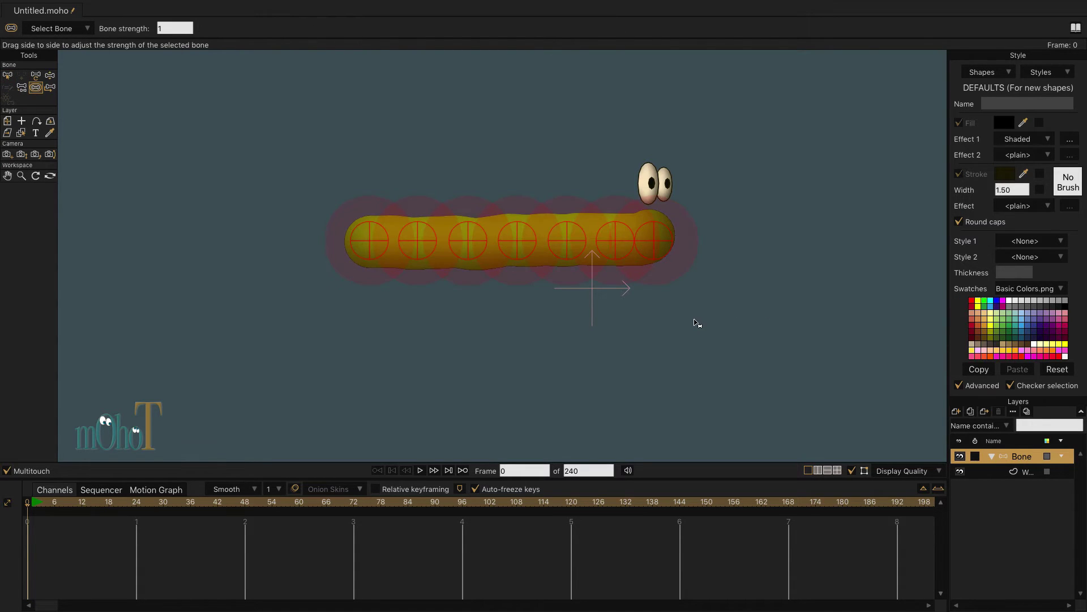
drag(697, 323, 676, 335)
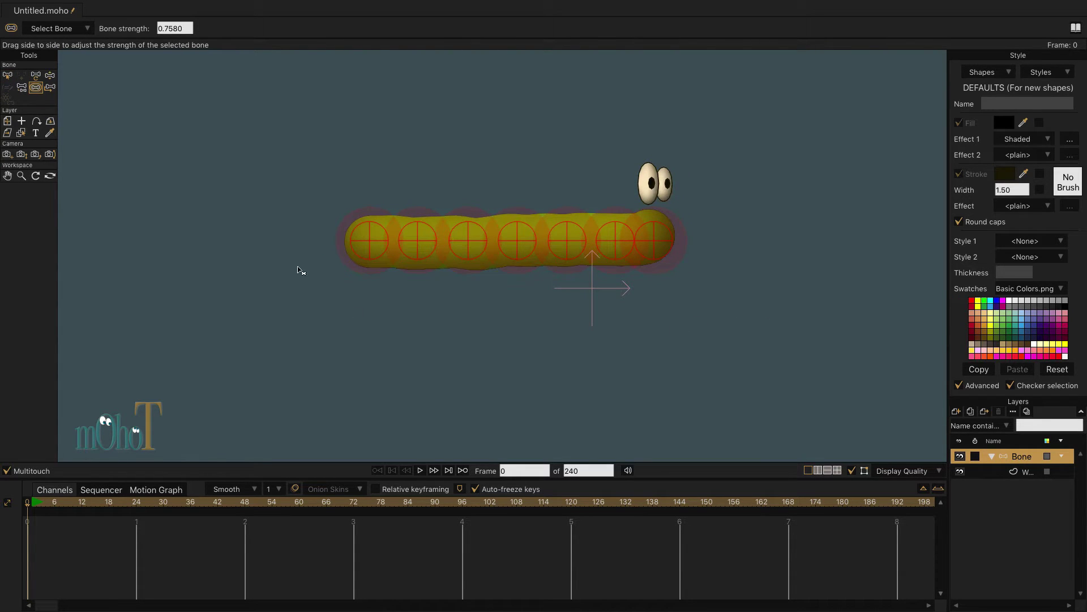
Move both eyes in the Worm layer straight down so they overlap the top of the worm's head
click(1027, 474)
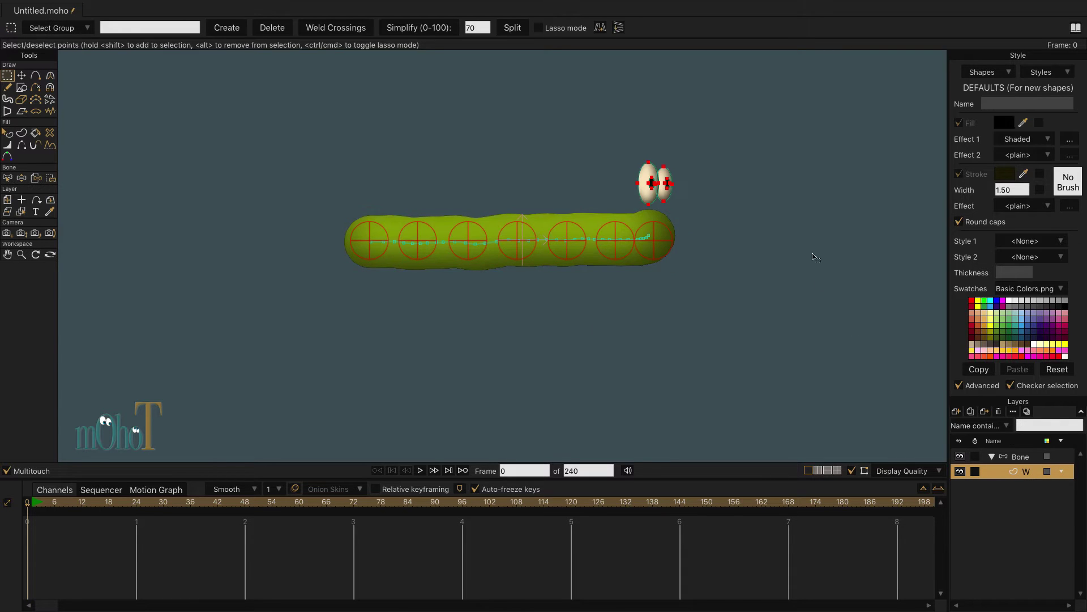
key(t)
drag(675, 183, 677, 211)
key(g)
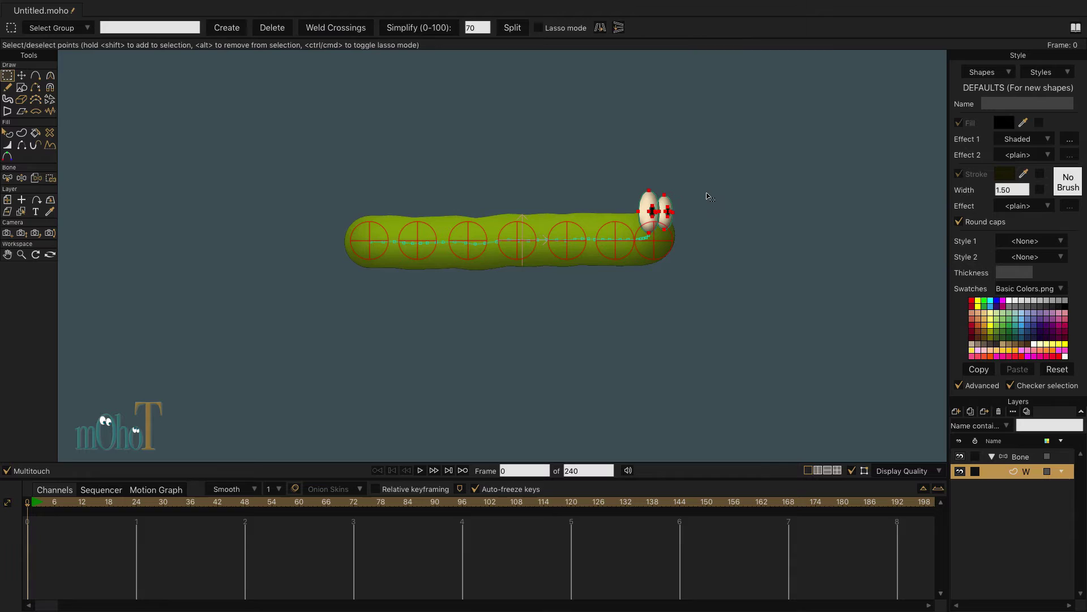
Set the Bone layer's origin at the lower edge of the worm's tail end
click(1020, 457)
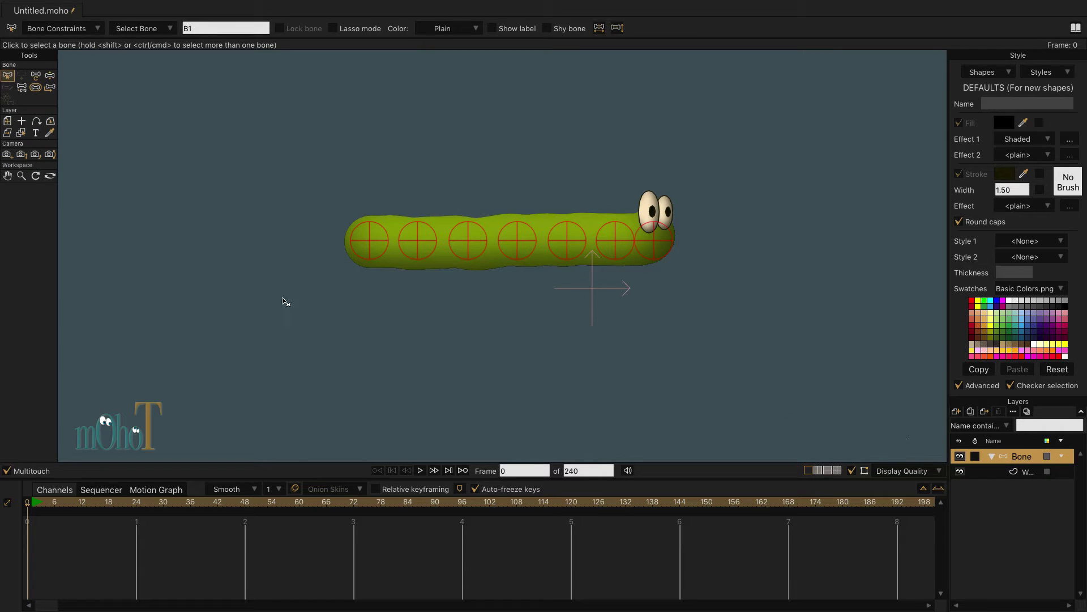
click(21, 121)
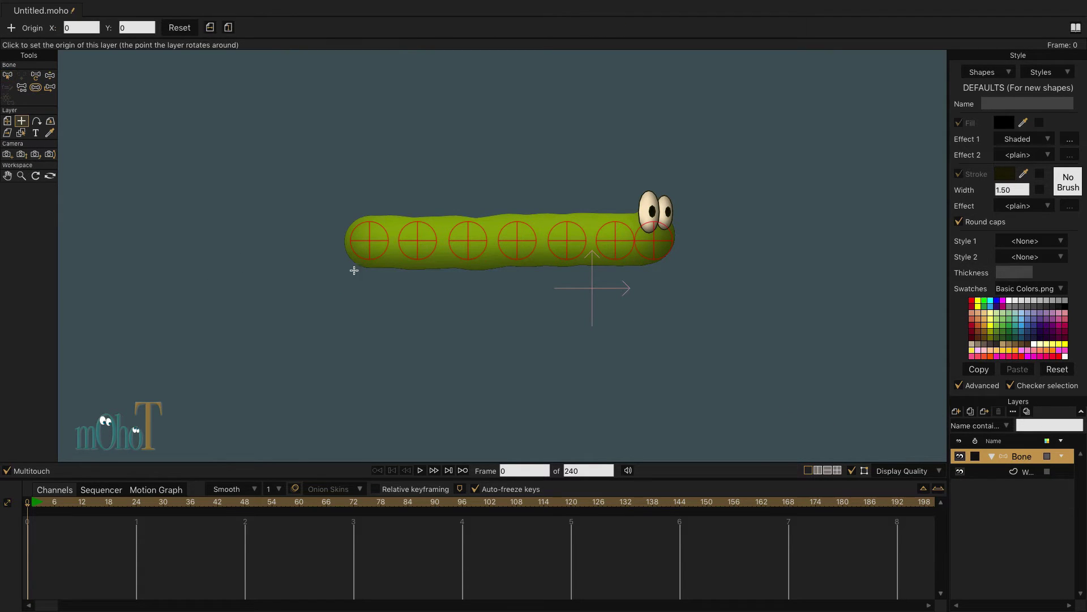
click(349, 265)
Scale the Bone layer uniformly to 0.6616 and place the worm at X about -0.978, Y -0.2191, near the frame's left edge
click(7, 121)
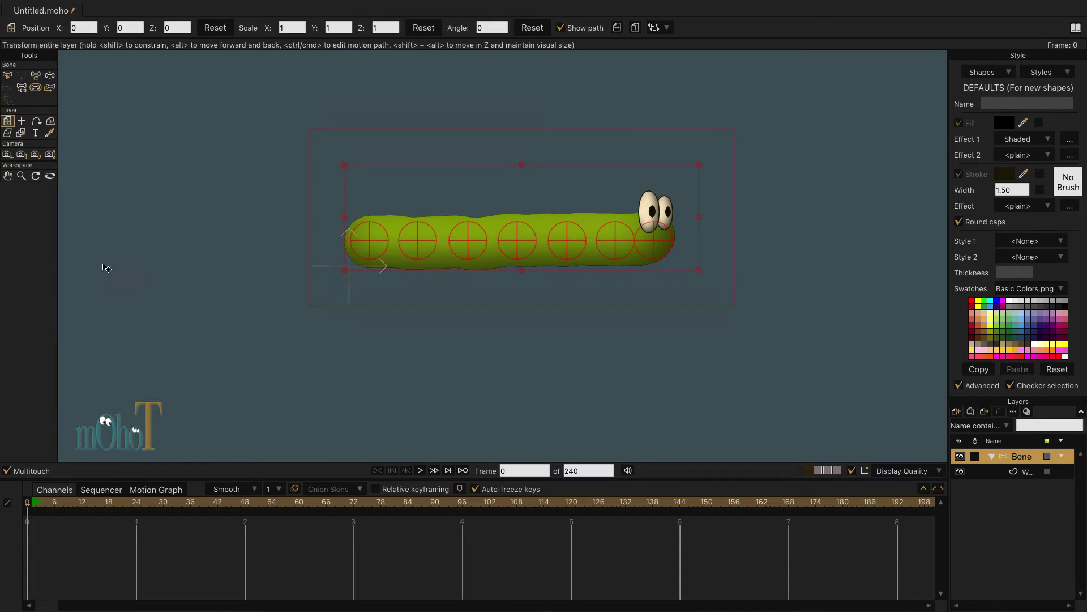
scroll(639, 374, down, 3)
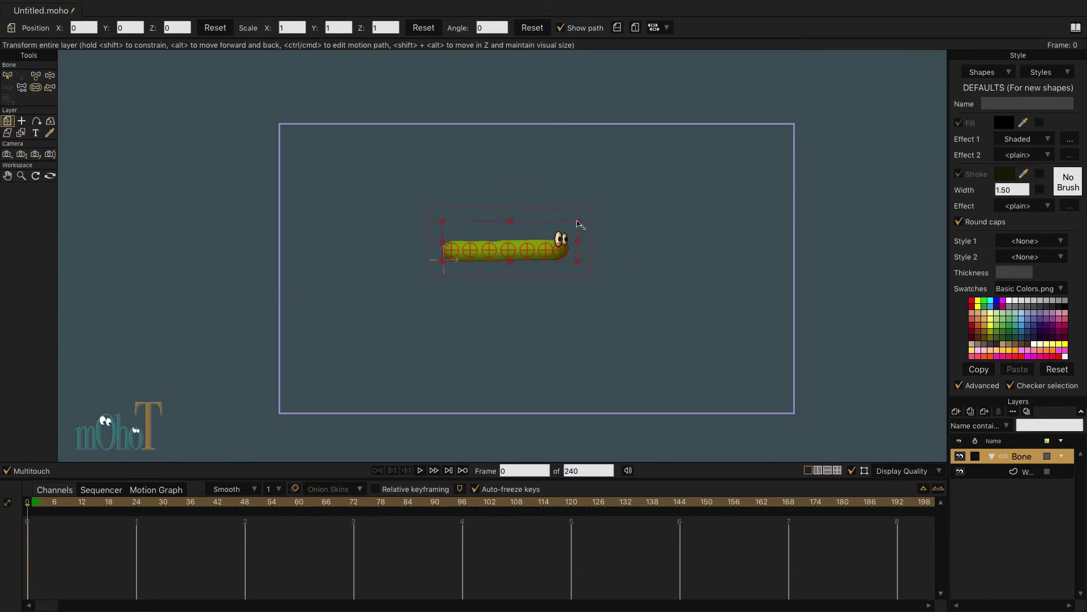
drag(578, 223, 356, 274)
scroll(351, 301, up, 5)
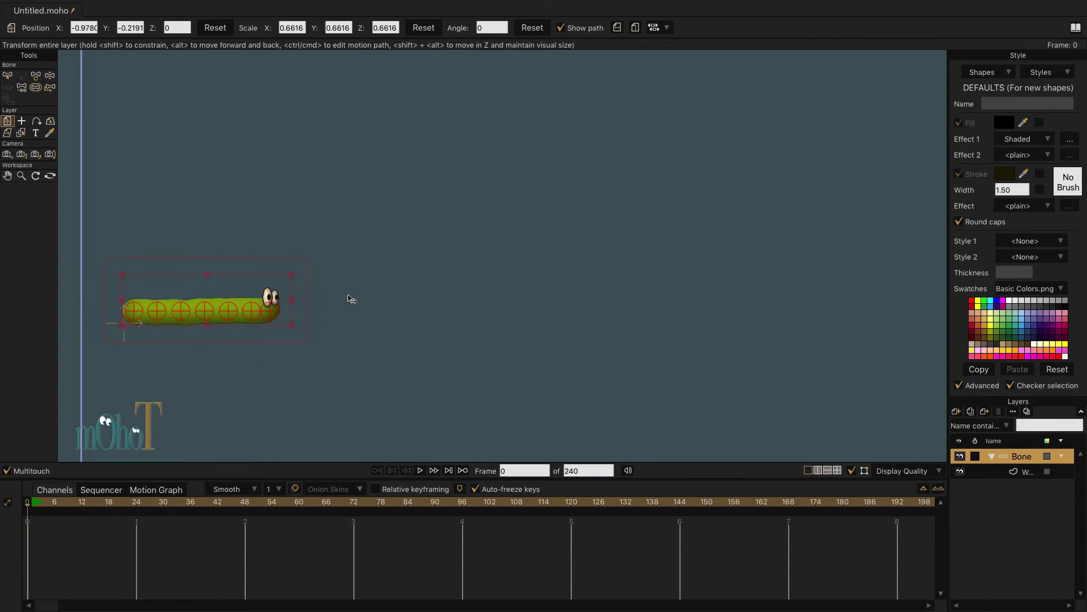
drag(275, 316, 526, 272)
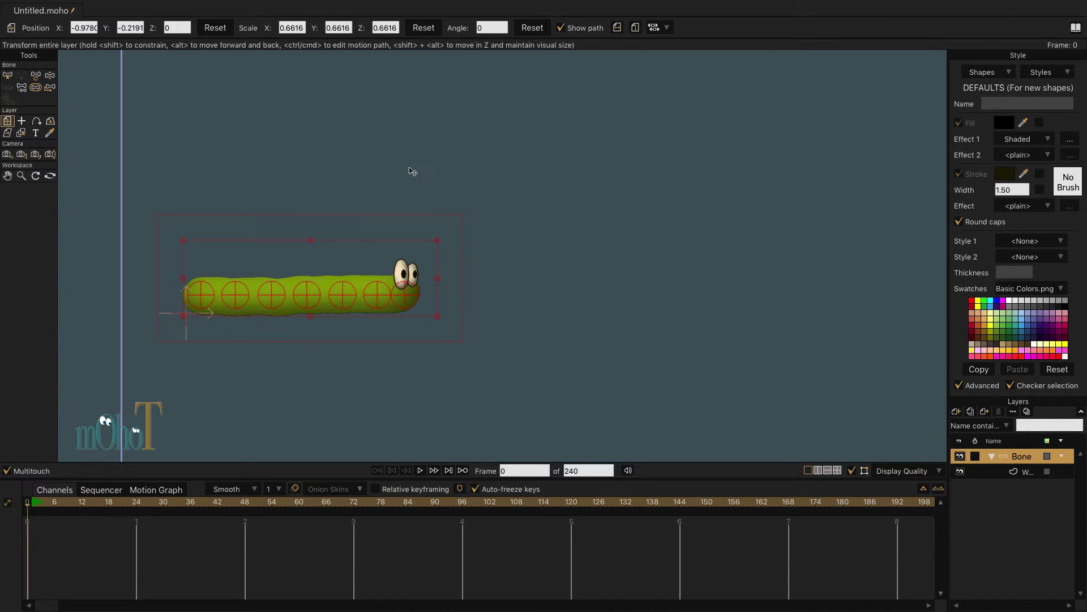
Key the starting position of the middle pin bone at frame 1 with the worm lying flat
click(8, 75)
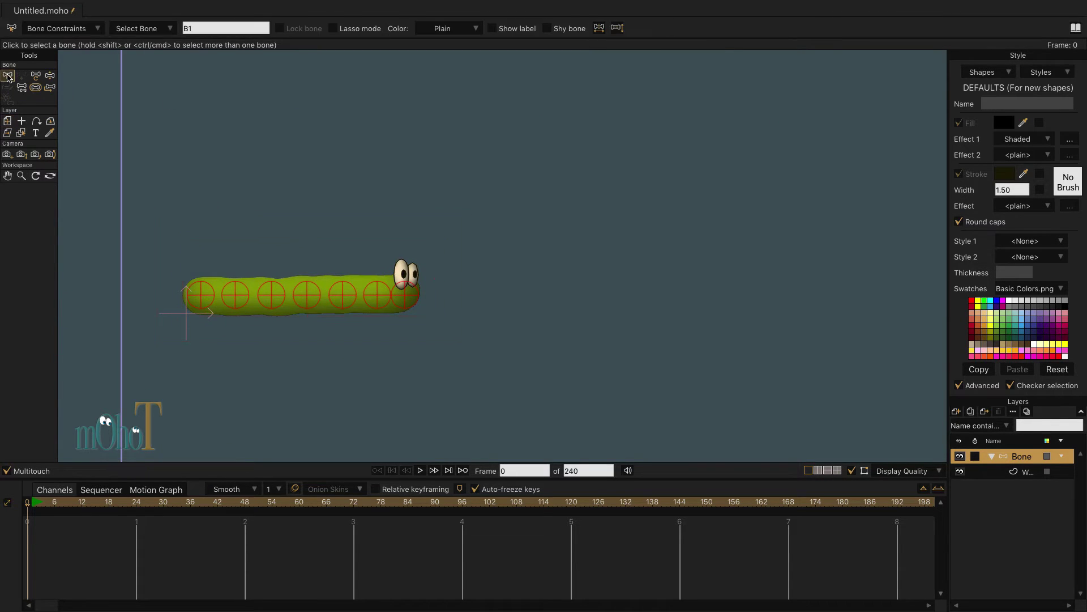
click(32, 502)
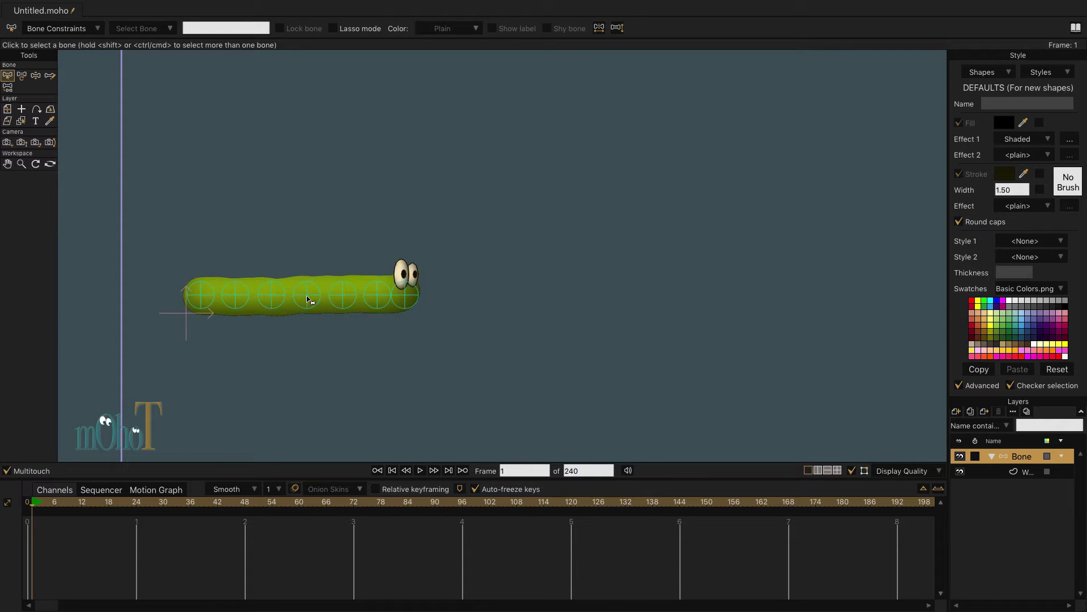
key(t)
mouse_move(311, 298)
mouse_down()
mouse_move(319, 164)
mouse_move(311, 297)
mouse_up()
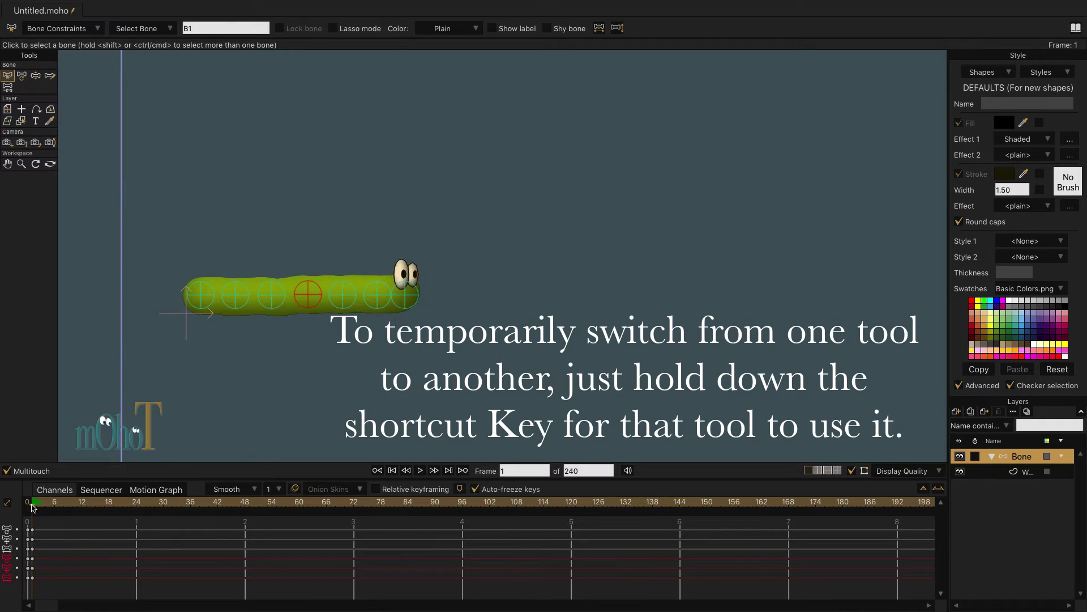
At frame 24, raise the middle pin bone to about X 0.0814, Y 0.8727 and shift its head-side neighbour to about X 0.04, Y 0.1886
drag(32, 508, 137, 508)
key(t)
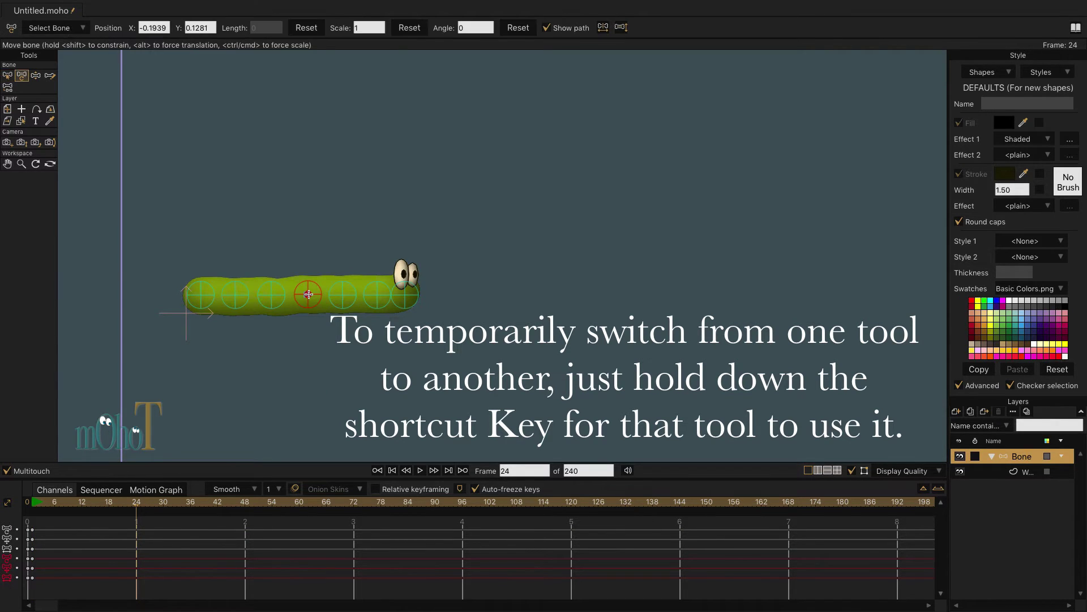
drag(308, 298, 382, 92)
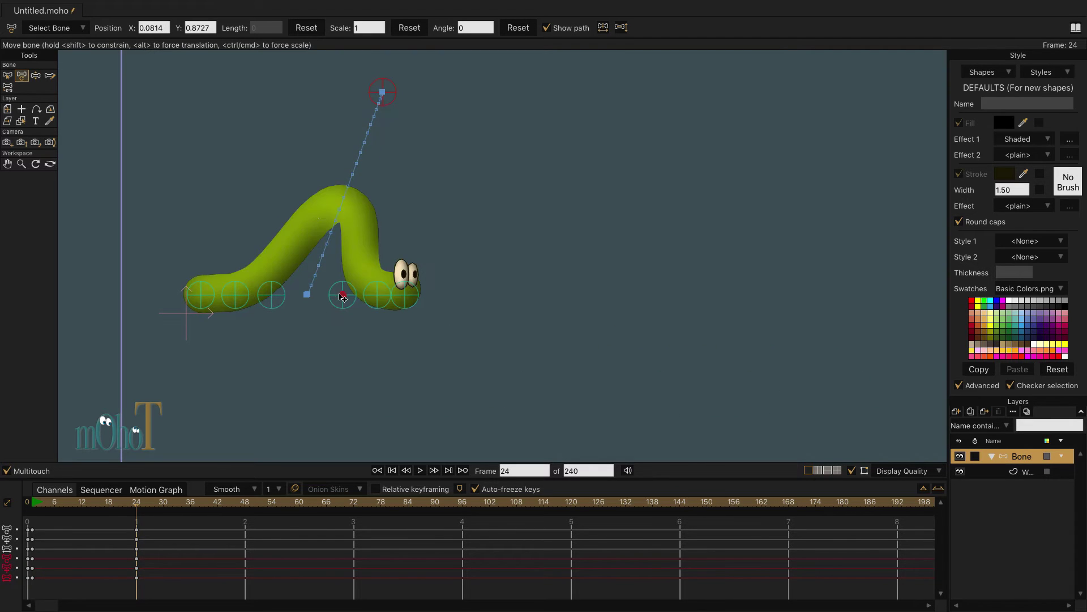
mouse_move(342, 294)
mouse_down()
mouse_move(364, 267)
mouse_move(371, 277)
mouse_up()
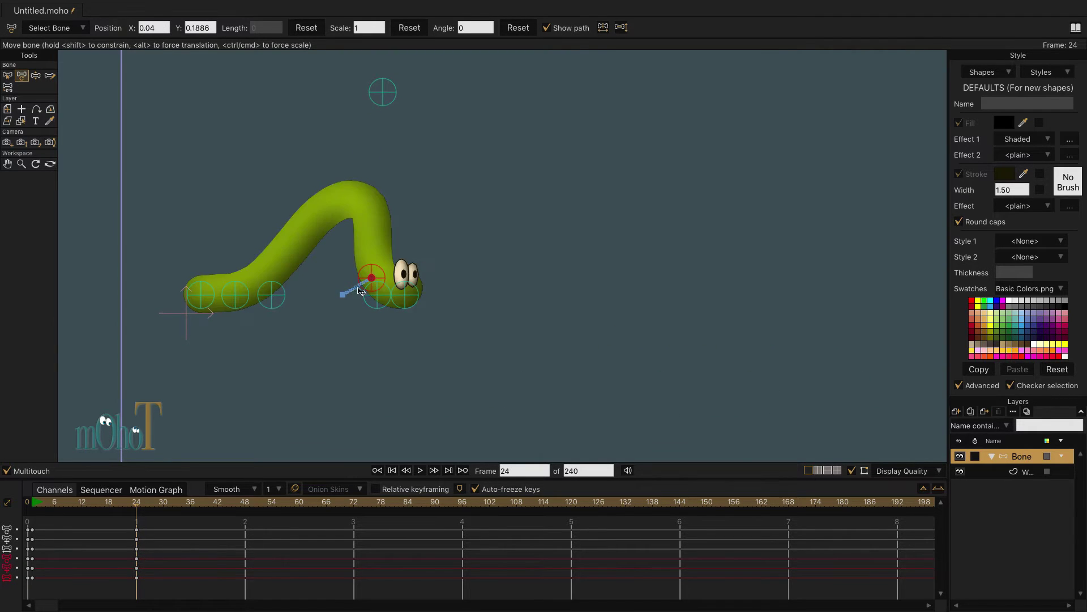
At frame 24, raise the pin bone just behind the middle and pull the two tail pin bones forward to form a steep arch
drag(273, 297, 291, 232)
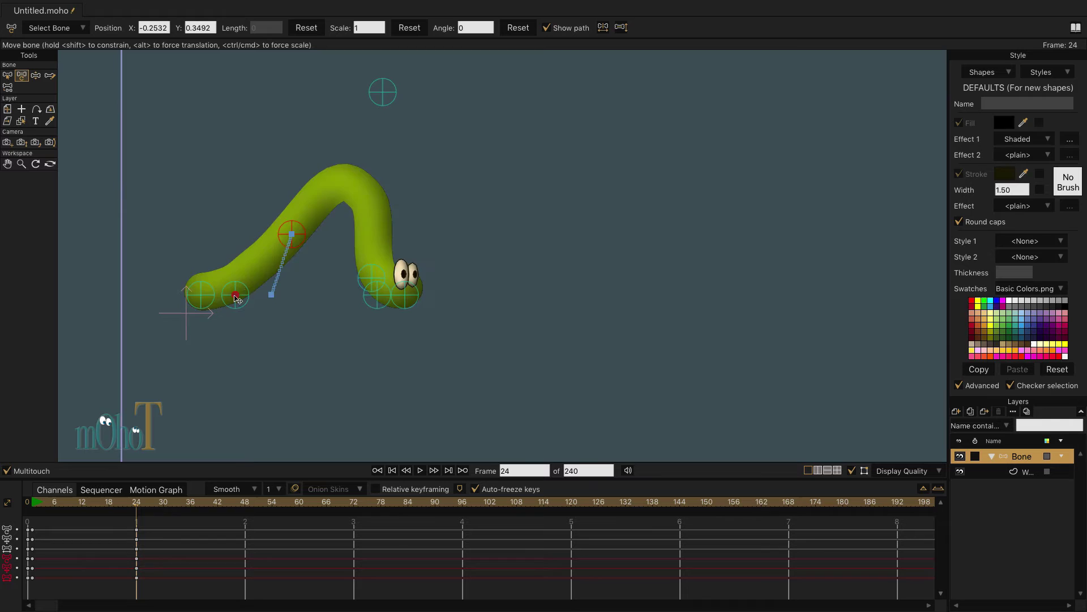
mouse_move(237, 296)
mouse_down()
mouse_move(290, 304)
mouse_move(311, 295)
mouse_up()
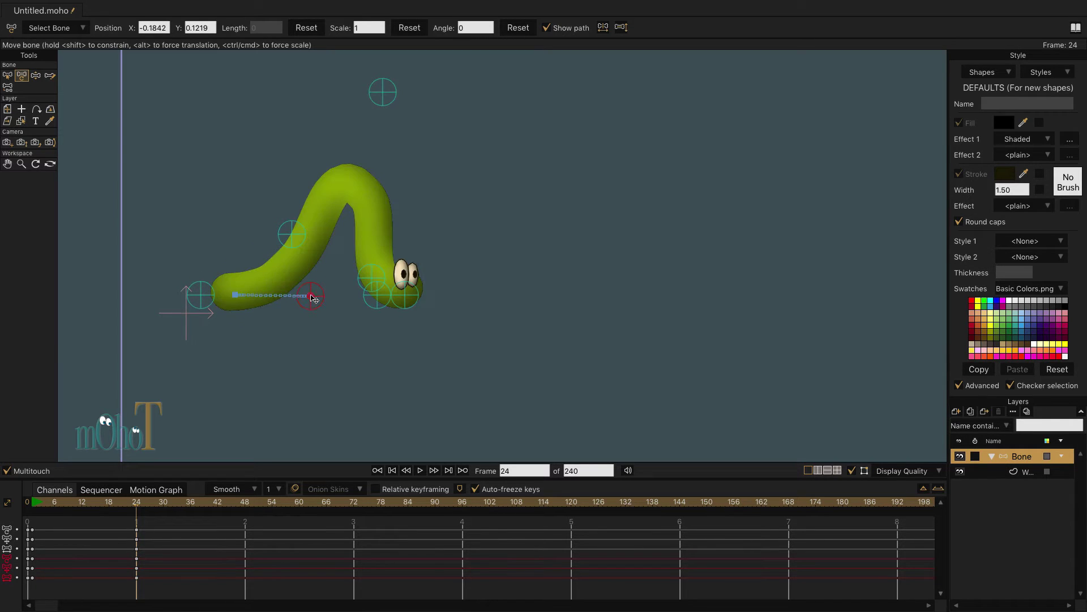
drag(202, 297, 265, 295)
mouse_move(295, 237)
mouse_down()
mouse_move(281, 234)
mouse_move(293, 253)
mouse_up()
Render a preview of frame 24 to examine the arched pose
key(b)
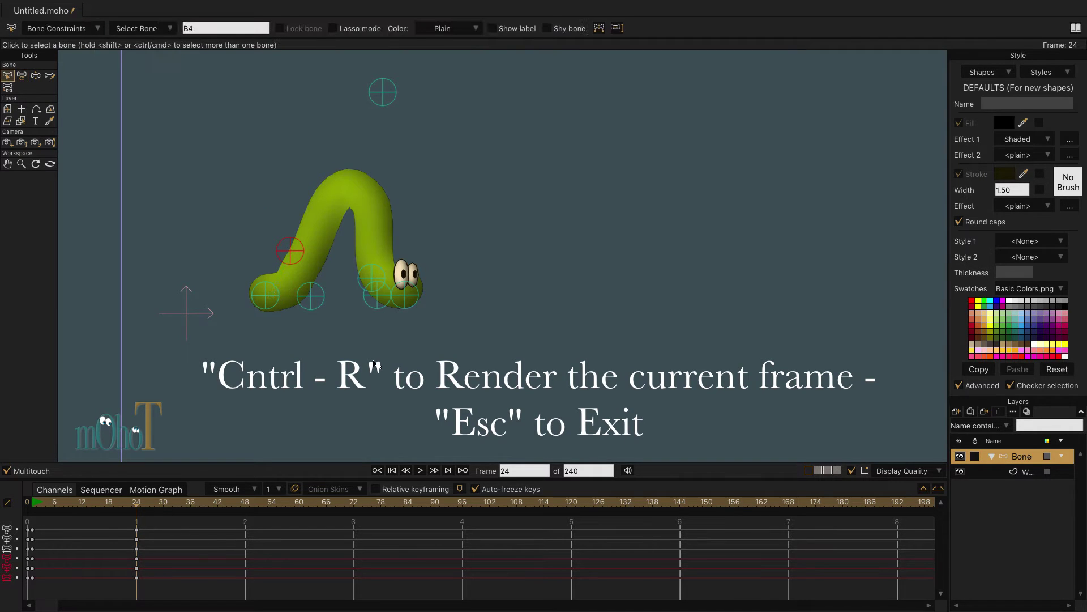
key(ctrl+r)
key(Escape)
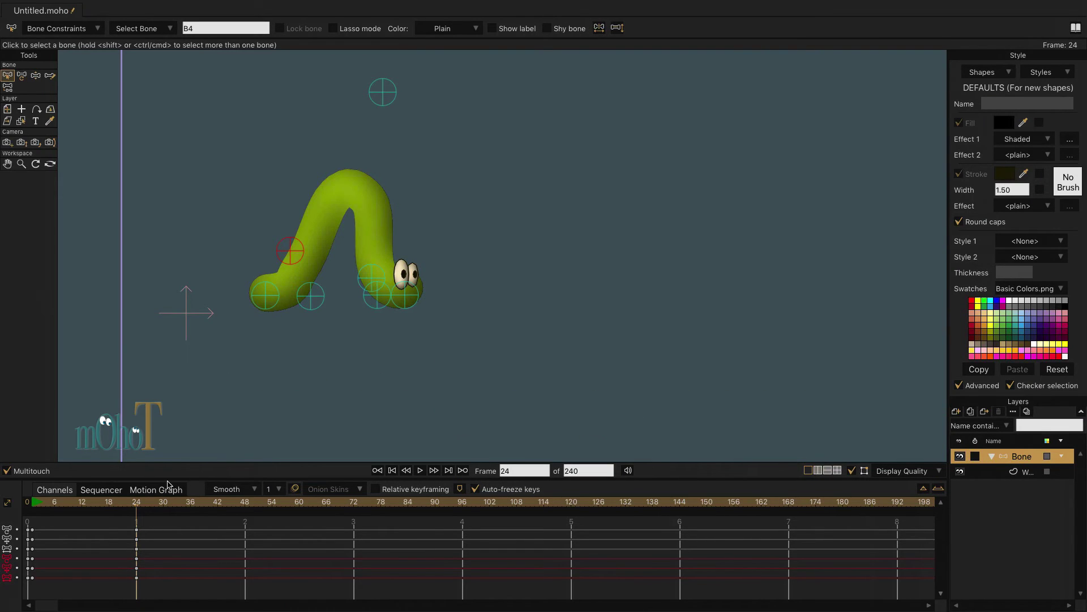
Copy the frame 1 keys to frame 35 so the worm flattens again
drag(139, 508, 187, 508)
drag(45, 521, 30, 596)
key(ctrl+v)
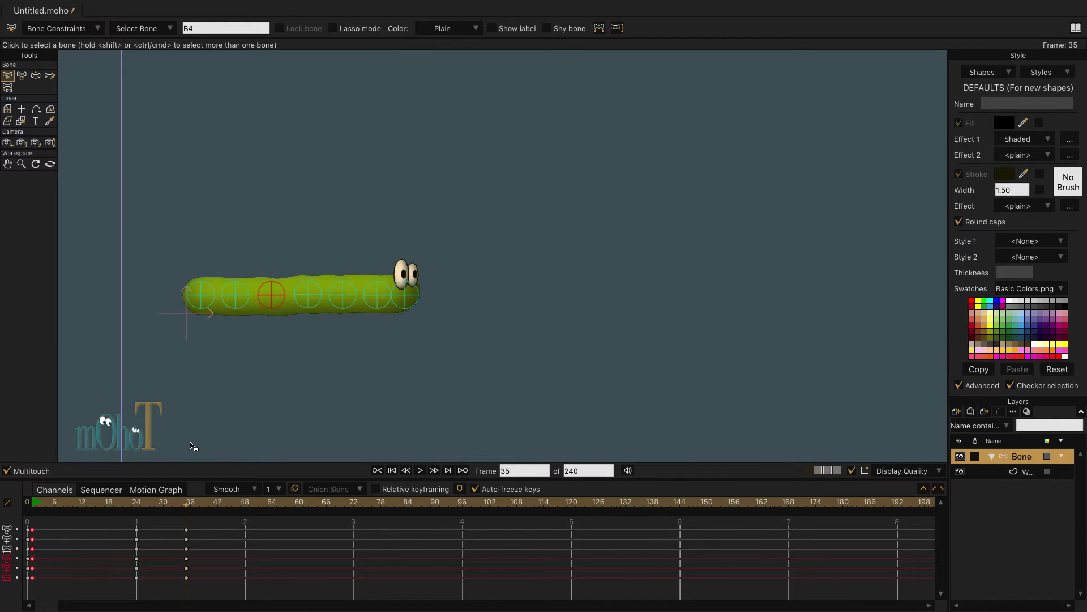
Turn on onion skinning with a marker at frame 24 and select all pin bones at frame 35
mouse_move(38, 506)
mouse_down()
mouse_move(187, 528)
mouse_move(137, 513)
mouse_up()
click(295, 490)
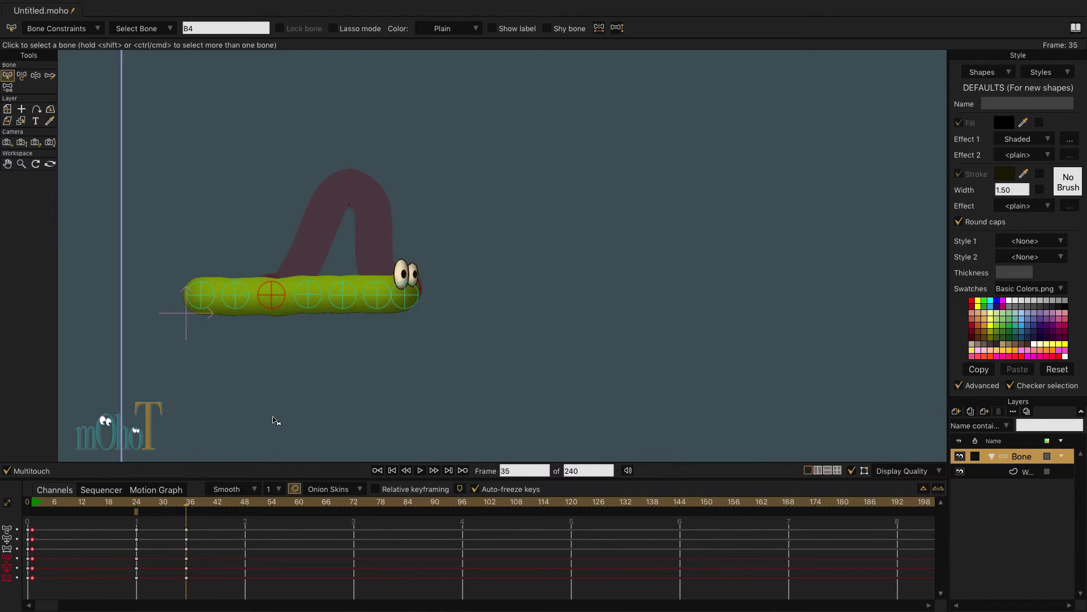
key(ctrl+a)
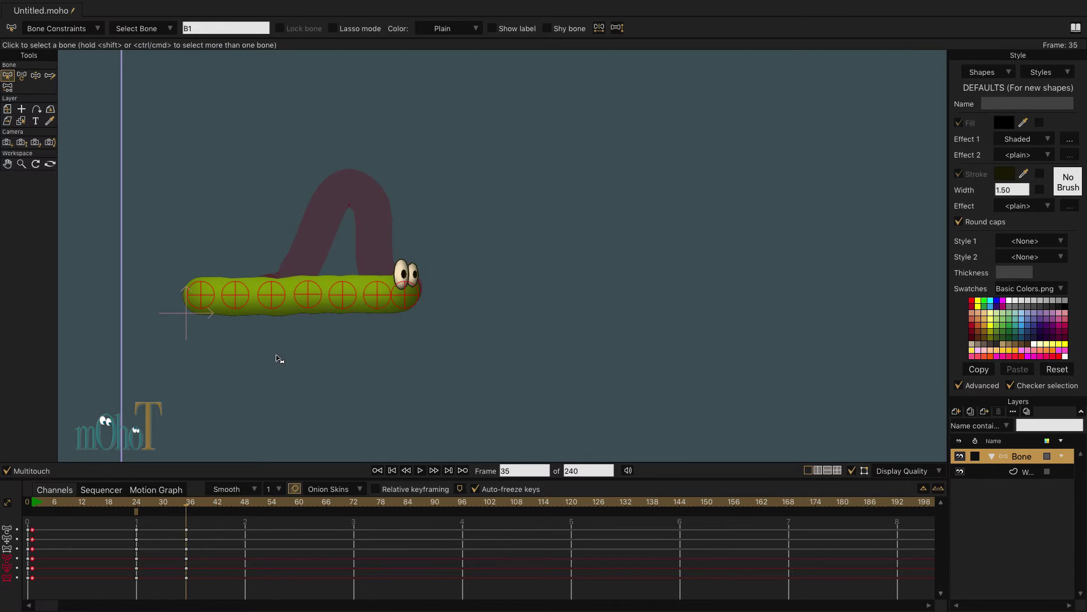
key(t)
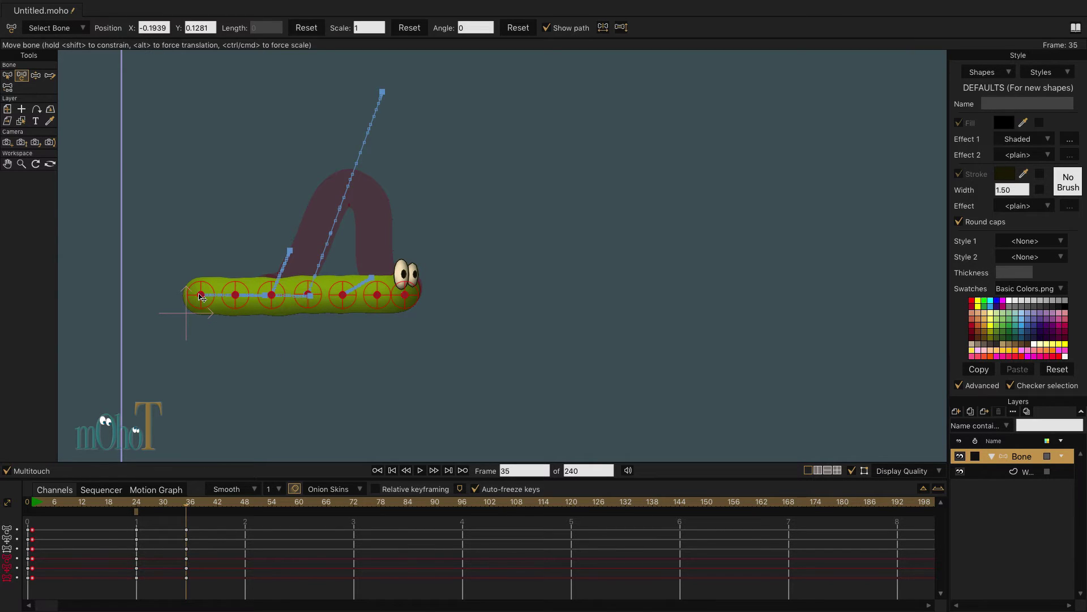
drag(201, 297, 244, 299)
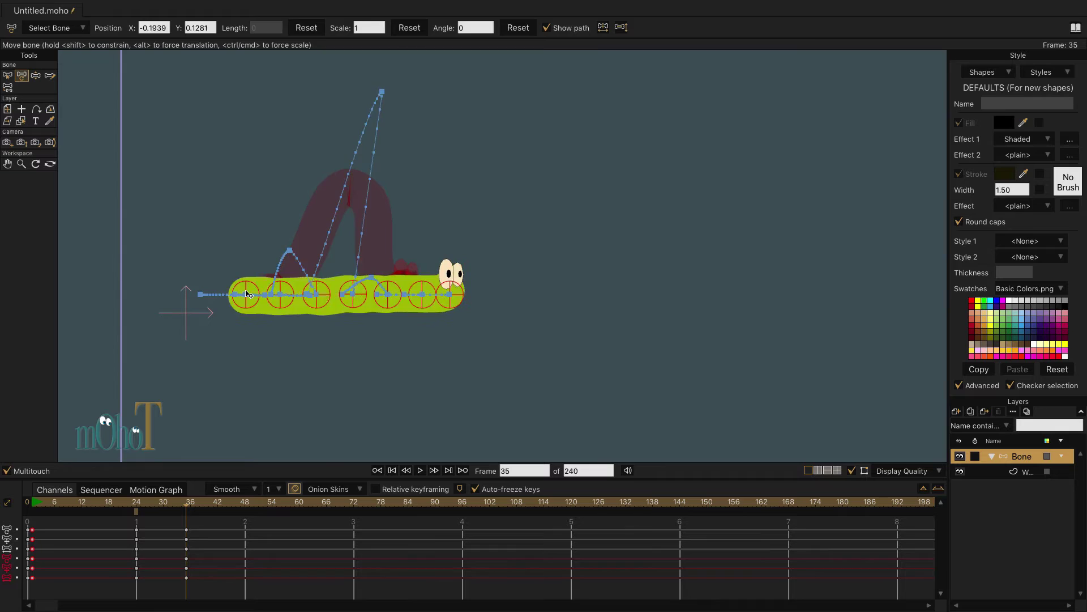
key(ctrl+z)
key(b)
click(334, 373)
Move all selected pin bones horizontally forward at frame 35 until the tail lines up with the onion-skinned tail
click(22, 75)
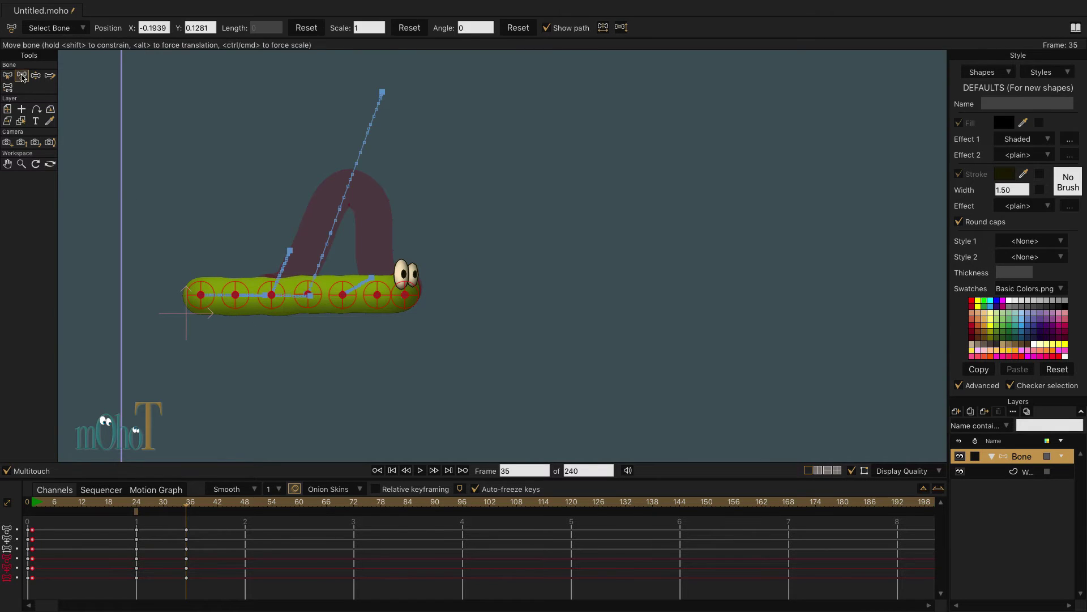
mouse_move(203, 295)
mouse_down()
mouse_move(371, 301)
mouse_move(274, 310)
mouse_move(306, 342)
mouse_up()
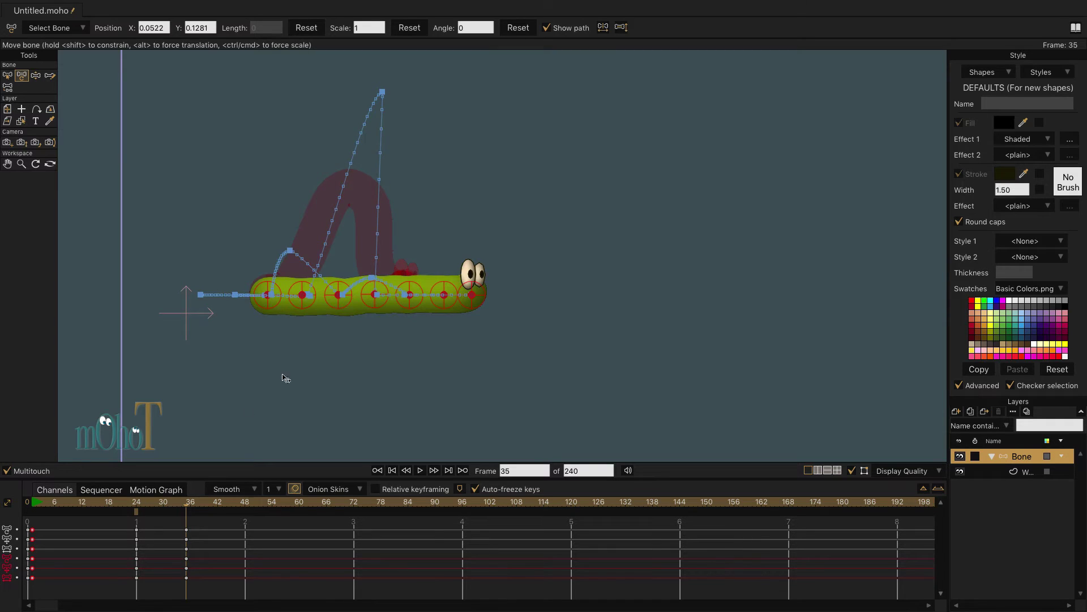
mouse_move(191, 503)
mouse_down()
mouse_move(27, 514)
mouse_move(186, 523)
mouse_up()
Extend the animation's end to frame 402
scroll(449, 371, down, 5)
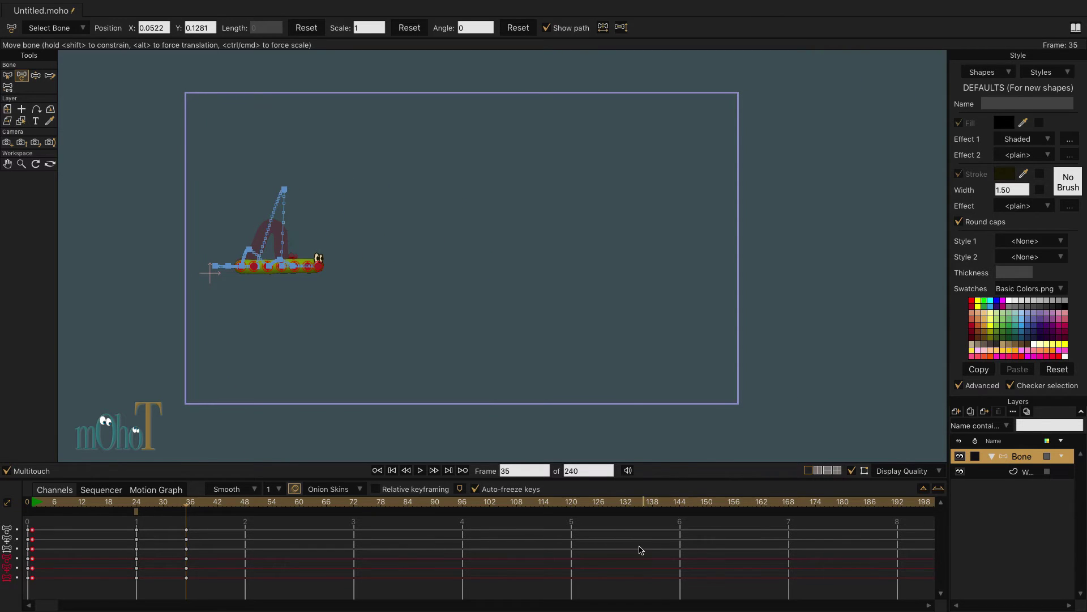
scroll(646, 552, right, 10)
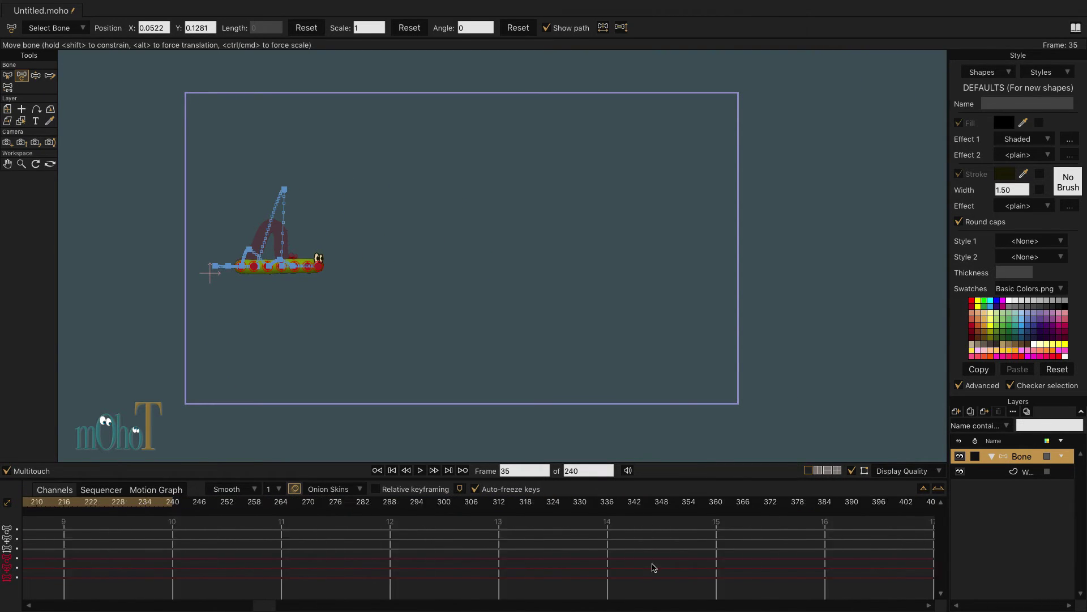
scroll(654, 567, right, 1)
alt+click(868, 503)
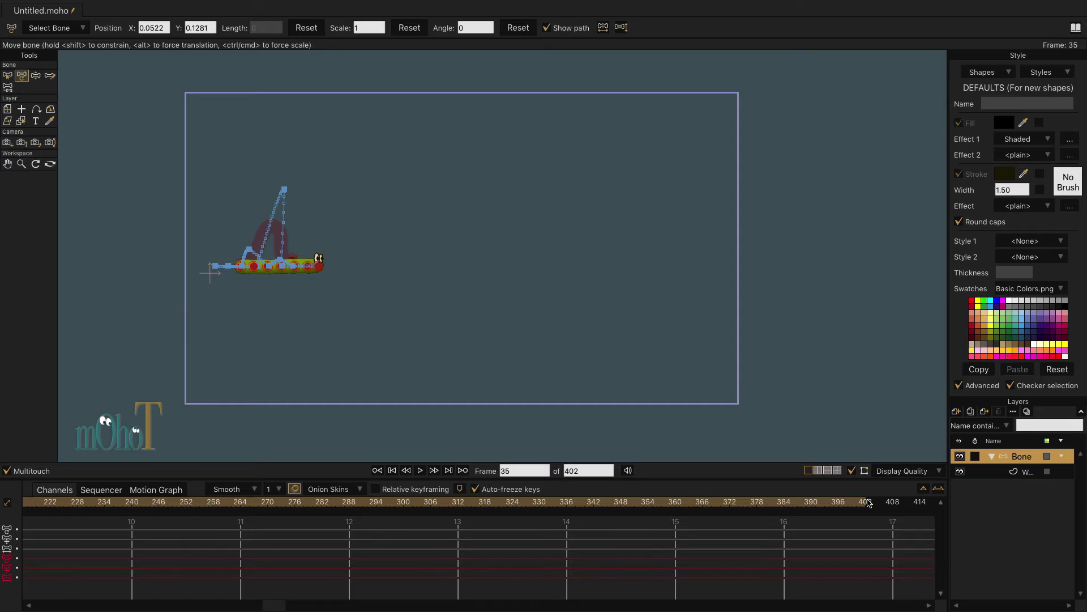
Set the interpolation of all frame 35 keys to Cycle back to absolute frame 1, with Additive cycle enabled
scroll(623, 570, left, 10)
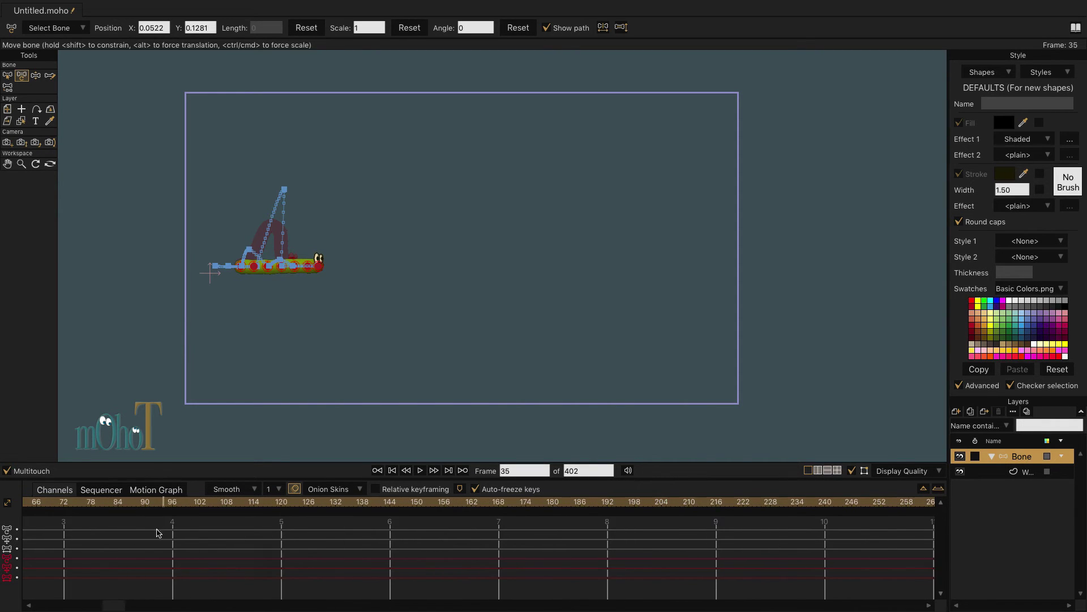
scroll(416, 557, left, 1)
drag(203, 520, 178, 588)
right_click(187, 577)
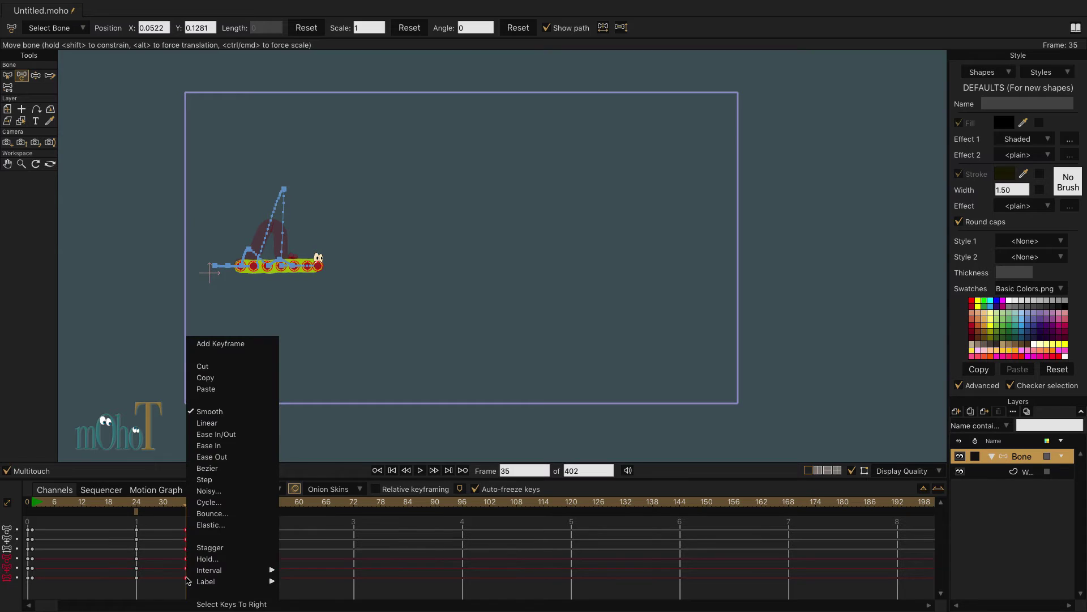
click(204, 506)
click(636, 341)
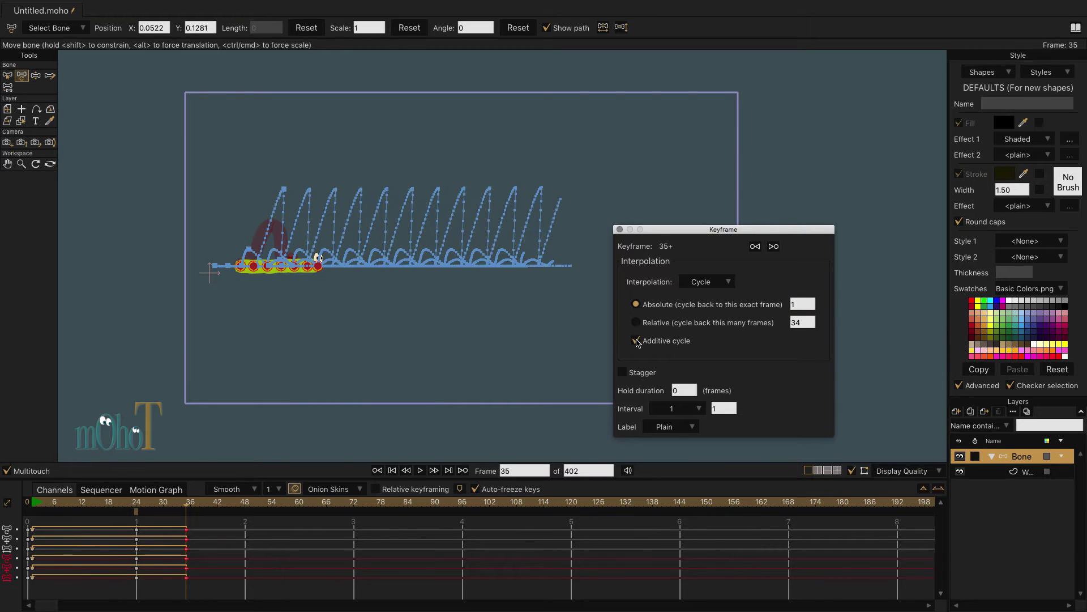
click(620, 230)
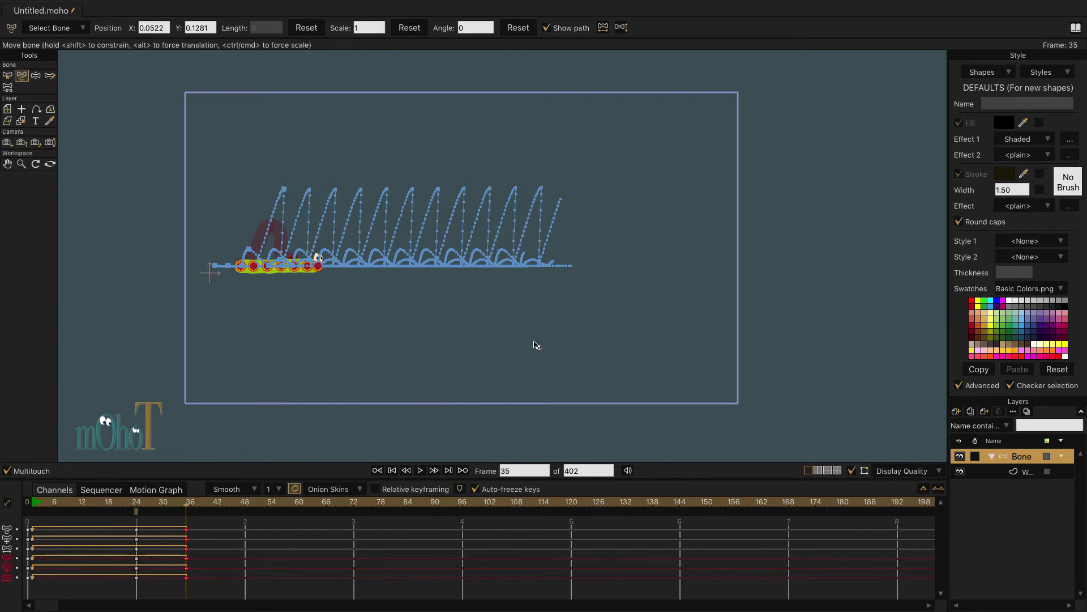
Hide the curves, make the Worm layer active and play the animation to check the crawl cycle
click(995, 476)
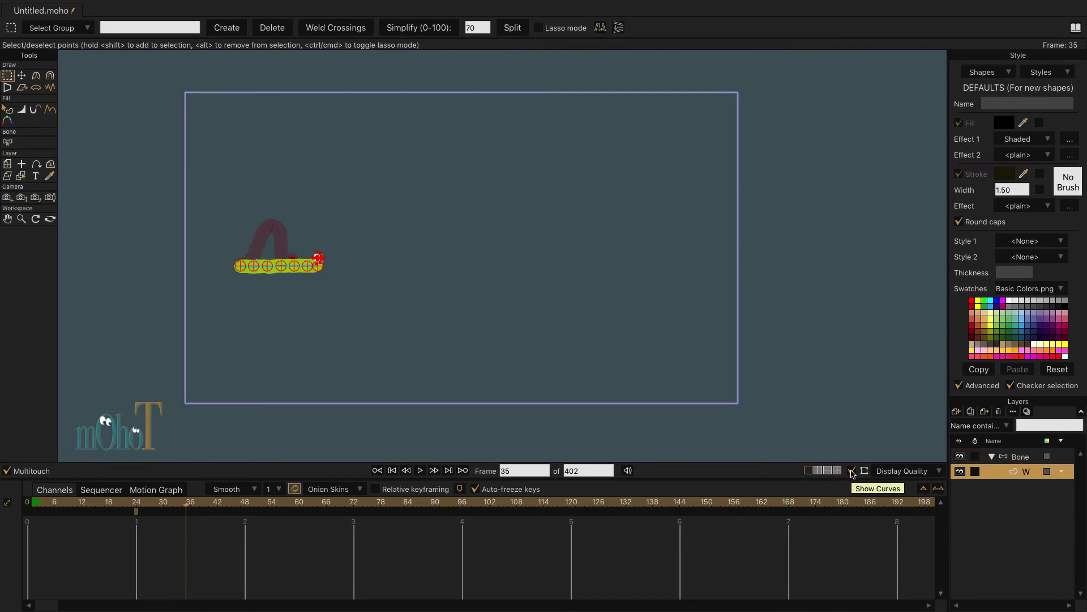
scroll(389, 315, up, 2)
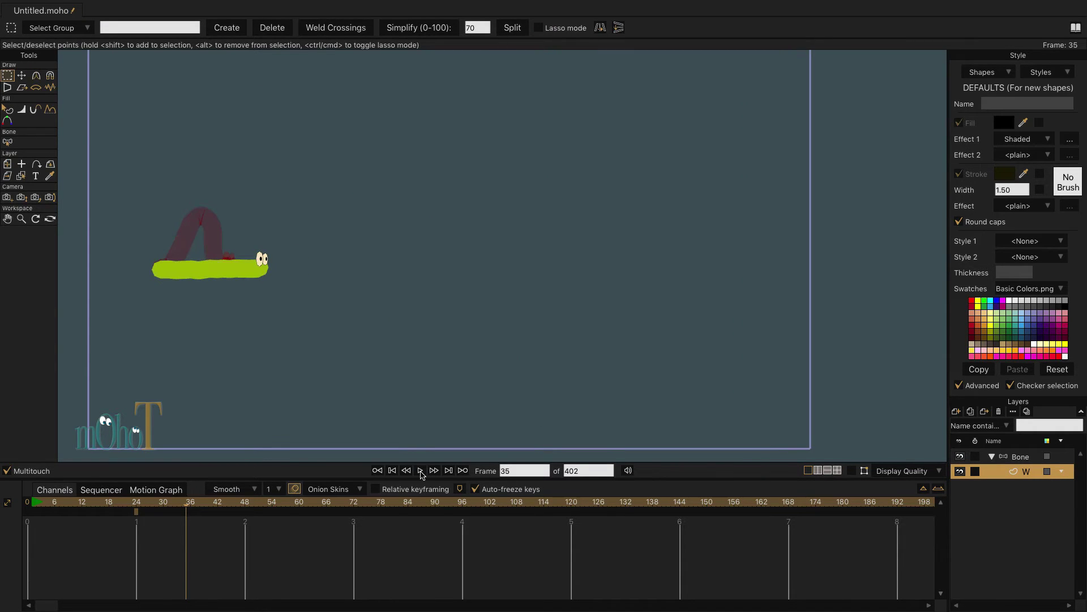
click(1023, 457)
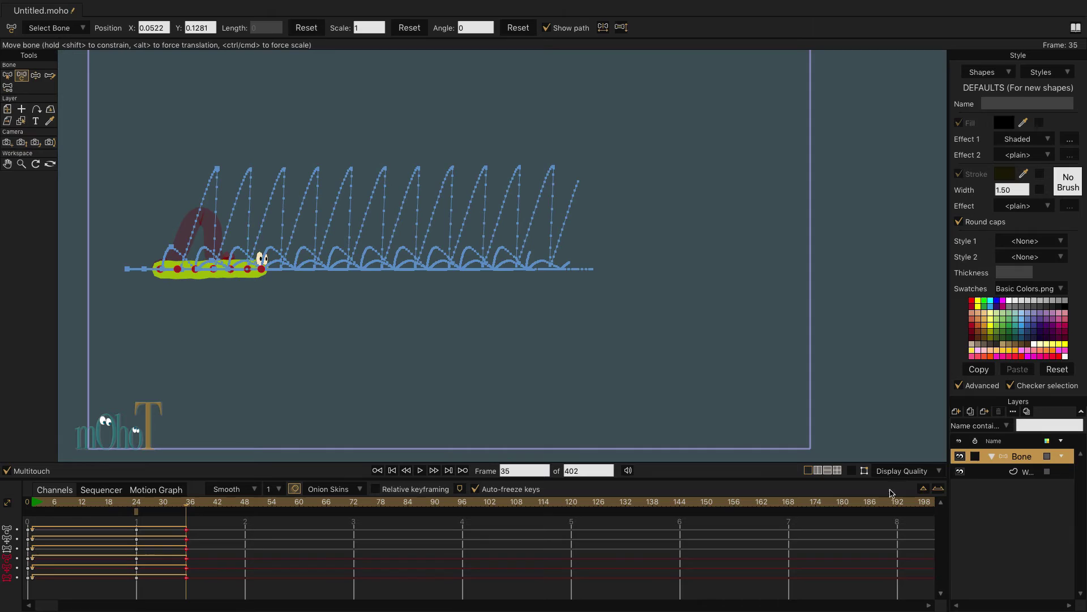
click(970, 475)
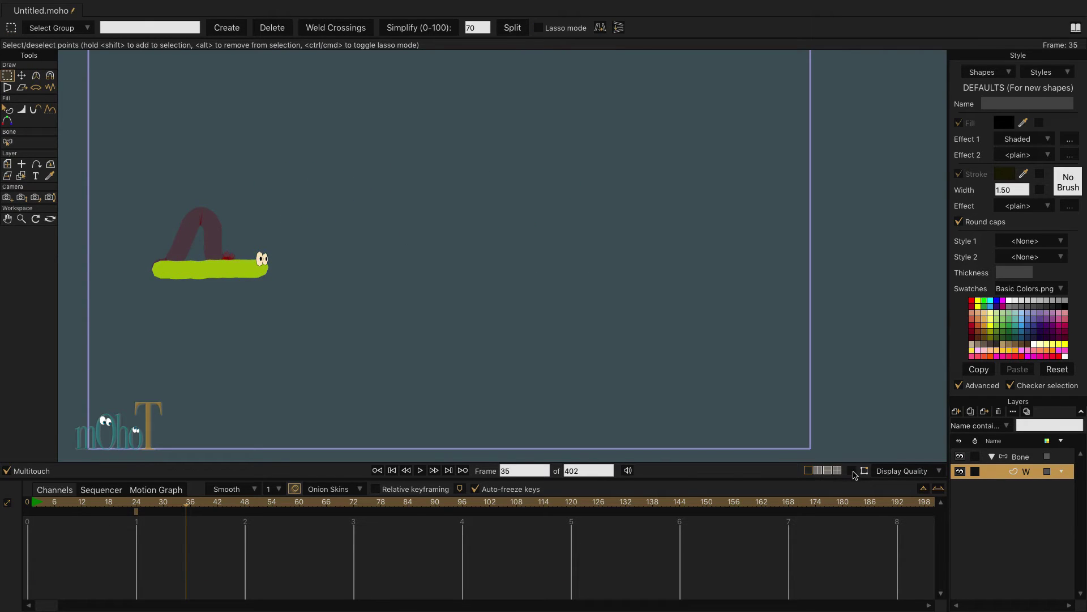
click(420, 471)
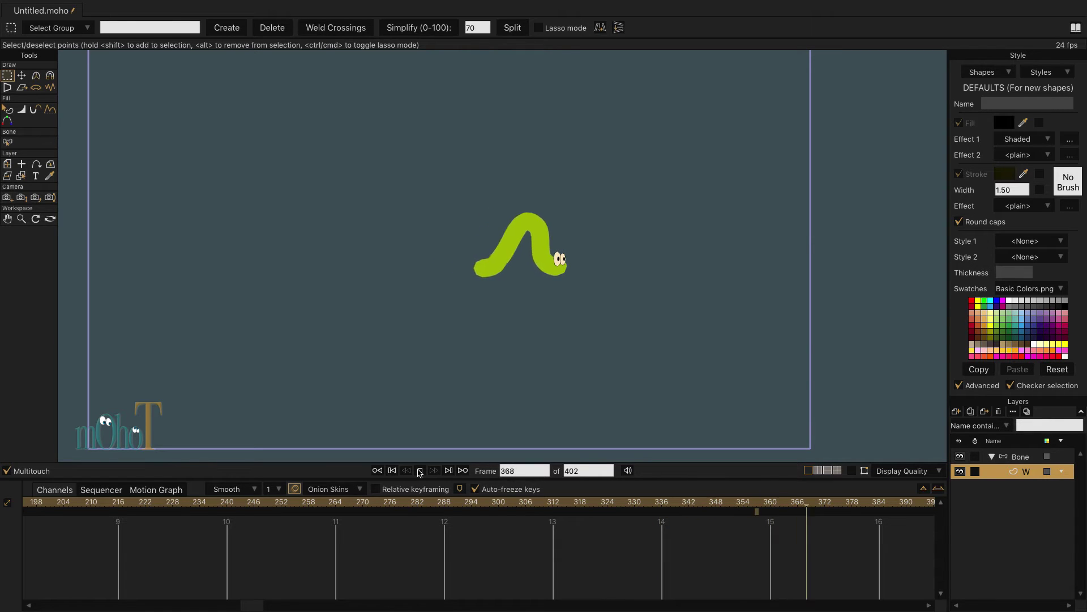
Stop the playback and rewind the animation to frame 0
click(420, 472)
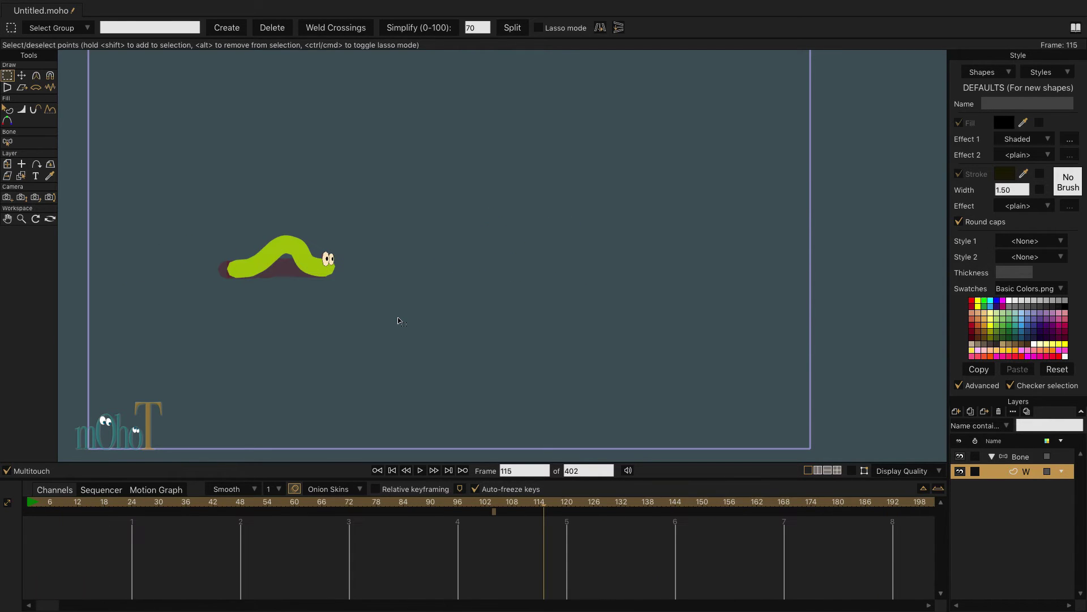
click(392, 470)
drag(152, 323, 364, 295)
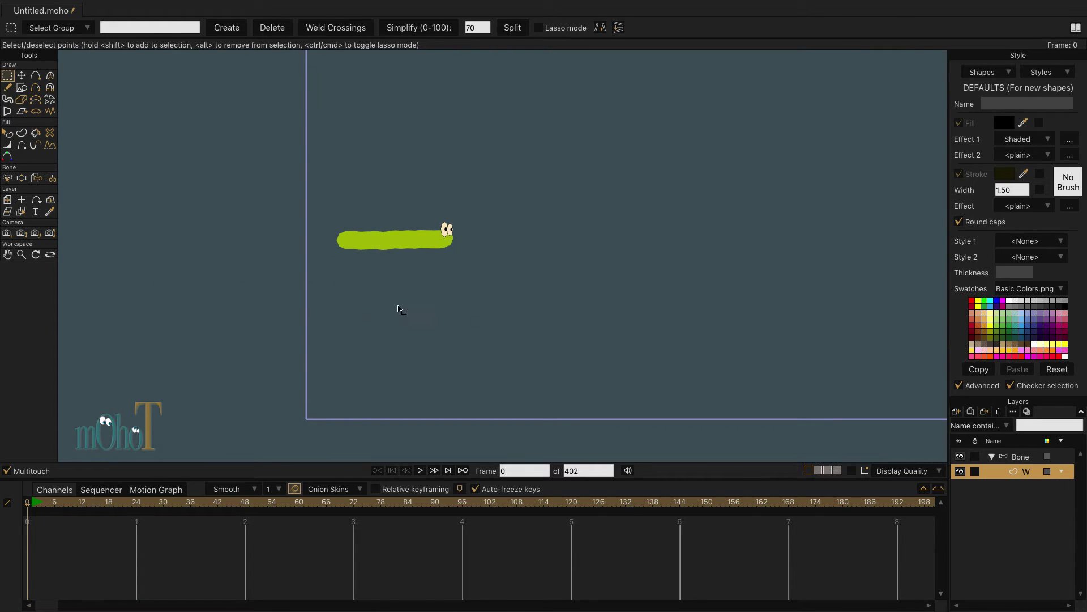
Make the Bone layer active and show the curves over the worm
click(1019, 457)
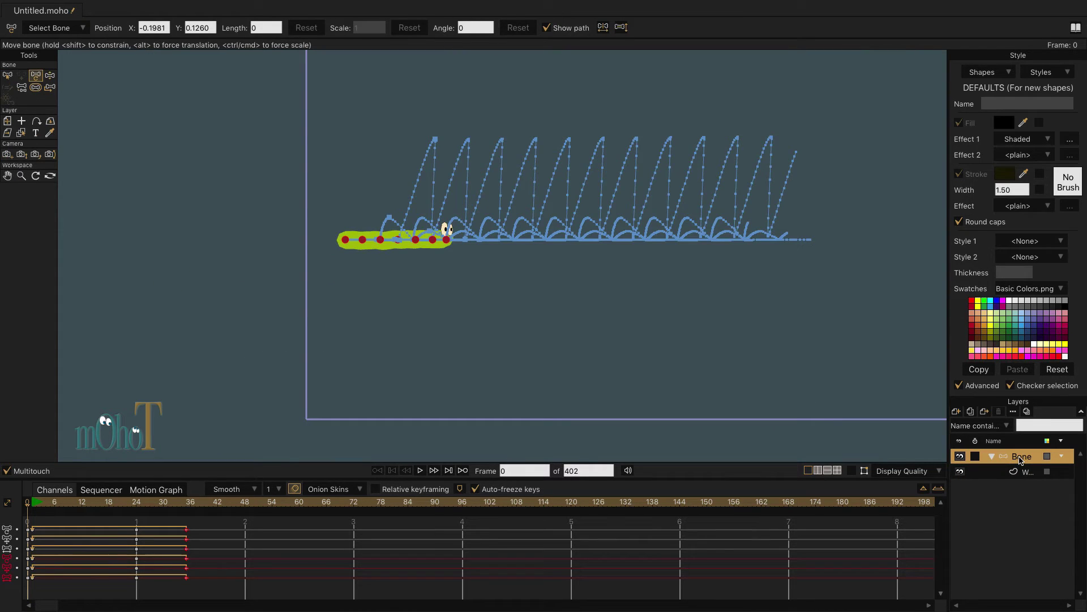
click(853, 470)
scroll(343, 259, up, 5)
drag(200, 261, 434, 287)
drag(743, 301, 563, 358)
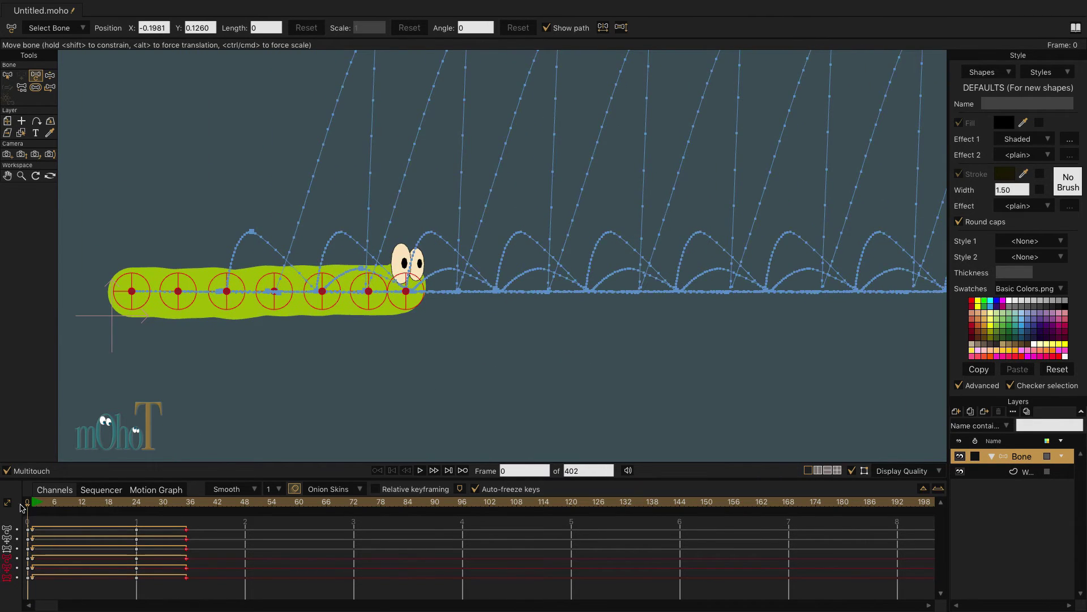
On the Worm layer at frame 23, squash both eyes shorter and wider into round shapes
drag(21, 508, 132, 516)
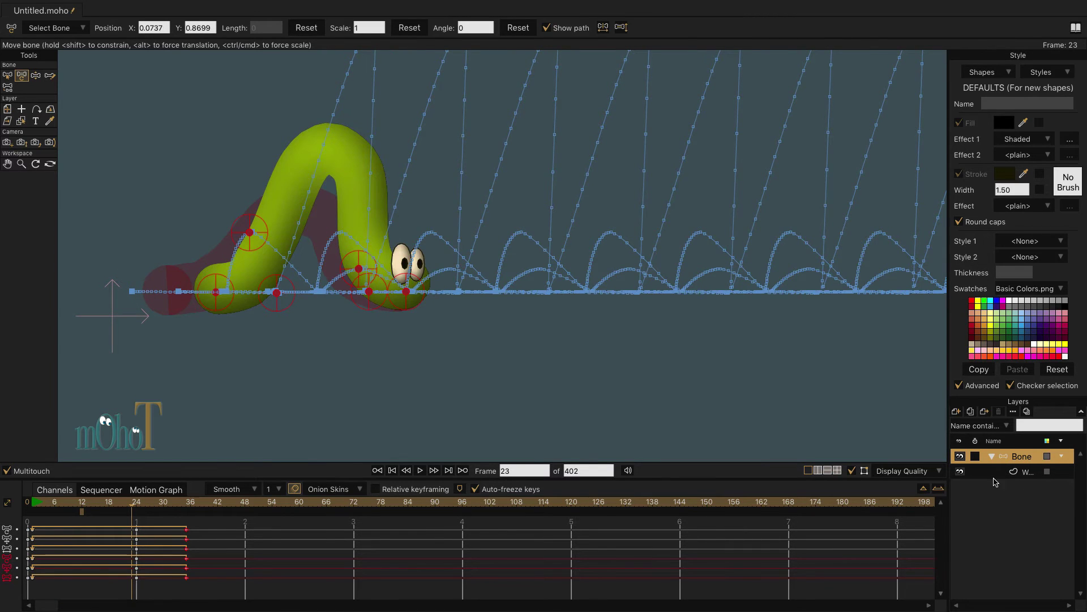
click(1026, 472)
scroll(381, 256, up, 5)
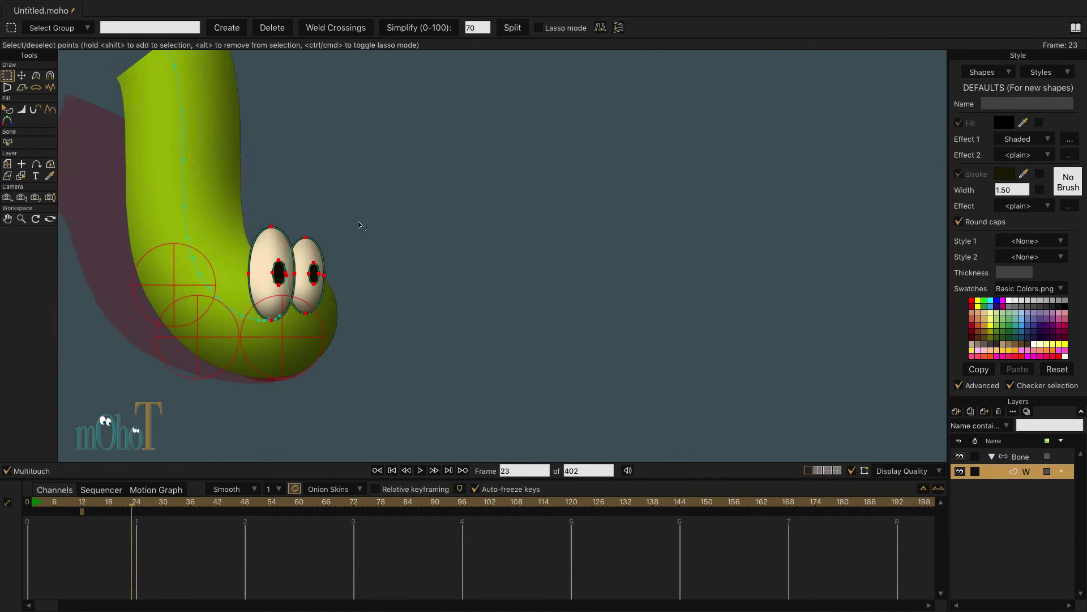
drag(359, 223, 618, 247)
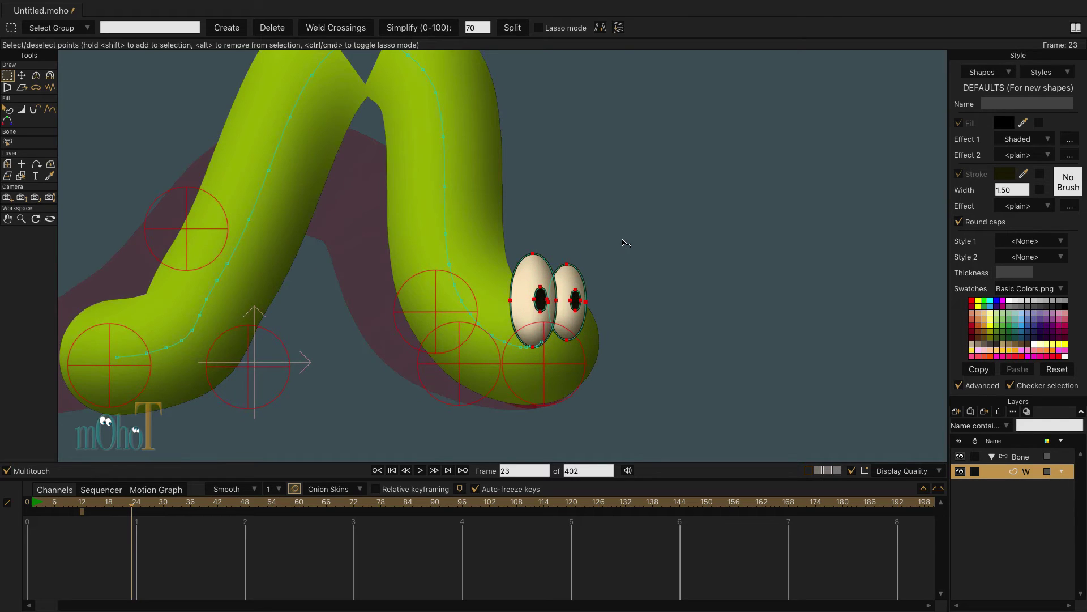
key(t)
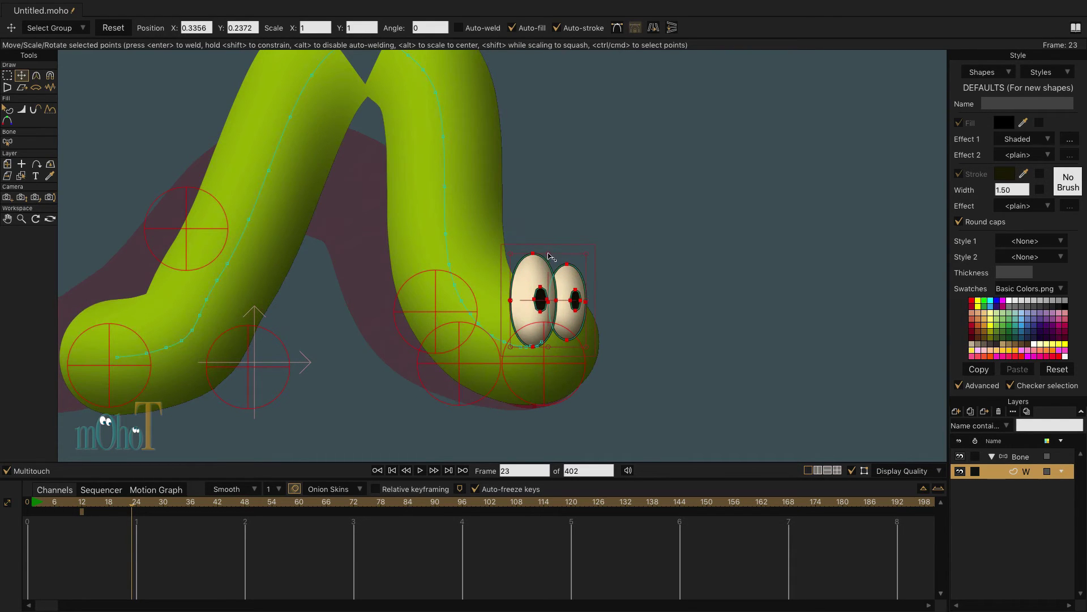
drag(548, 256, 605, 318)
key(g)
click(648, 313)
Move both pupils forward to the front edges of their eyes at frame 23
key(t)
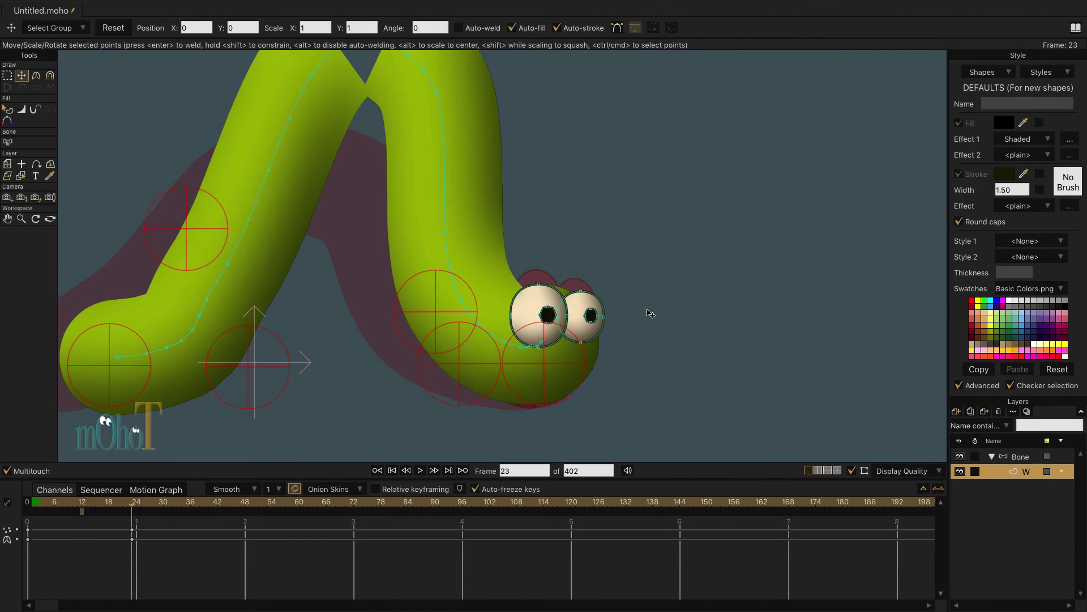
click(591, 317)
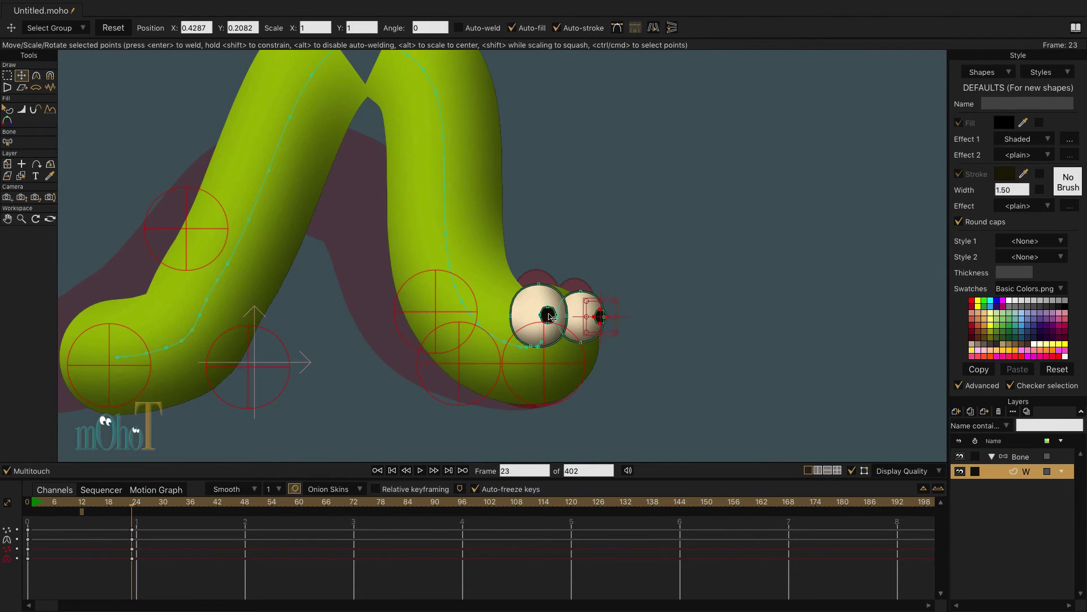
drag(549, 319, 563, 316)
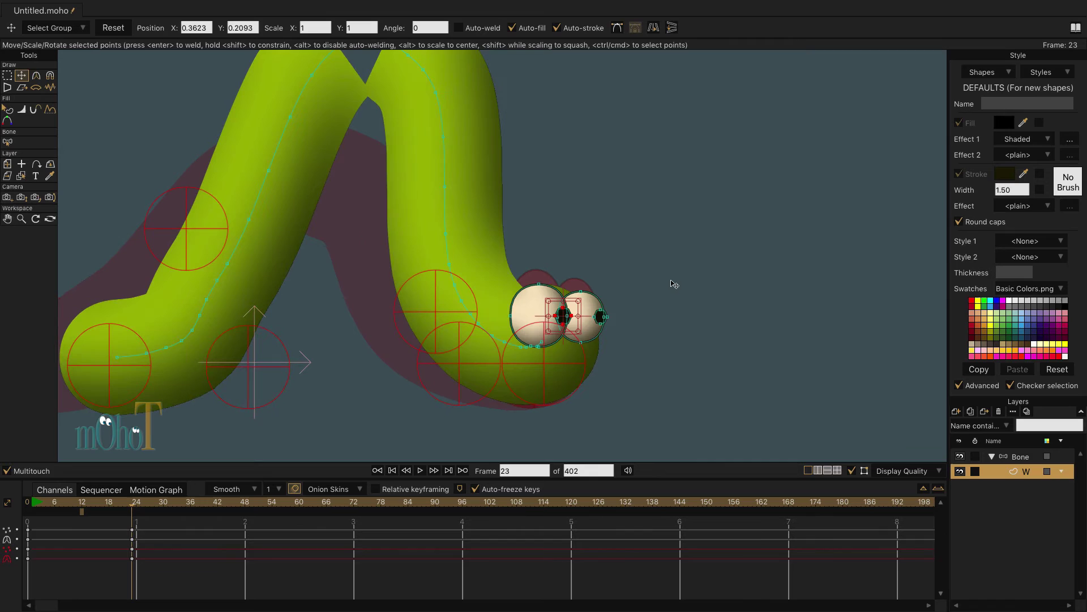
Select all points of both eyes and pupils, and hide the curves and onion skins
key(g)
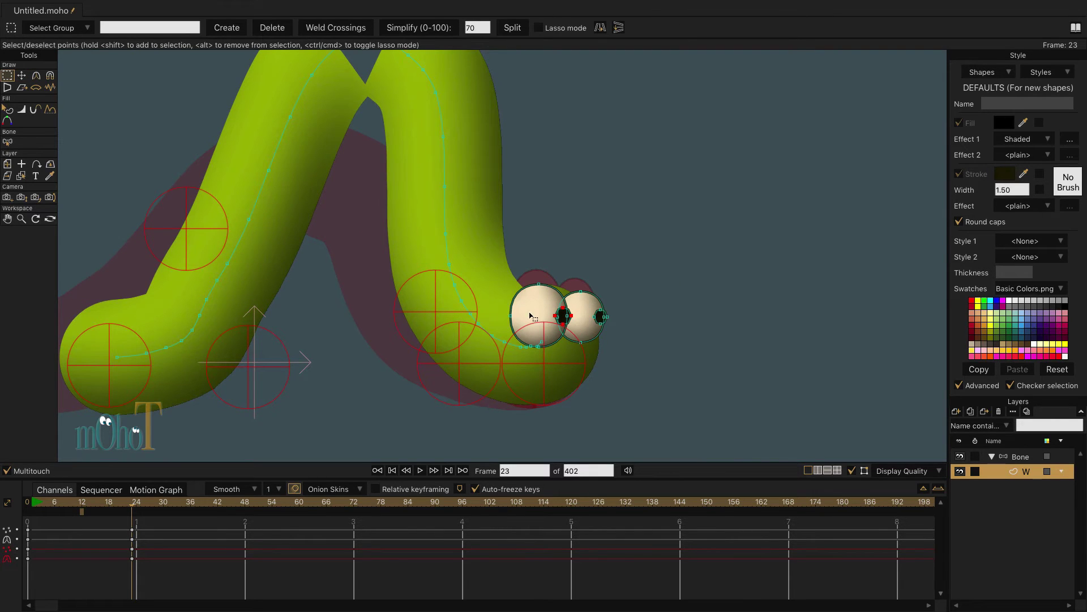
key(t)
key(ctrl+a)
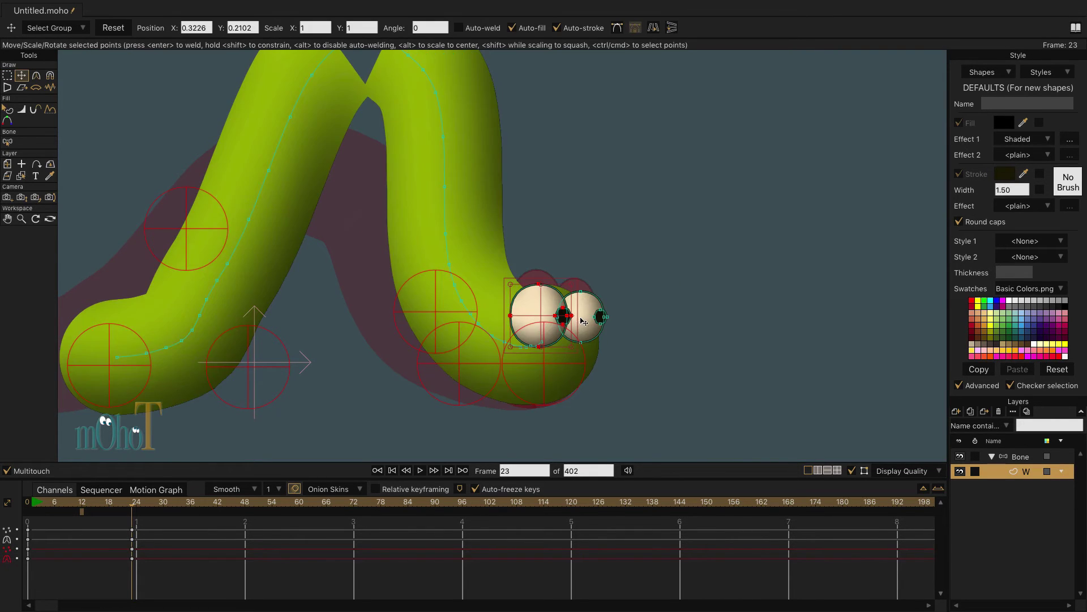
drag(586, 314, 594, 315)
key(g)
scroll(712, 250, down, 3)
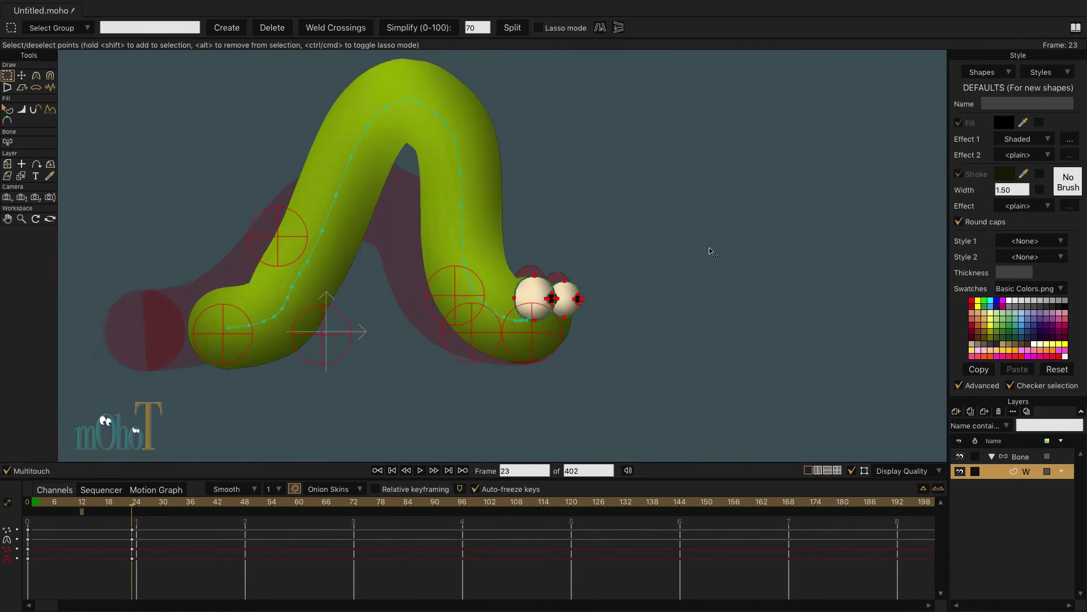
click(850, 472)
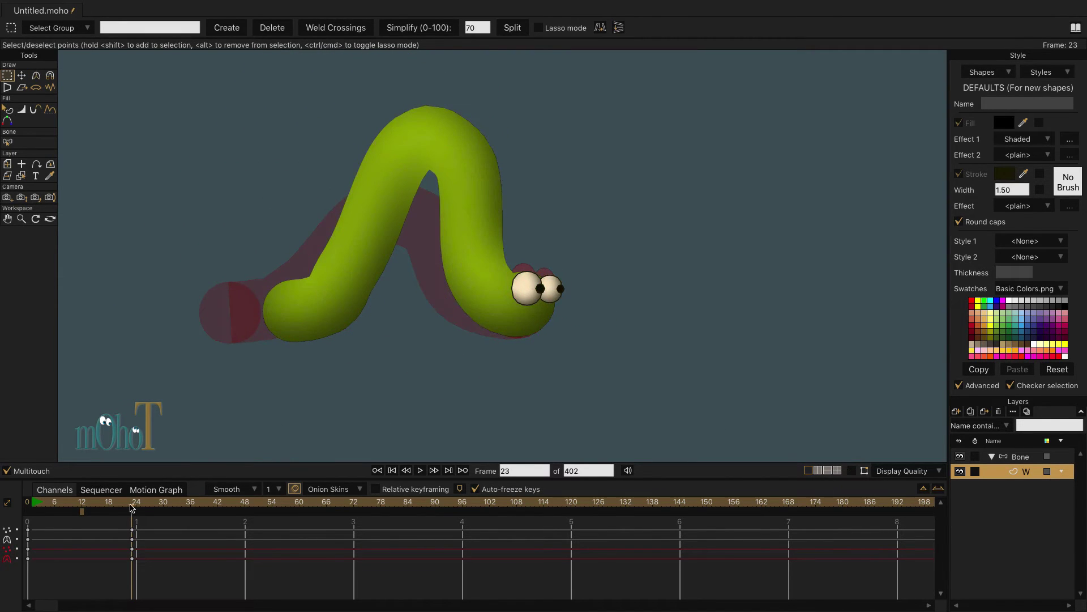
click(295, 488)
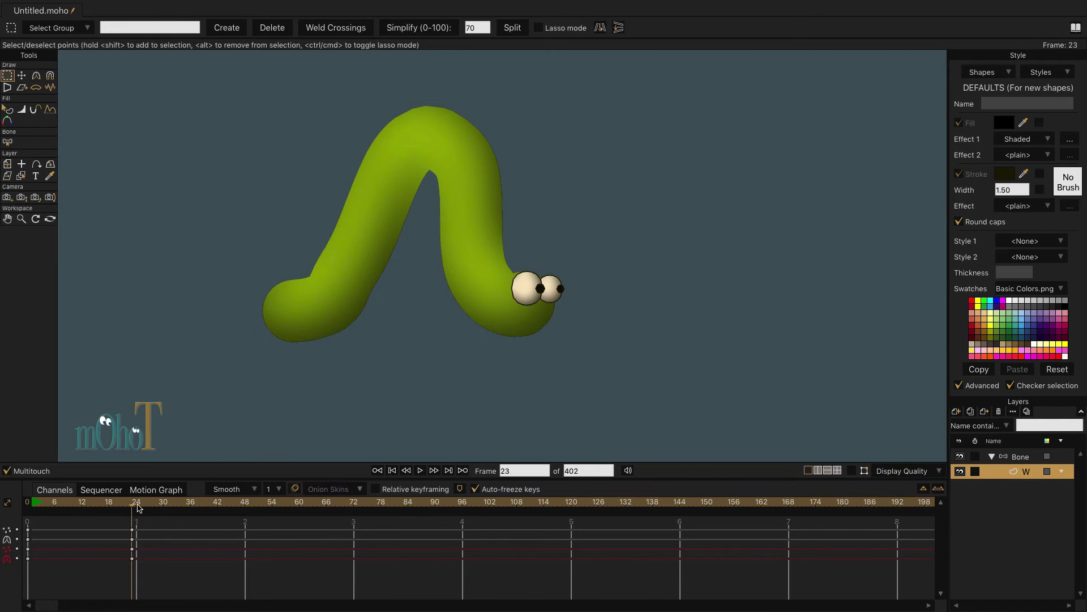
Copy the Worm layer's frame 0 keys to frame 36 and its frame 23 keys to frame 47
drag(135, 504, 190, 510)
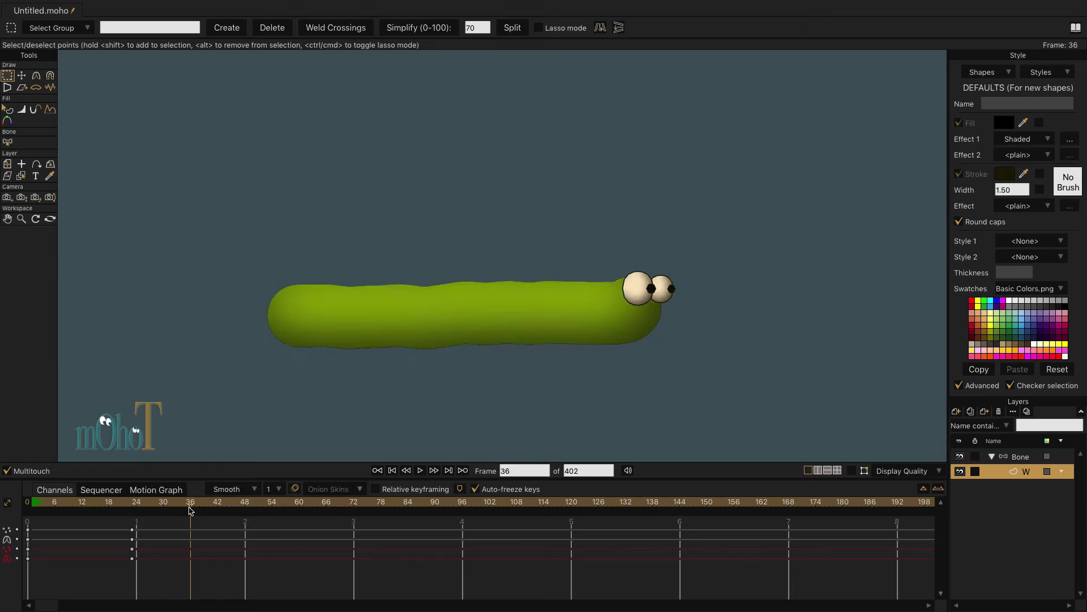
drag(38, 519, 26, 572)
key(ctrl+v)
drag(194, 510, 242, 533)
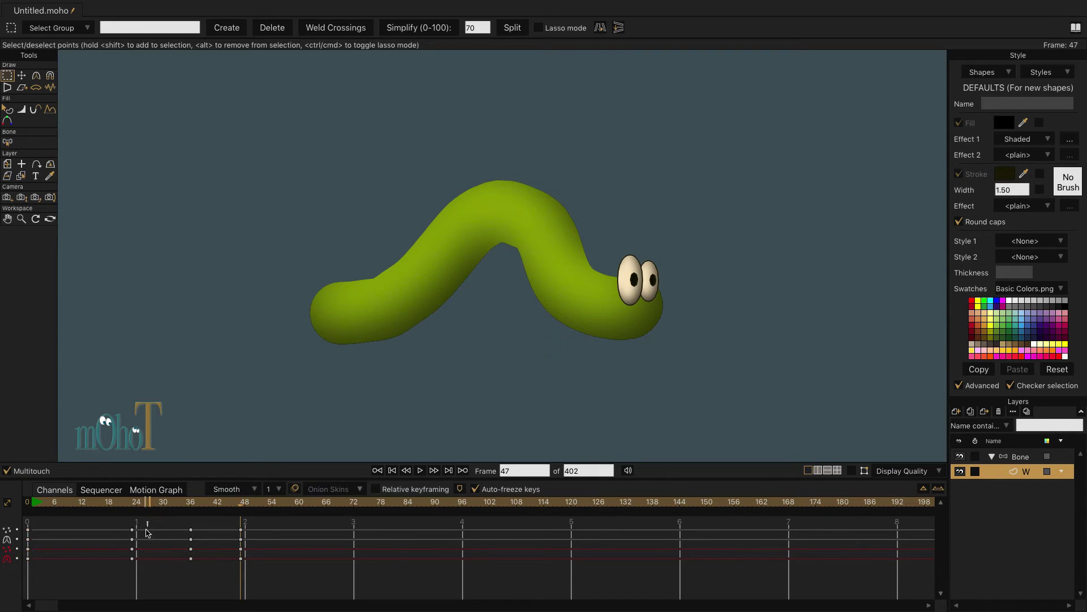
drag(151, 520, 129, 570)
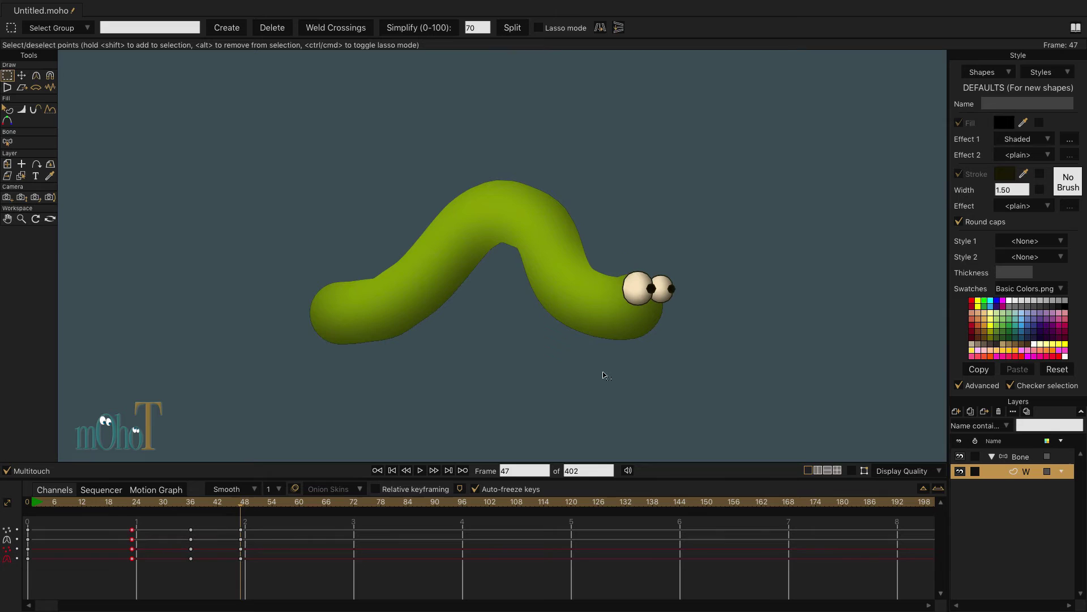
Show the curves and squash both eyes vertically into flat shapes low on the head at frame 47
scroll(726, 313, up, 6)
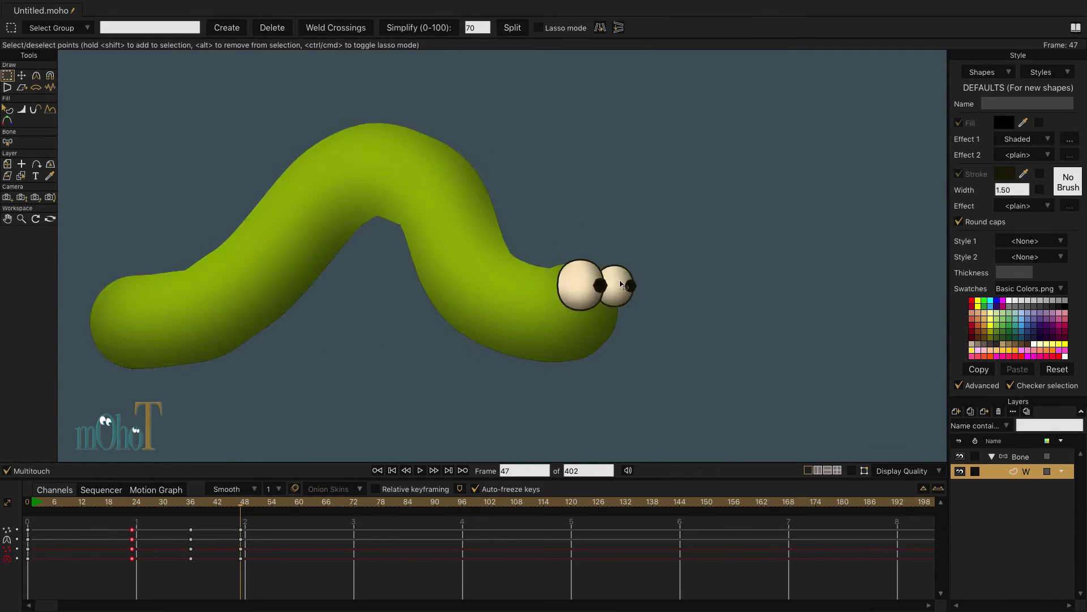
click(851, 471)
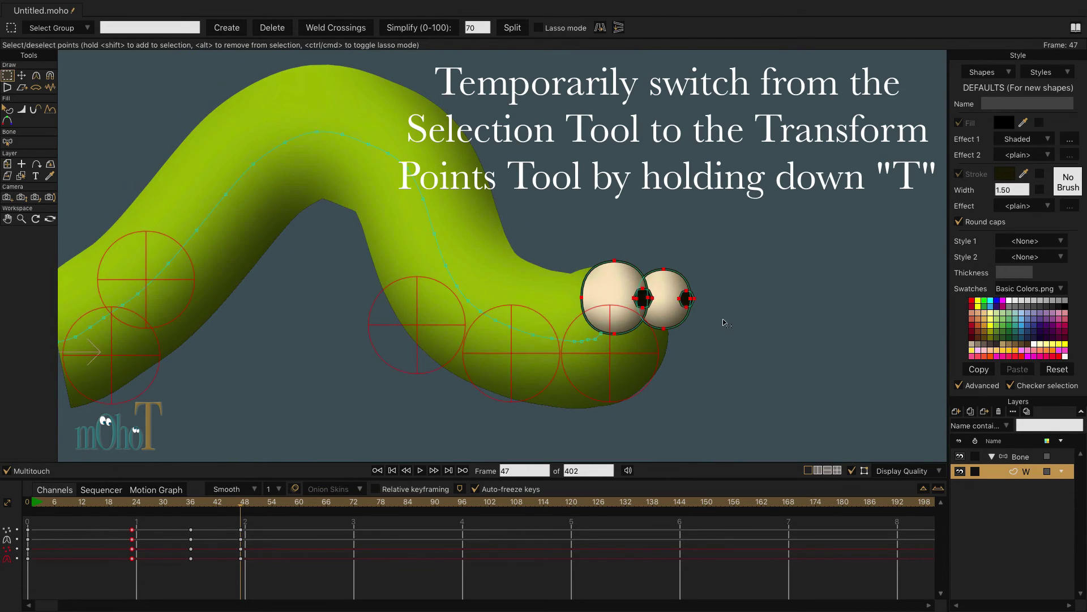
key(t)
mouse_move(624, 287)
mouse_down()
mouse_move(603, 288)
mouse_move(611, 269)
mouse_move(588, 331)
mouse_up()
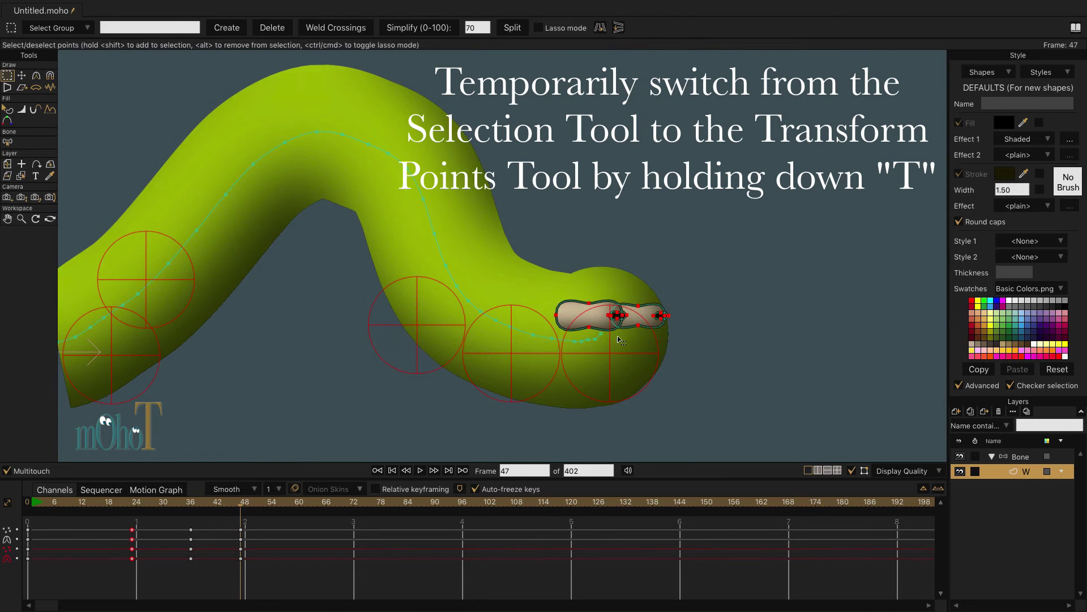
Lower the upper middle points of both flattened eyes to pinch them nearly shut
scroll(629, 325, up, 3)
key(t)
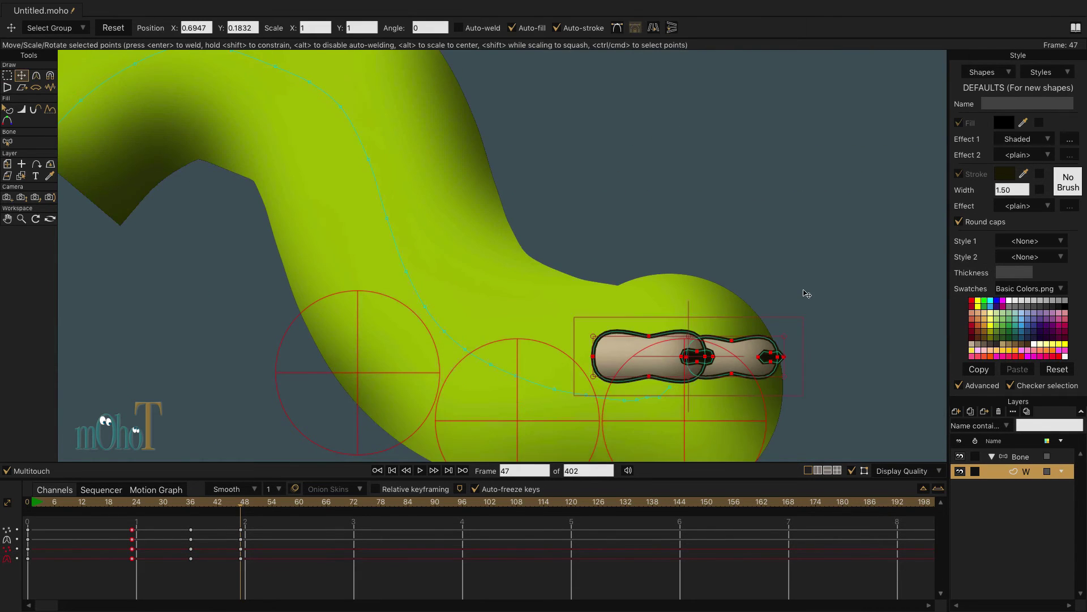
click(804, 291)
drag(732, 340, 732, 361)
mouse_move(649, 337)
mouse_down()
mouse_move(650, 362)
mouse_move(697, 358)
mouse_move(651, 355)
mouse_up()
Move the near eye's pupil to the pinched middle of that eye
click(700, 359)
click(638, 219)
click(652, 354)
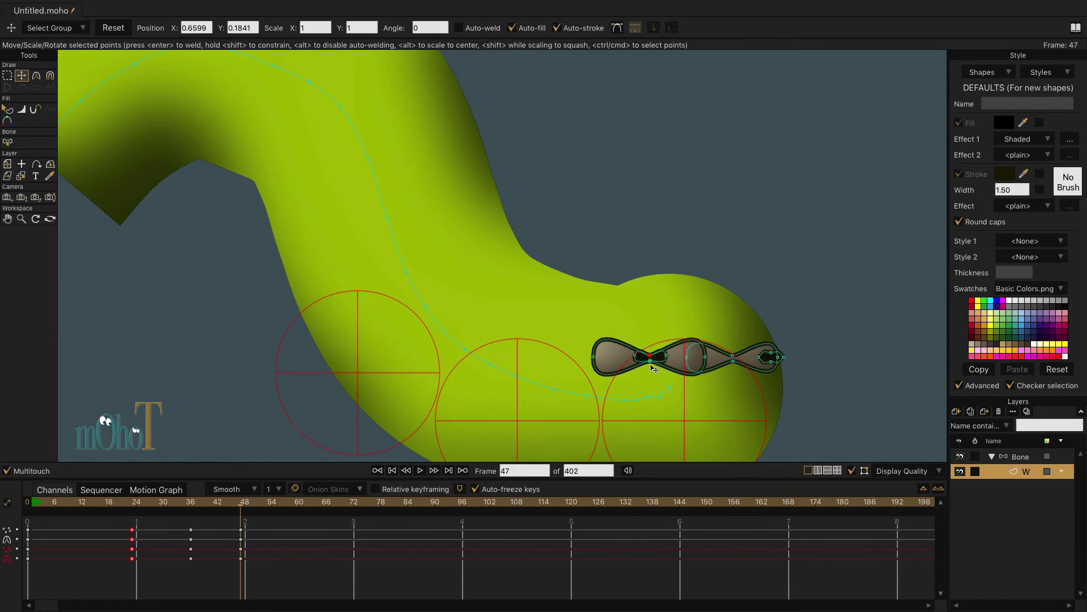
click(651, 359)
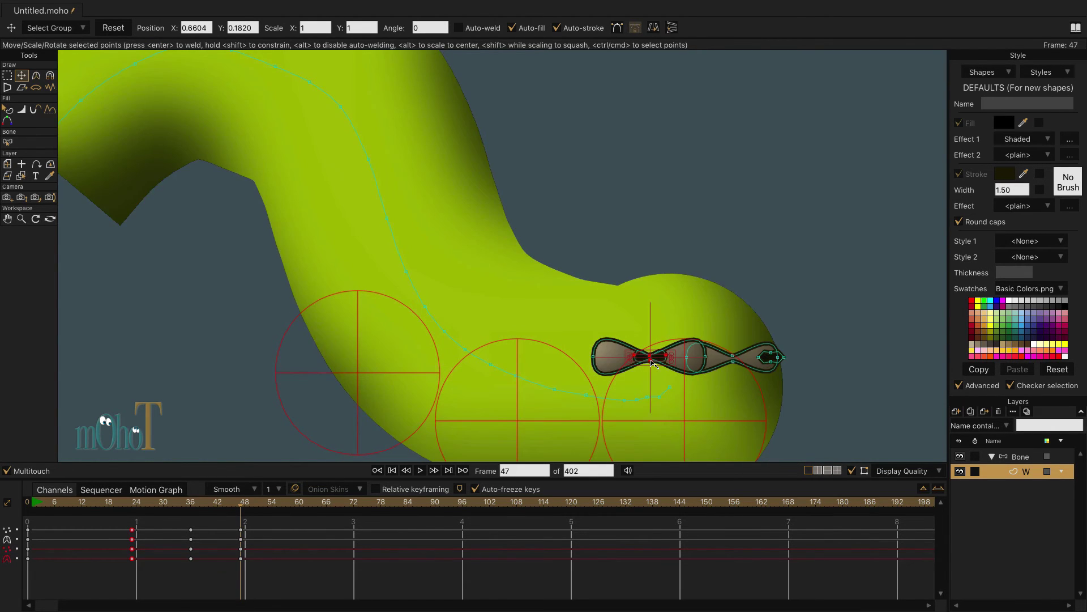
click(879, 271)
click(651, 362)
Reduce the curvature of the near eye's and its pupil's end points and the far eye's rear point to form thin lines
key(g)
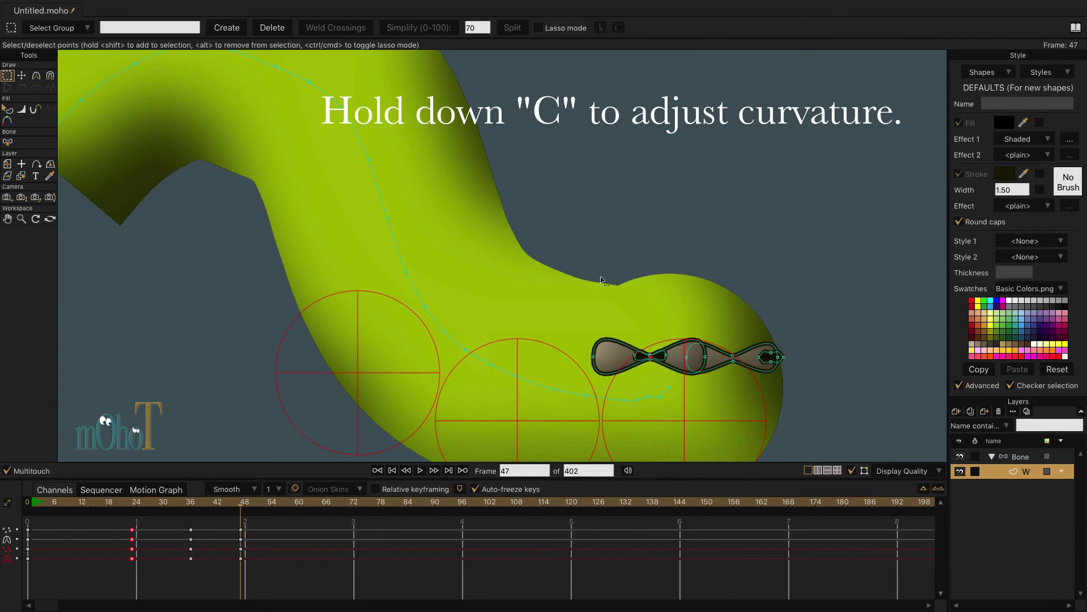
key(c)
drag(596, 361, 321, 352)
drag(706, 361, 567, 360)
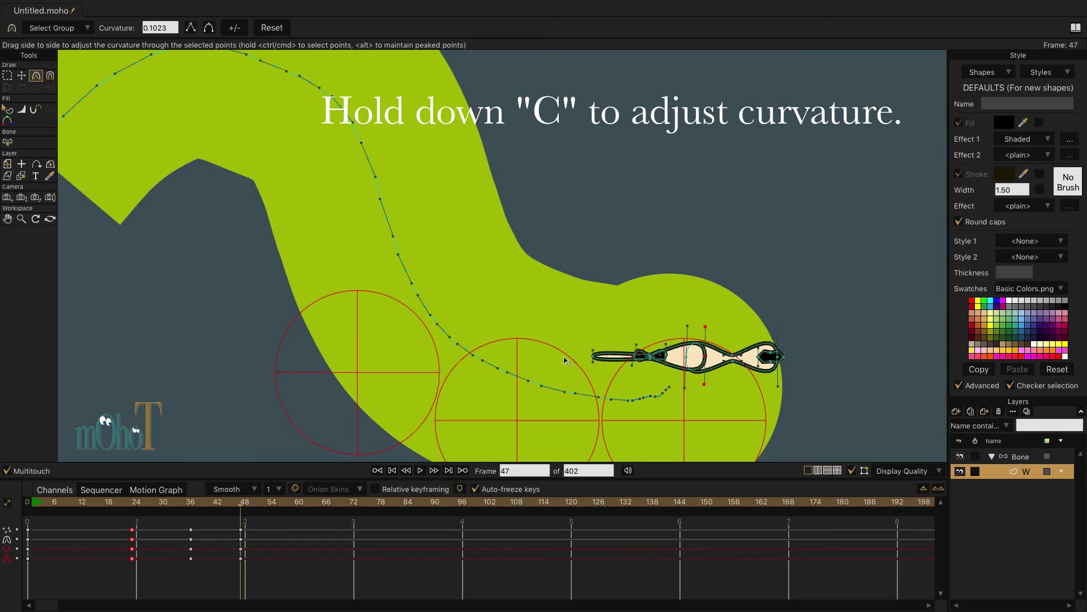
drag(223, 361, 220, 360)
drag(636, 362, 299, 359)
drag(690, 358, 190, 359)
Move the far eye's pupil to the pinched middle of that eye
key(g)
click(768, 357)
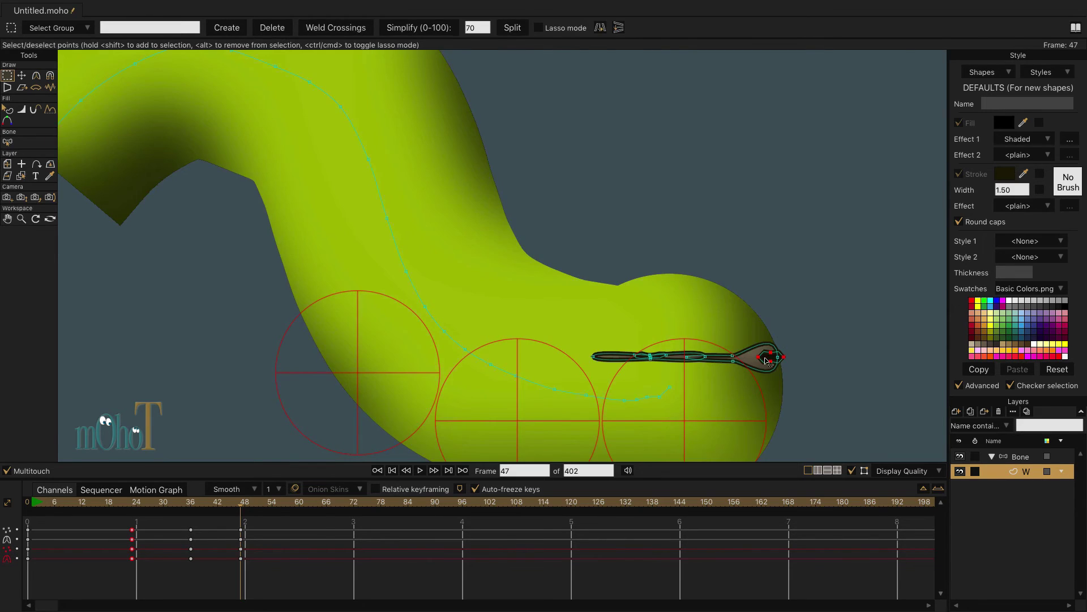
key(t)
drag(767, 359, 731, 362)
key(g)
click(734, 352)
key(t)
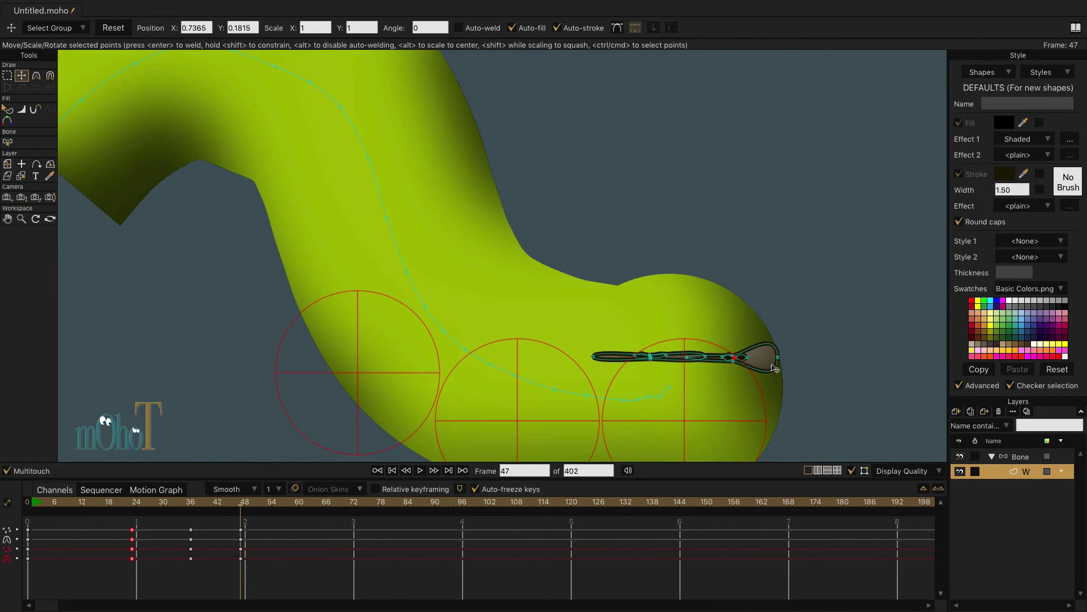
Reduce the curvature of the far eye's front point to close that eye into a thin line
key(g)
click(778, 358)
key(c)
drag(815, 354, 703, 362)
key(g)
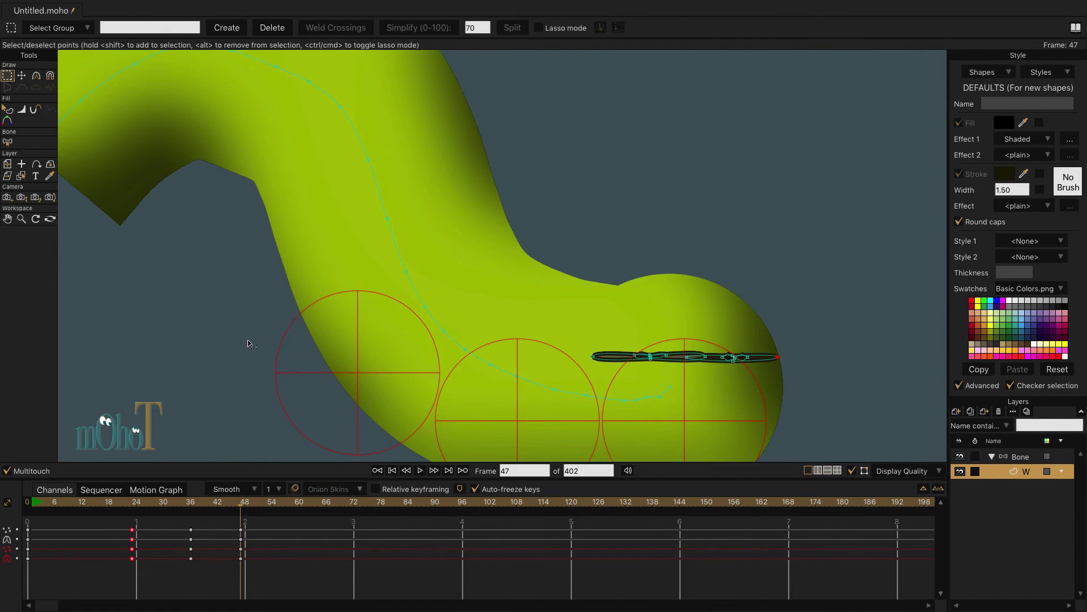
Copy the open-eye keys from frame 36 to frames 44 and 52 around the blink
mouse_move(242, 507)
mouse_down()
mouse_move(131, 510)
mouse_move(243, 525)
mouse_move(195, 554)
mouse_move(184, 578)
mouse_up()
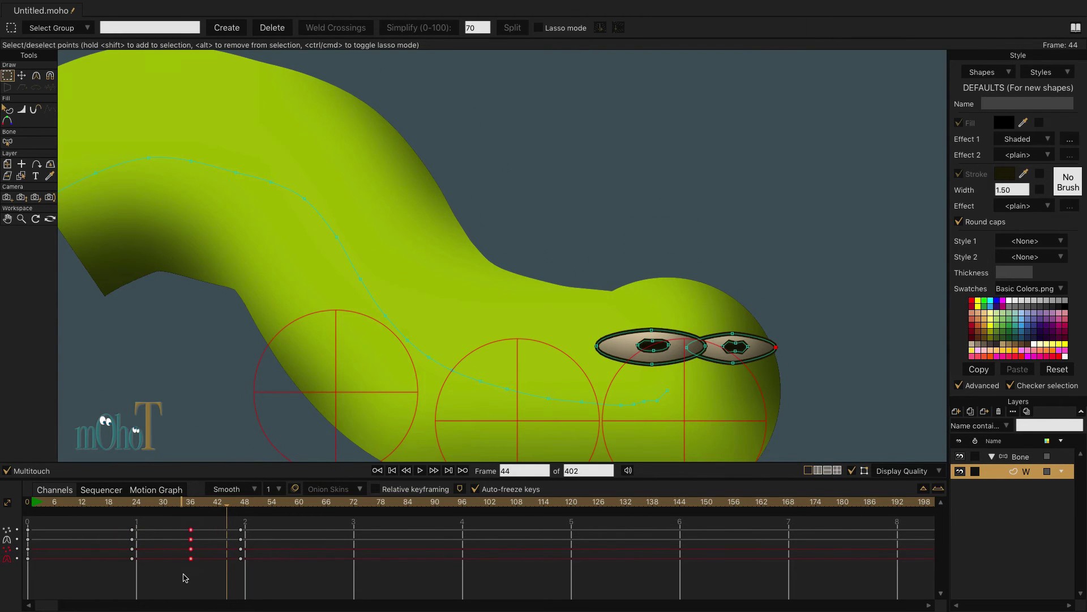
key(ctrl+v)
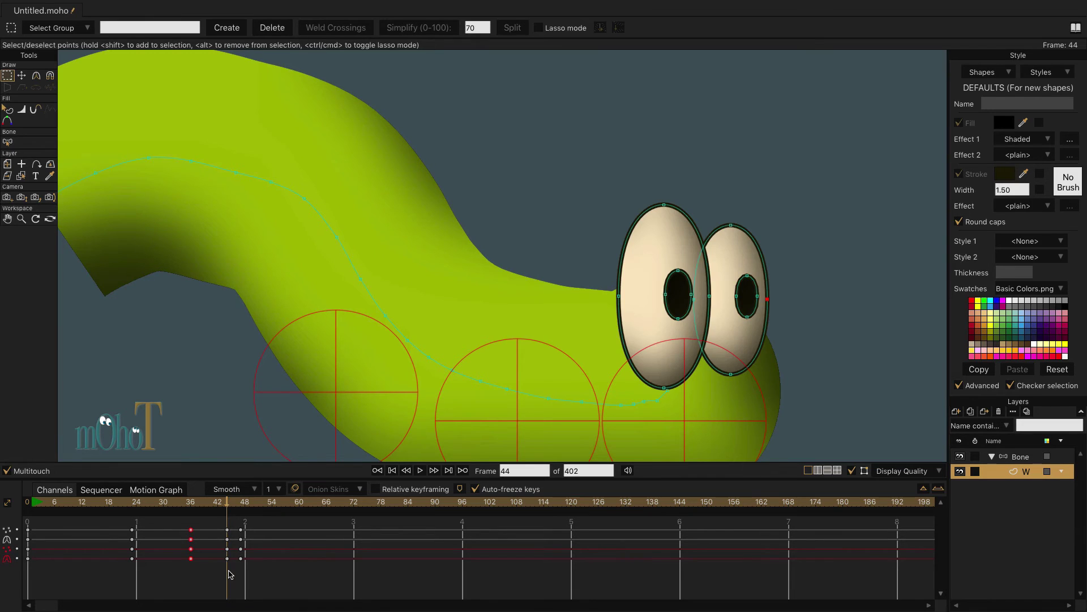
mouse_move(225, 508)
mouse_down()
mouse_move(153, 513)
mouse_move(264, 536)
mouse_move(253, 507)
mouse_move(53, 514)
mouse_move(316, 528)
mouse_up()
key(ctrl+v)
Hide the curves and copy the round-eye keys from frame 23 to frame 62
click(853, 471)
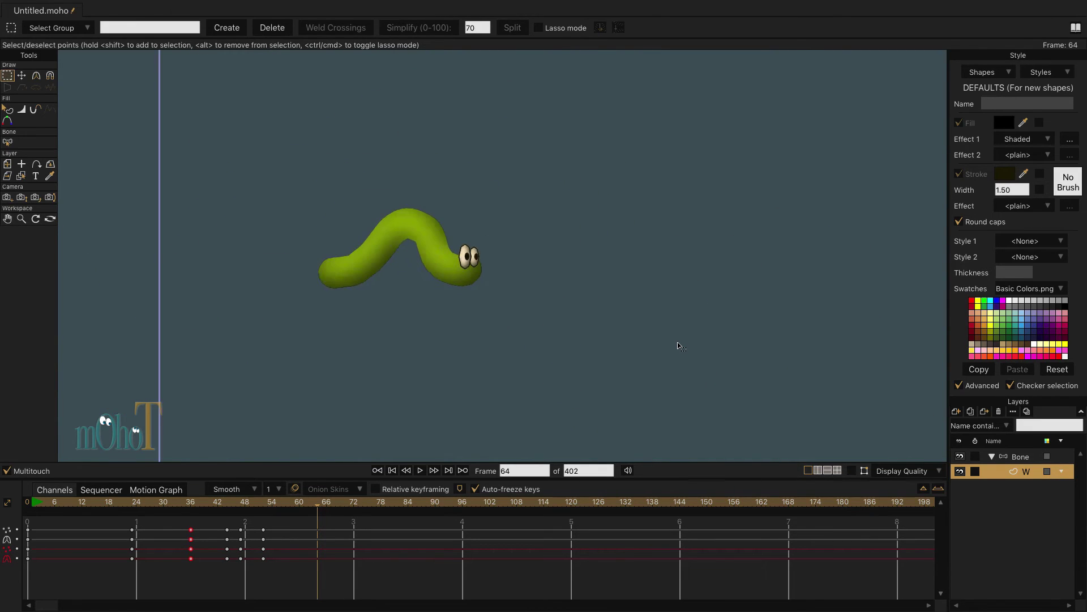
drag(317, 510, 310, 535)
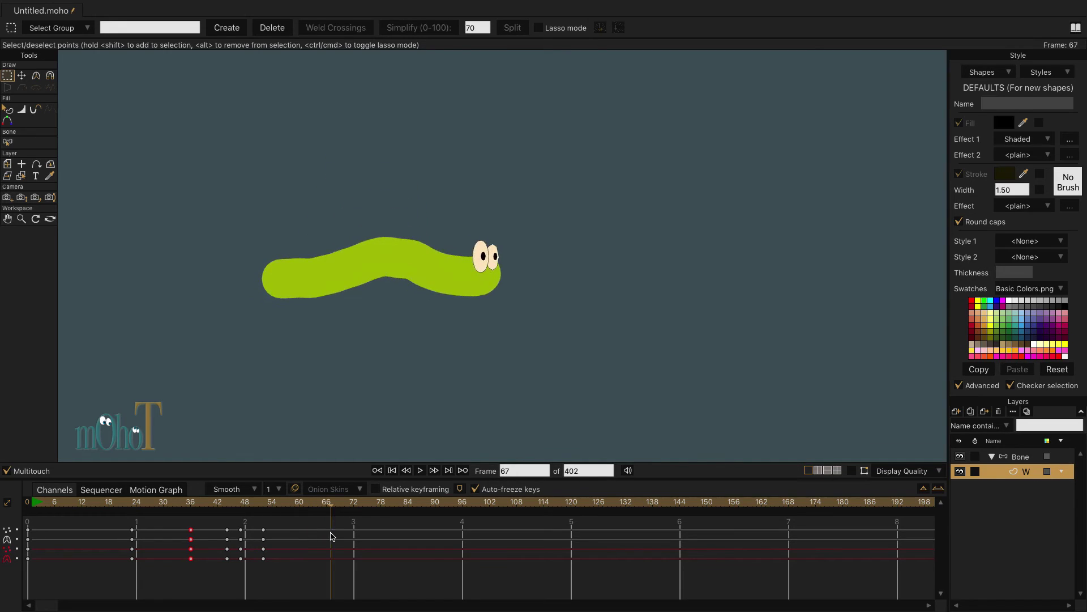
drag(146, 518, 116, 575)
key(ctrl+v)
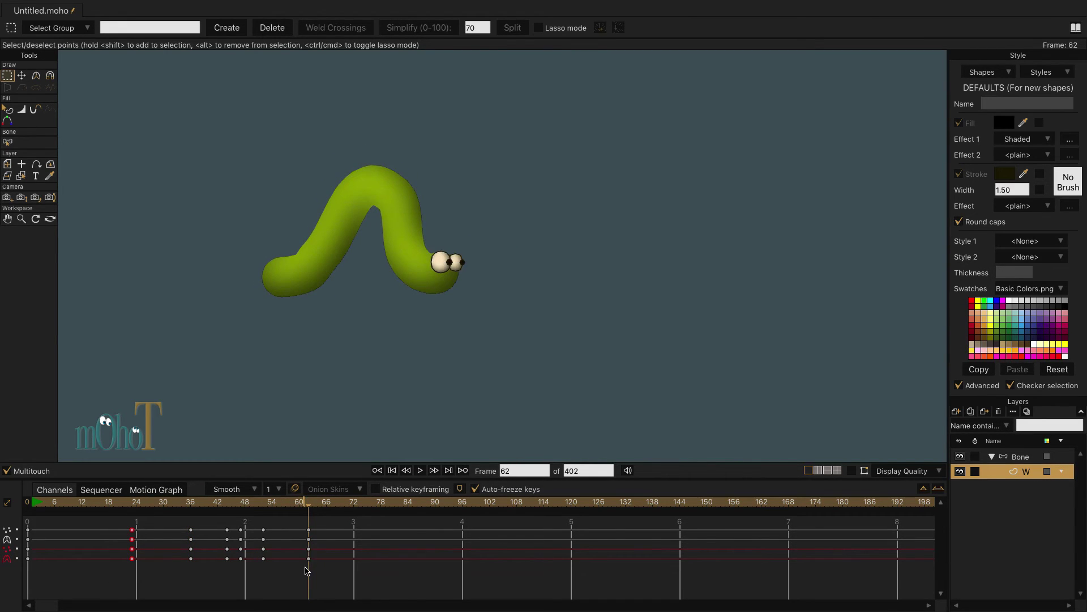
Copy the tall open-eye keys from frame 36 to frame 71
mouse_move(308, 507)
mouse_down()
mouse_move(231, 530)
mouse_move(73, 530)
mouse_move(162, 523)
mouse_move(368, 537)
mouse_move(262, 542)
mouse_move(350, 542)
mouse_up()
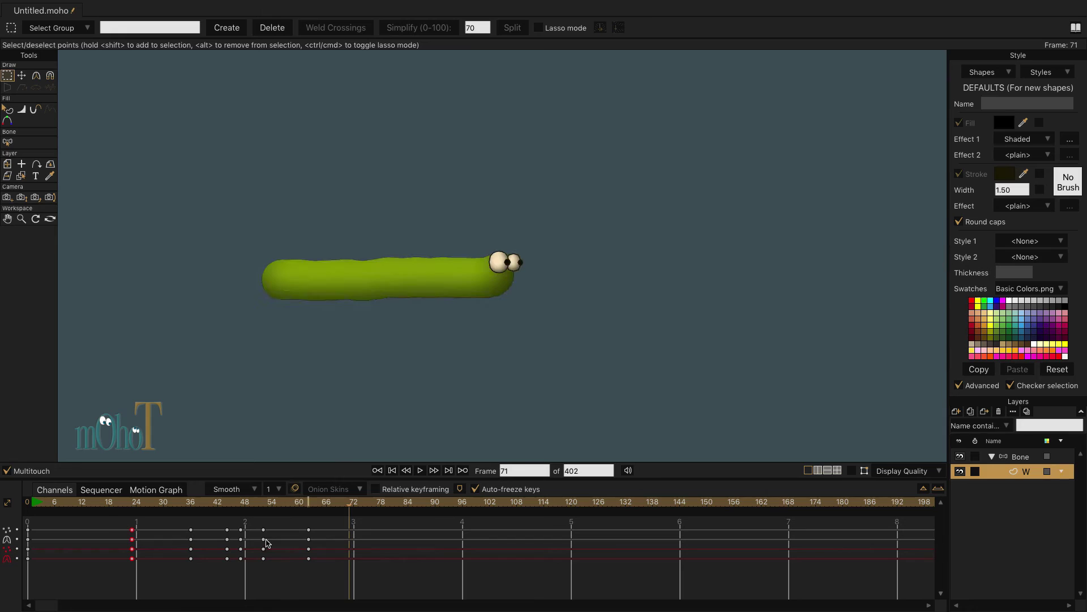
drag(182, 543, 194, 569)
key(ctrl+c)
key(ctrl+v)
Copy the round-eye keys from frame 23 to frames 89 and 106
mouse_move(348, 509)
mouse_down()
mouse_move(282, 510)
mouse_move(431, 514)
mouse_up()
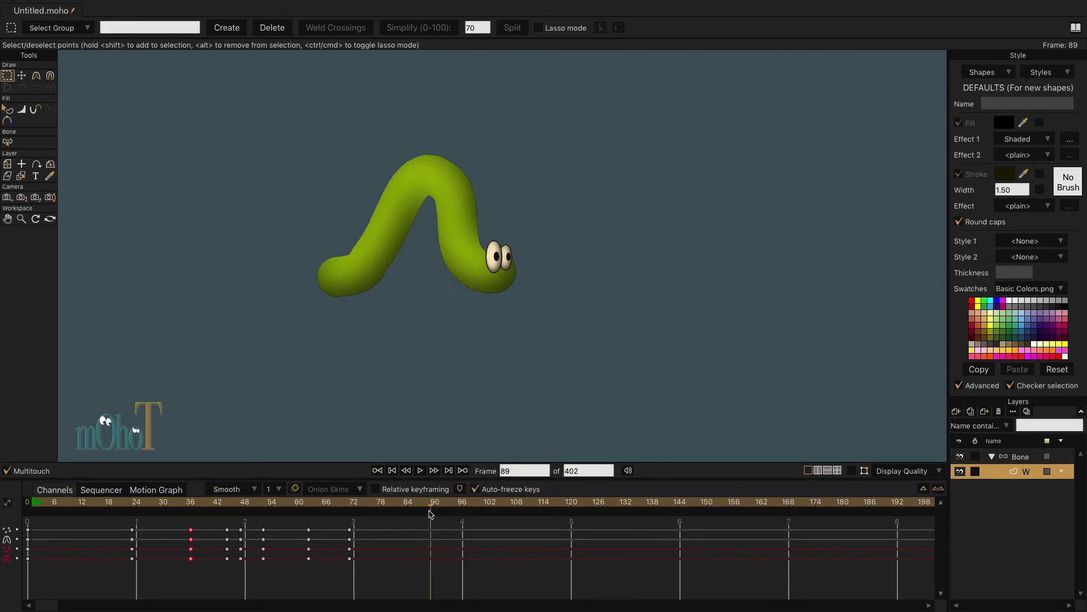
drag(109, 521, 138, 574)
key(ctrl+v)
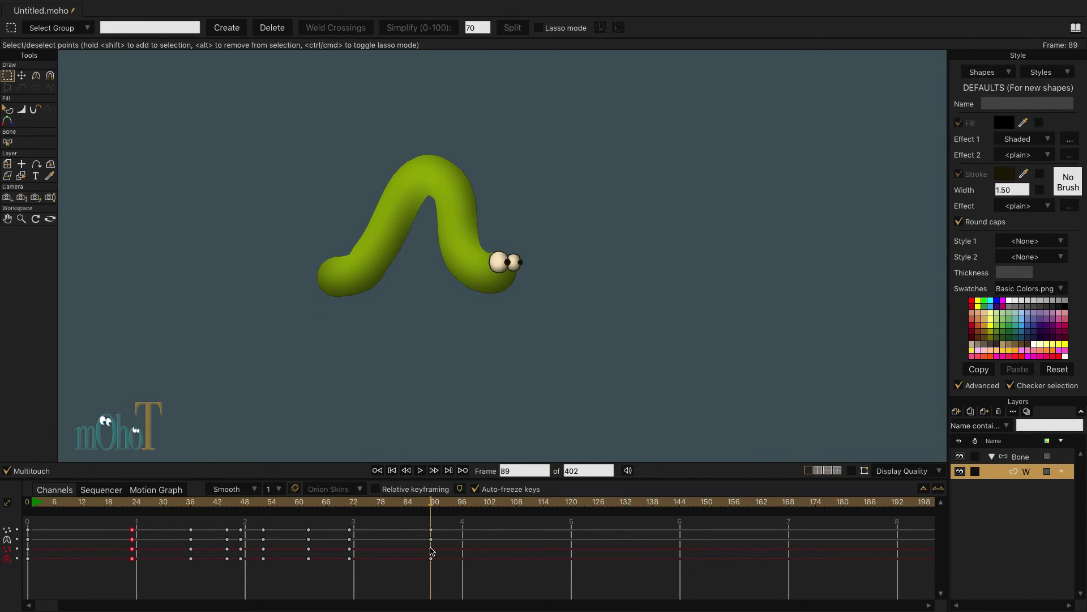
drag(435, 507, 507, 508)
drag(178, 518, 199, 569)
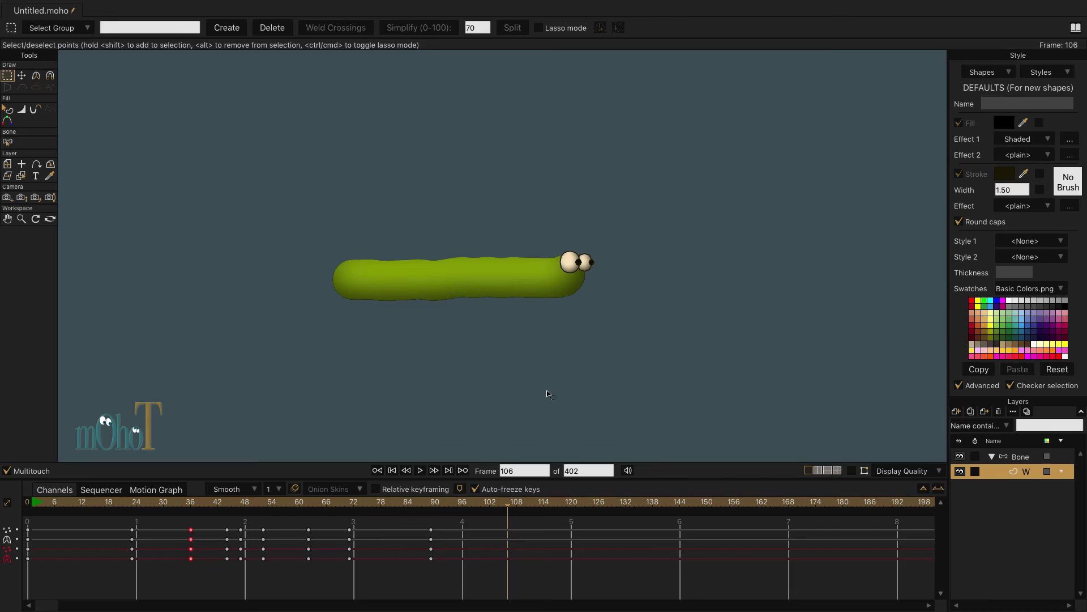
drag(118, 524, 143, 571)
At frame 108, move both eyes up and back on the worm's head so they sit side by side
scroll(589, 363, up, 5)
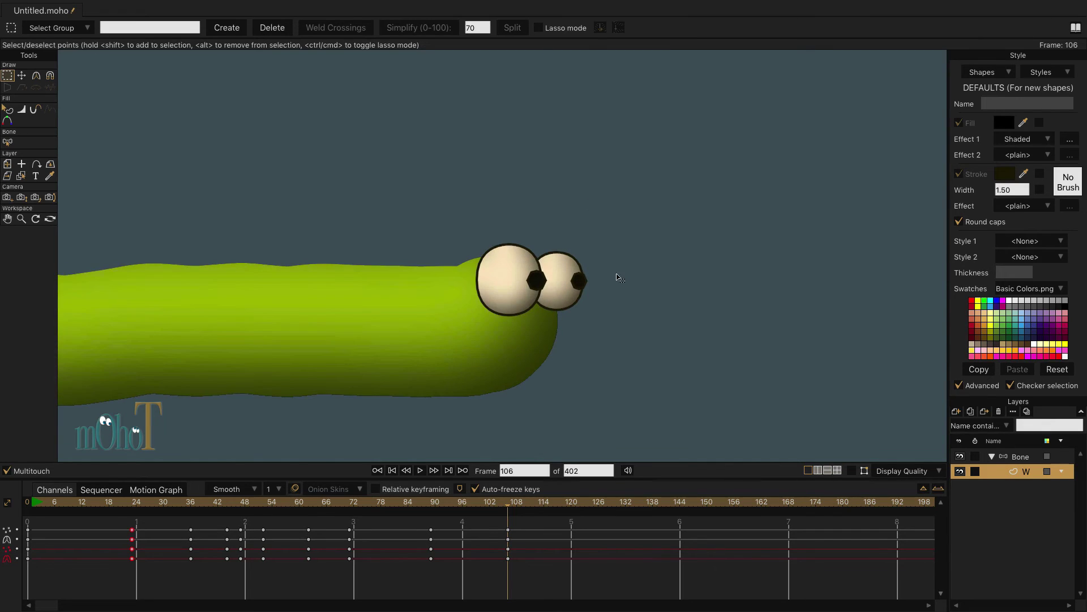
key(t)
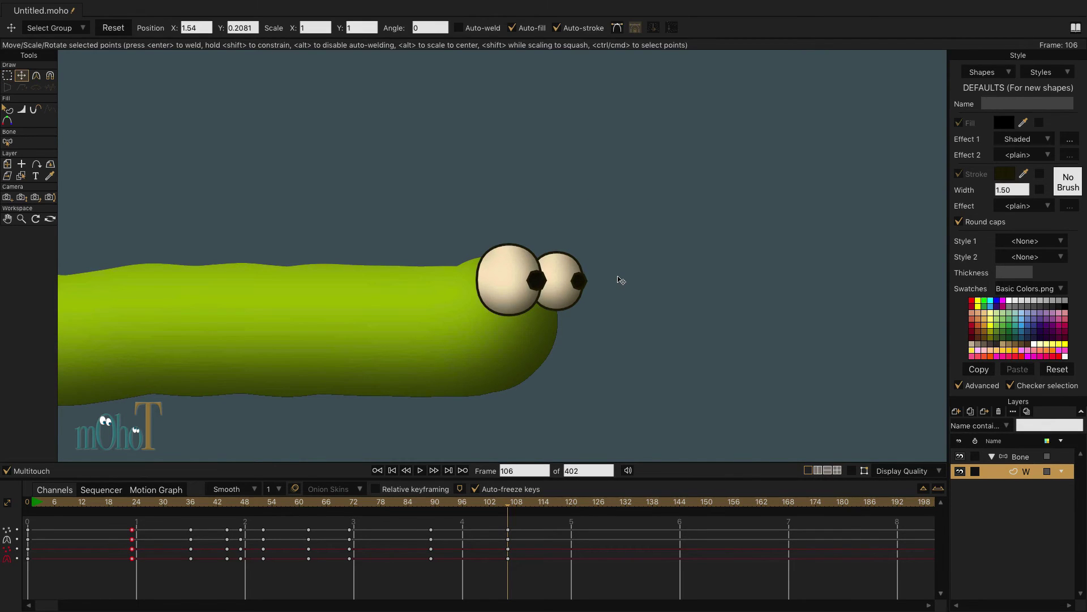
key(g)
key(ctrl+Right)
key(ctrl+Right)
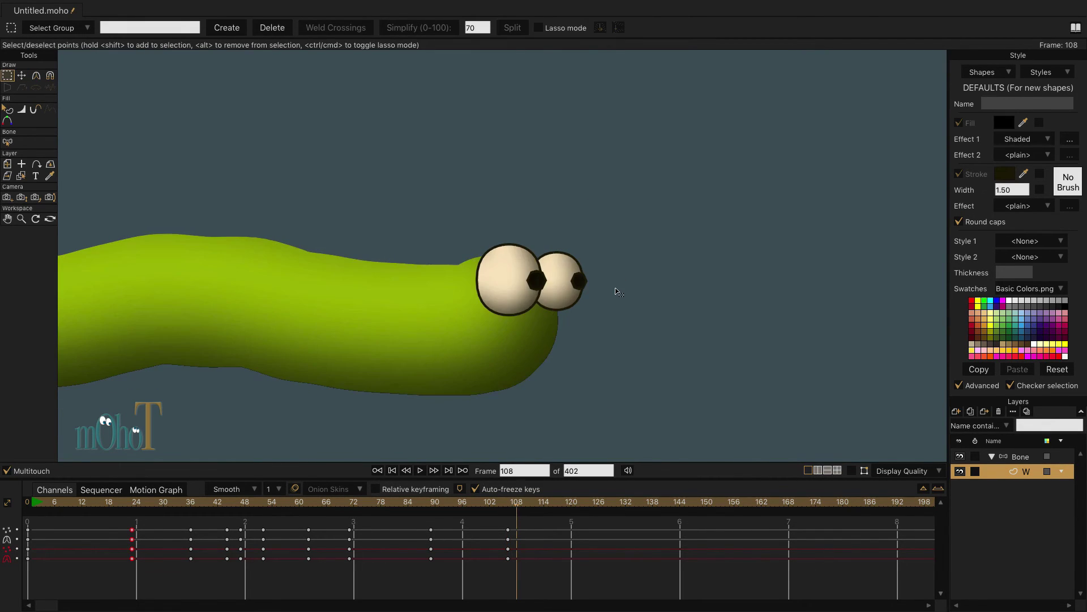
key(t)
drag(510, 283, 483, 266)
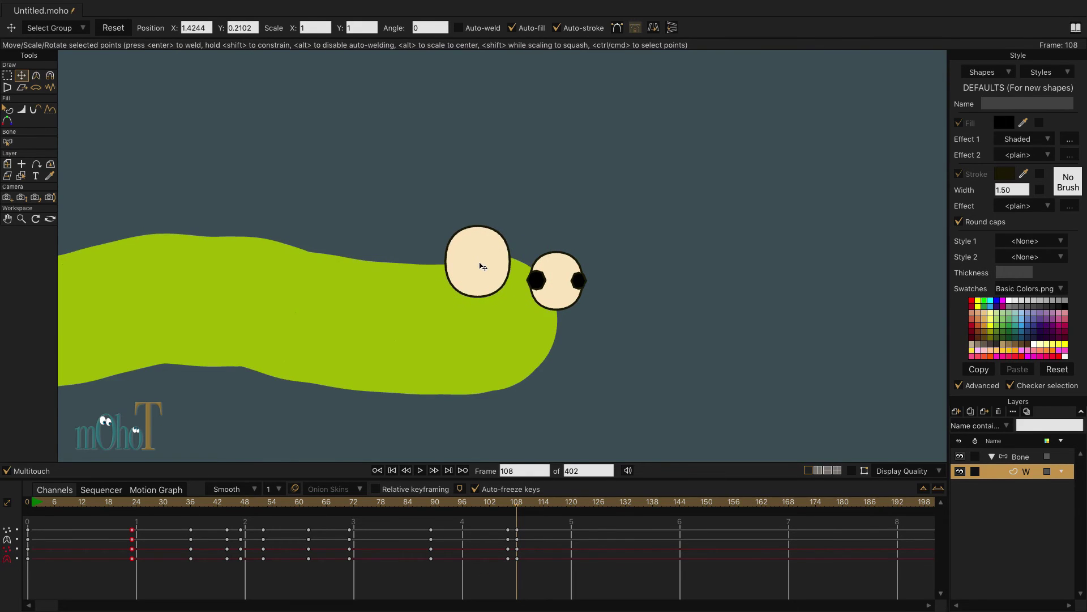
click(560, 292)
drag(560, 292, 526, 246)
Enlarge both eyes slightly at frame 108
click(483, 264)
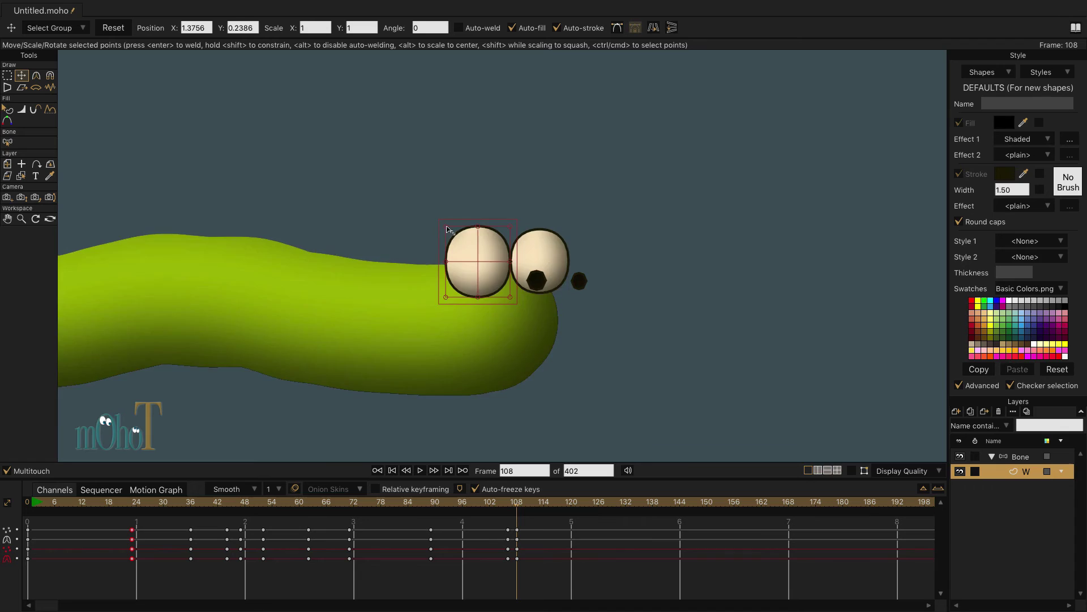
drag(448, 229, 441, 221)
click(523, 241)
drag(513, 229, 475, 256)
Move both pupils to the upper edge of their eyes at frame 108 so the worm looks up
click(541, 283)
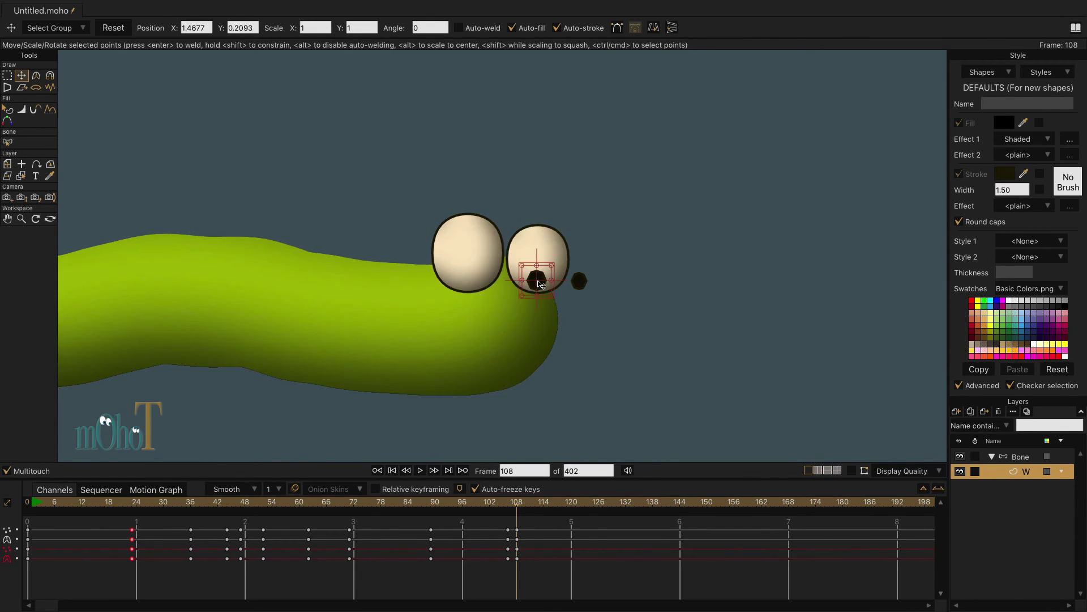
drag(539, 283, 470, 227)
click(583, 281)
mouse_move(585, 284)
mouse_down()
mouse_move(542, 238)
mouse_move(558, 218)
mouse_up()
click(472, 225)
drag(481, 211, 485, 208)
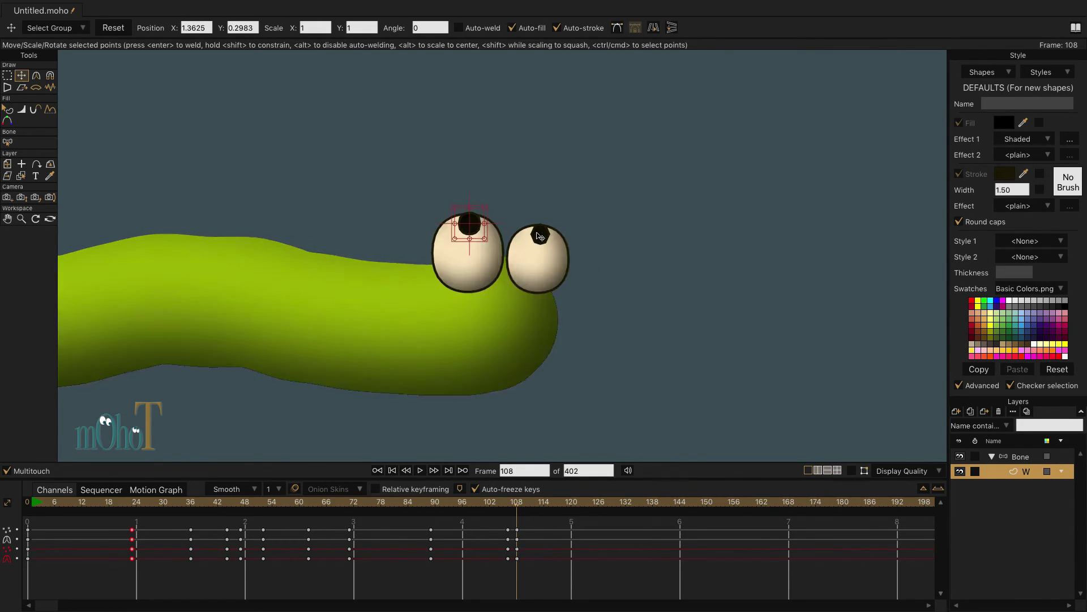
drag(556, 222, 557, 221)
At frame 116, shift both pupils to the upper rear edge of their eyes
key(g)
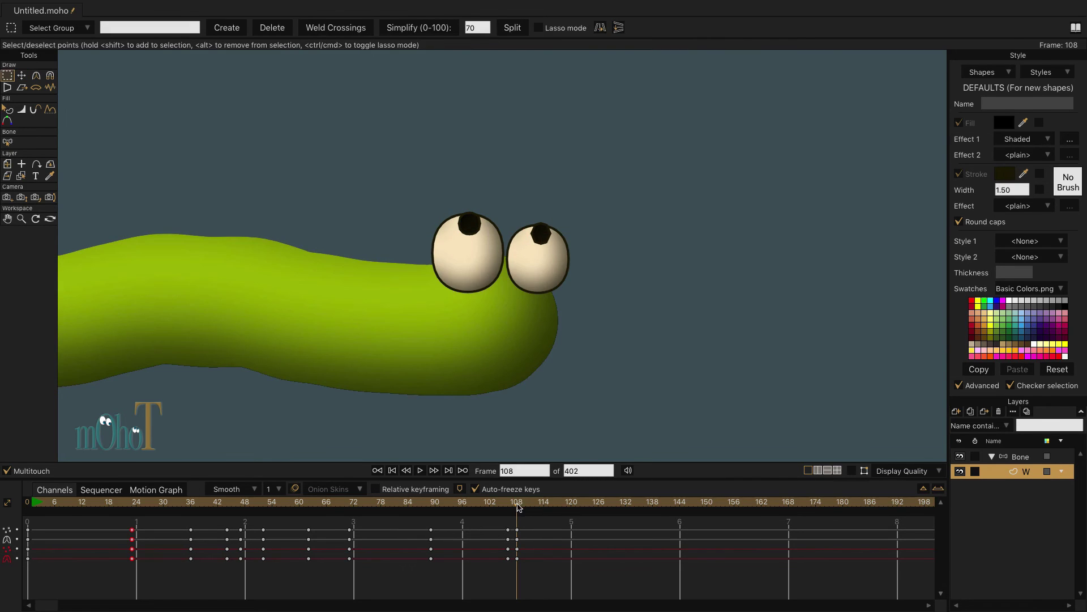
drag(519, 509, 552, 509)
key(t)
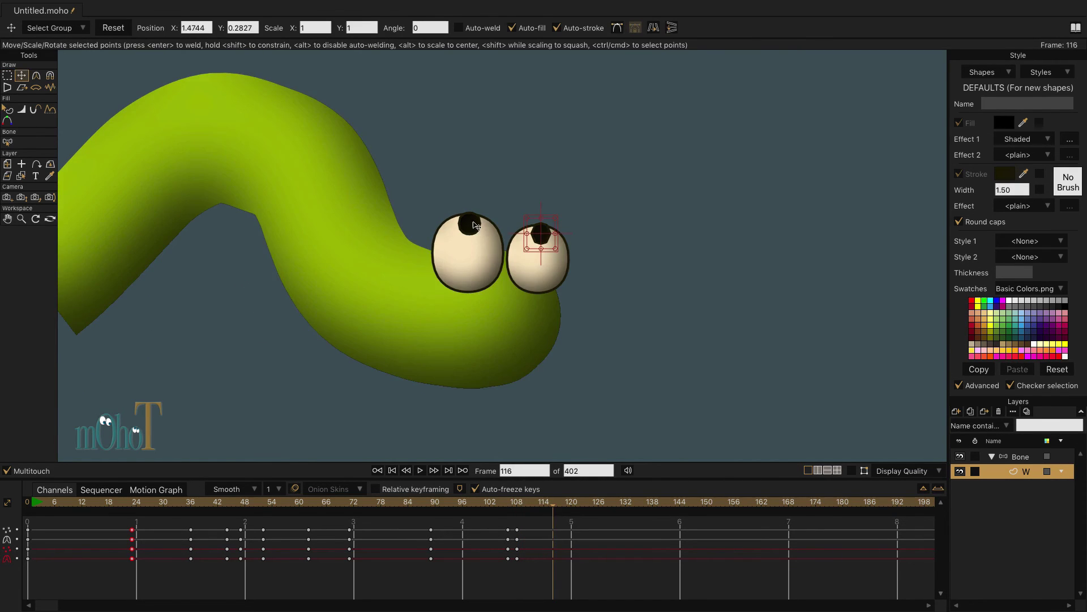
drag(539, 238, 449, 230)
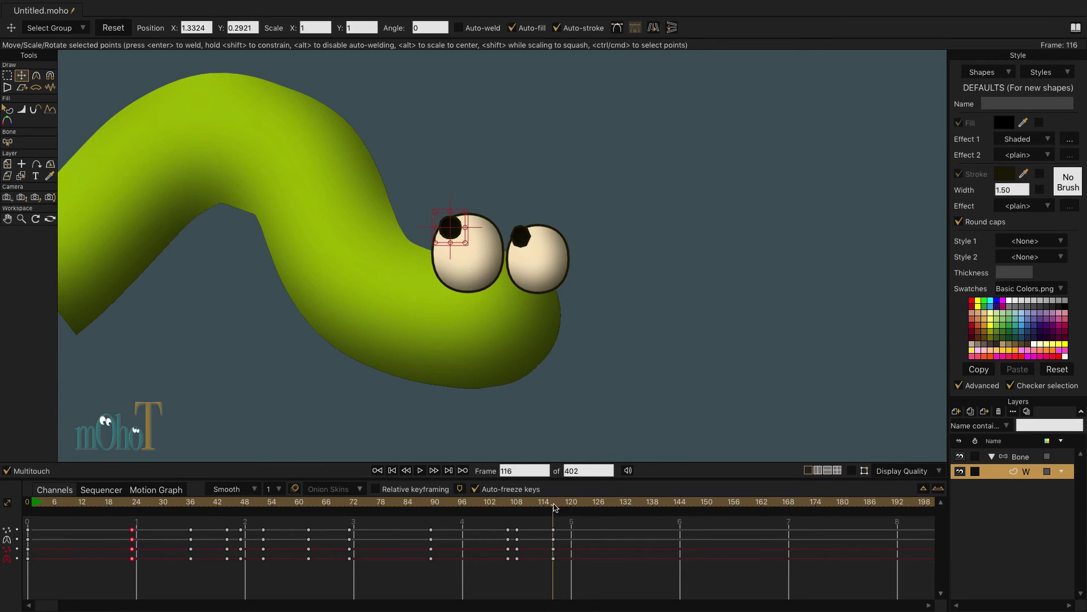
Shift both pupils forward along the eye tops at frame 126, and down to the front edges at frame 131
drag(553, 507, 598, 508)
drag(522, 239, 546, 244)
drag(598, 505, 620, 510)
drag(564, 242, 578, 258)
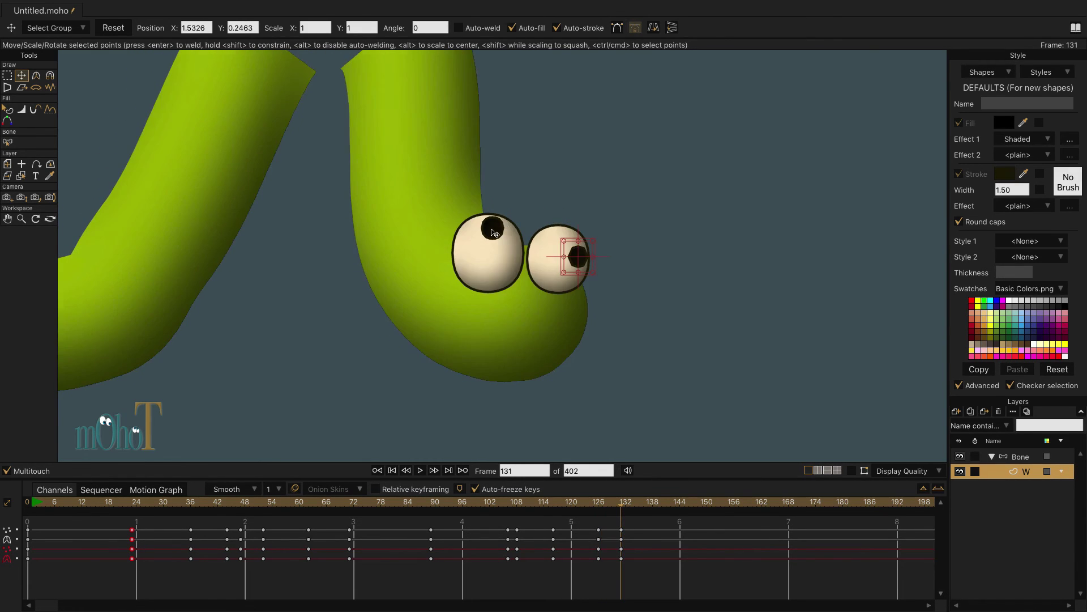
drag(494, 229, 512, 256)
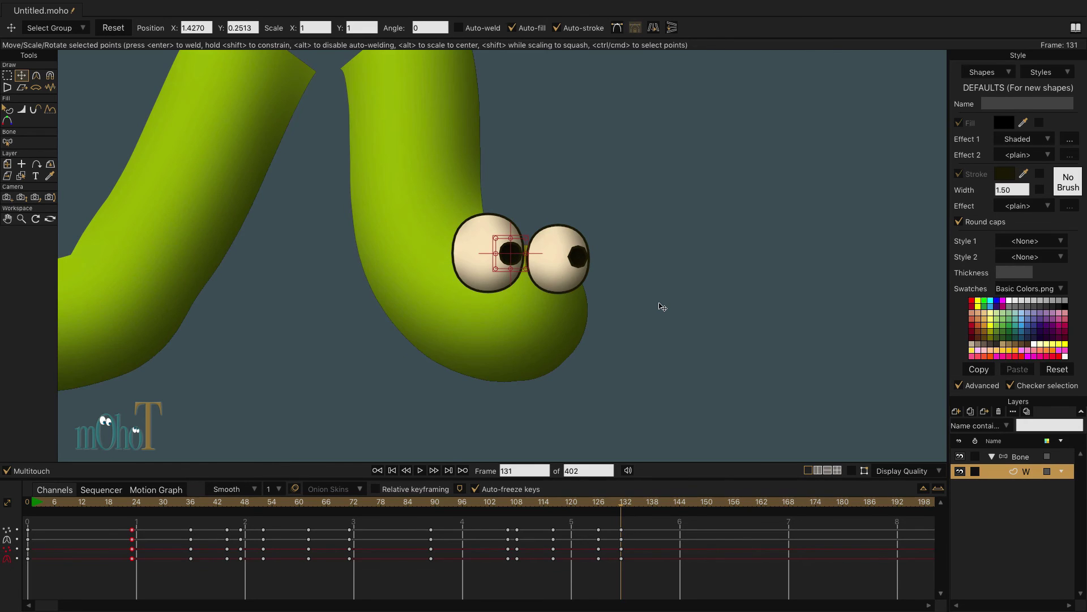
Paste the copied round-eye keys at frame 136 and copy the tall open-eye keys from frame 37 to frame 145
drag(622, 507, 645, 514)
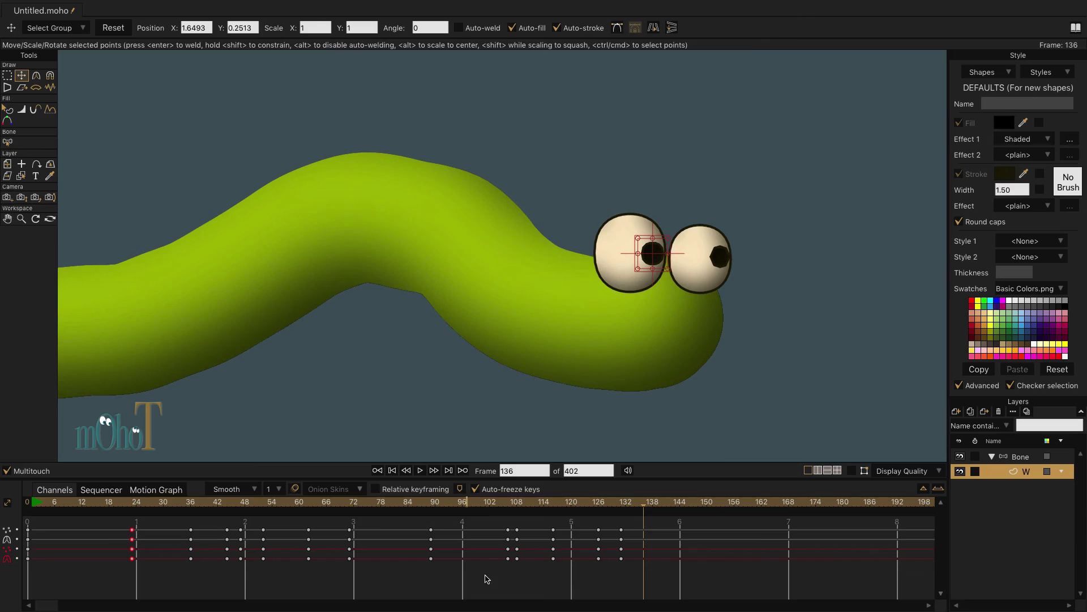
key(super+v)
drag(644, 508, 686, 511)
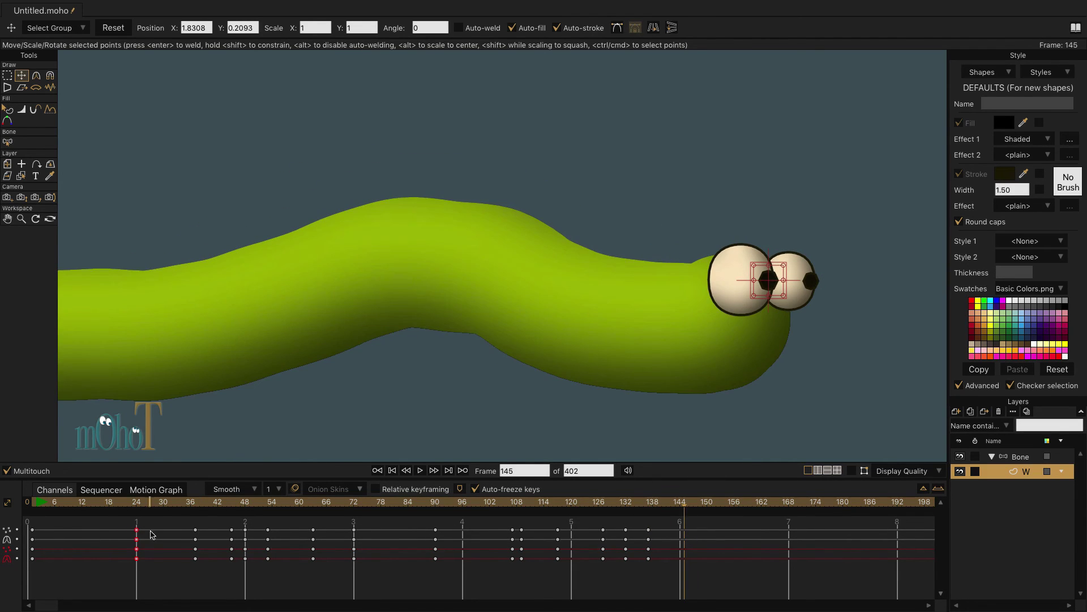
drag(186, 518, 204, 569)
key(ctrl+v)
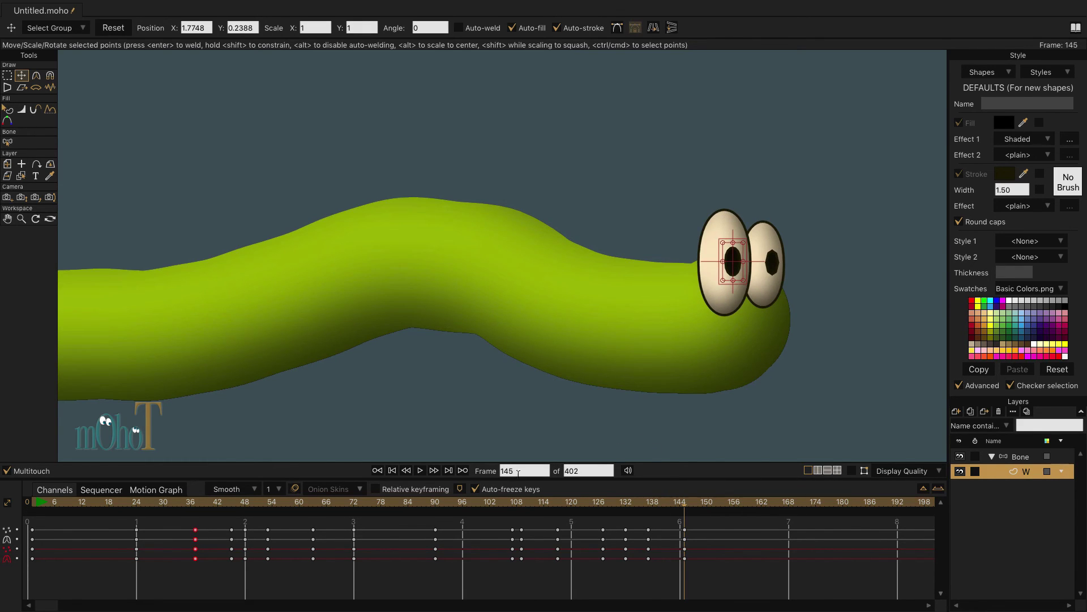
Deselect the points and copy the blink keys from frames 45 to 53 to frame 151
scroll(427, 405, down, 5)
click(559, 407)
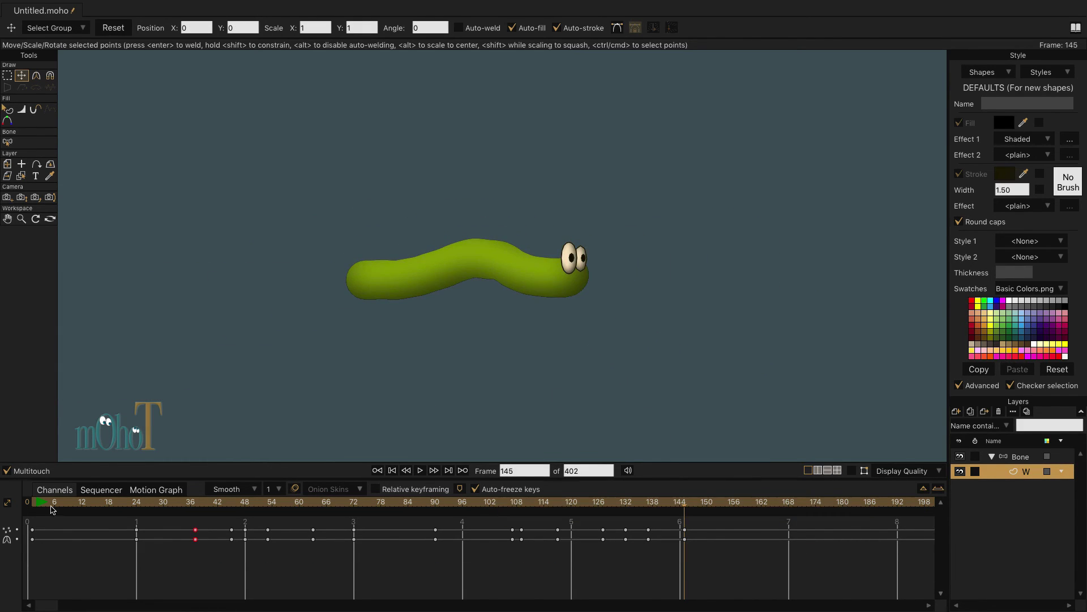
drag(51, 509, 712, 521)
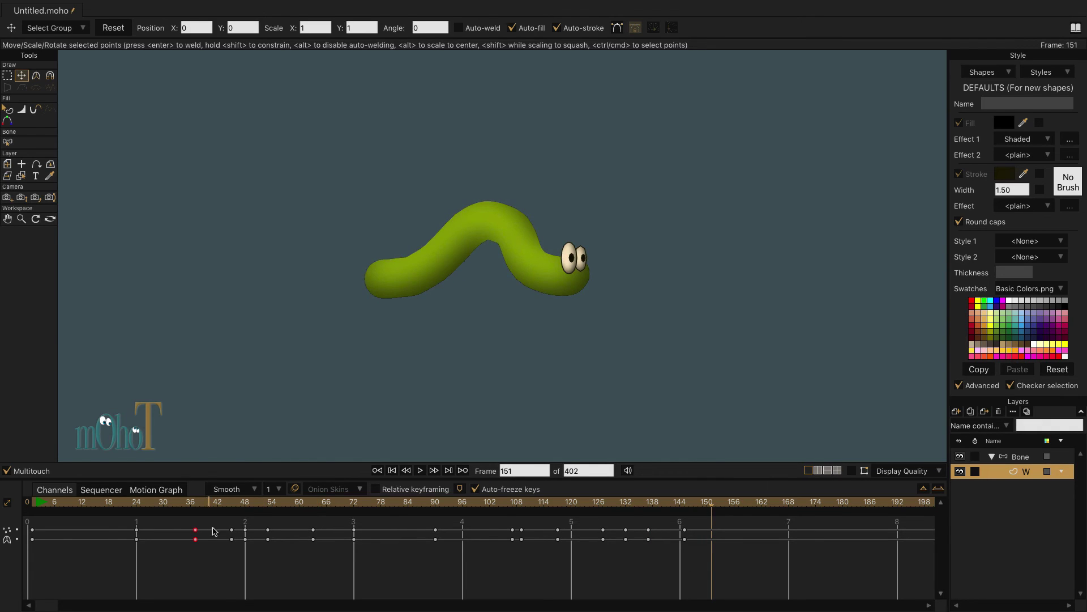
drag(223, 522, 273, 552)
Copy the round-eye keys from frame 24 to frame 166 and the tall open-eye keys from frame 37 to frame 178
drag(712, 509, 777, 510)
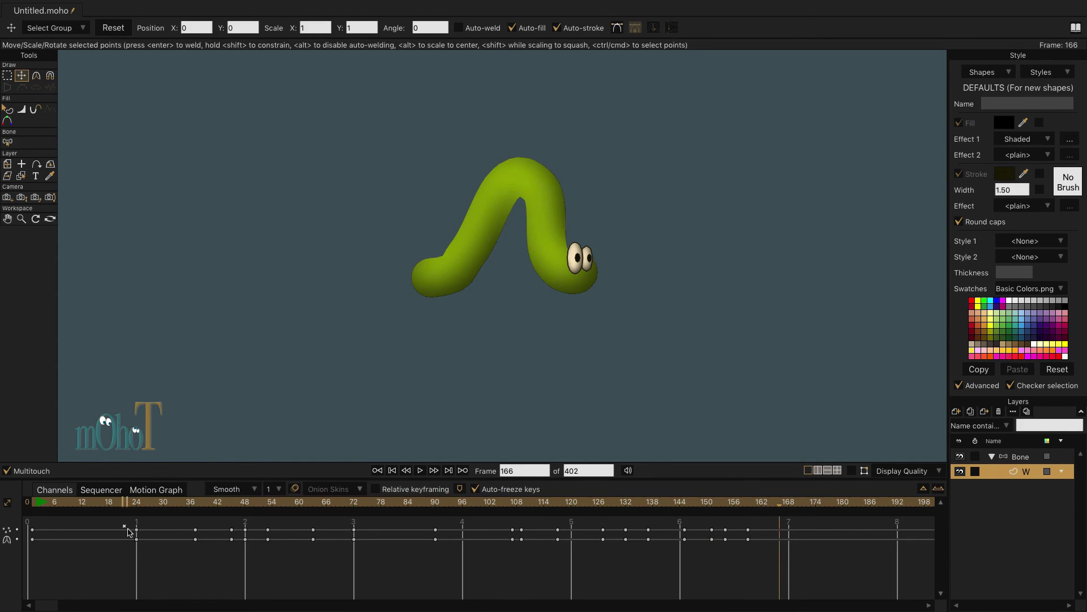
key(ctrl+v)
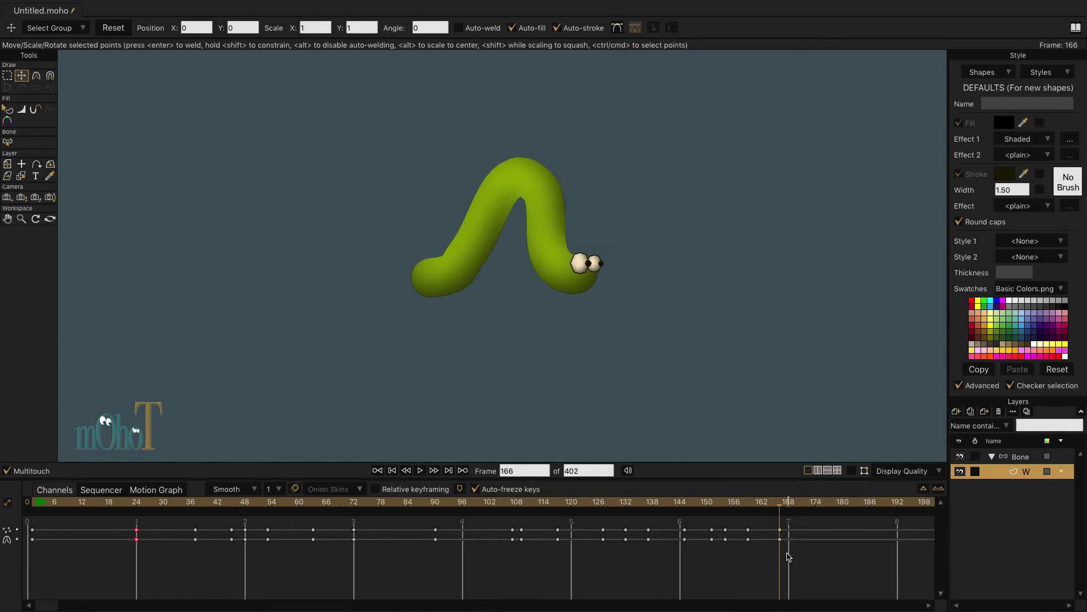
drag(783, 509, 834, 508)
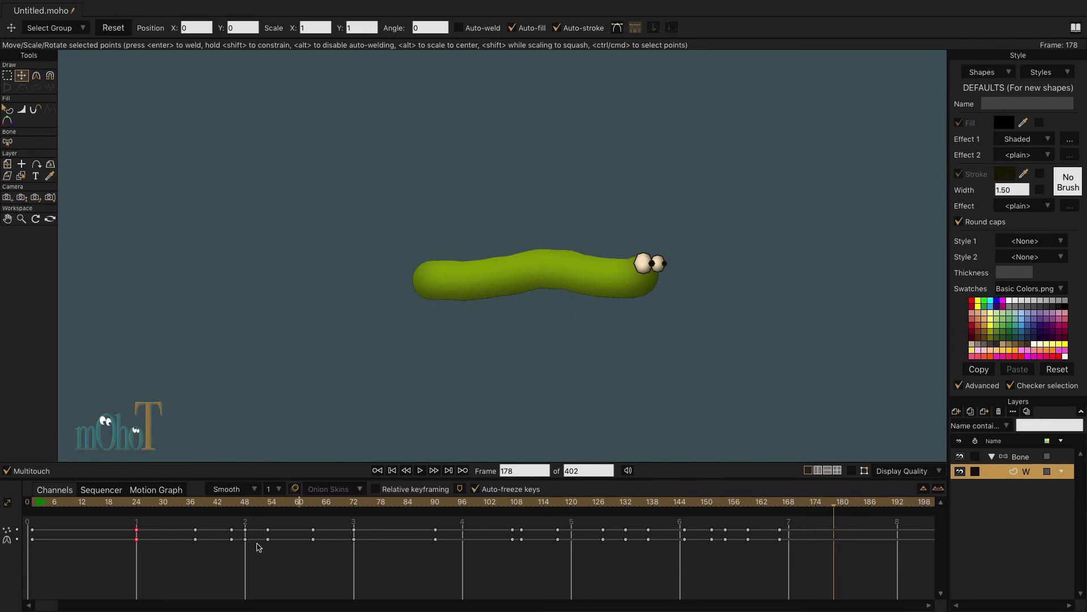
drag(174, 522, 214, 556)
key(ctrl+v)
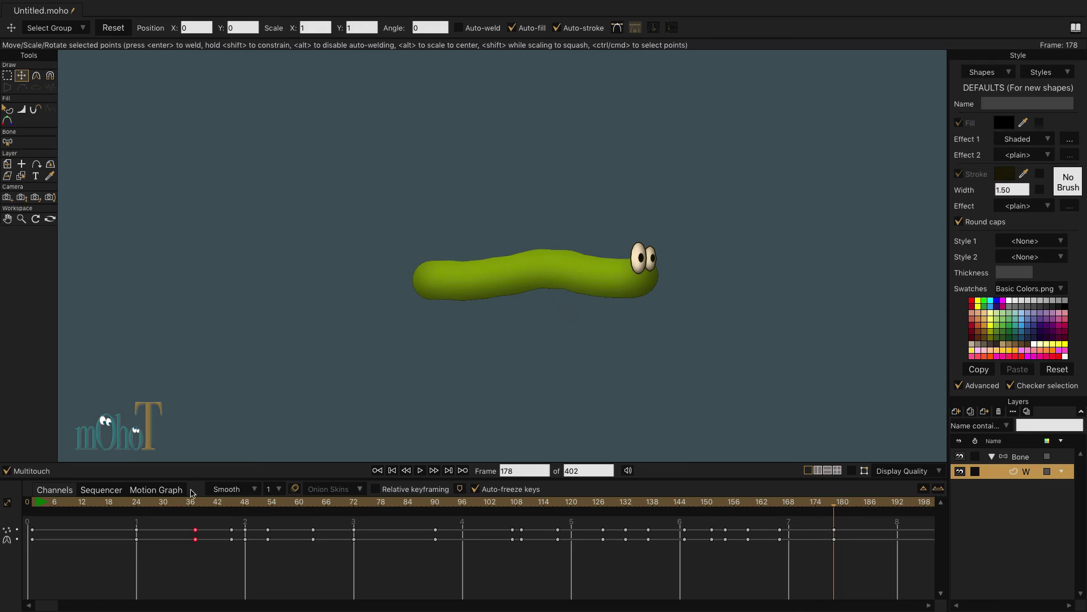
Scrub through the animation and move both pupils down and forward in their eyes at frame 455
drag(29, 506, 303, 506)
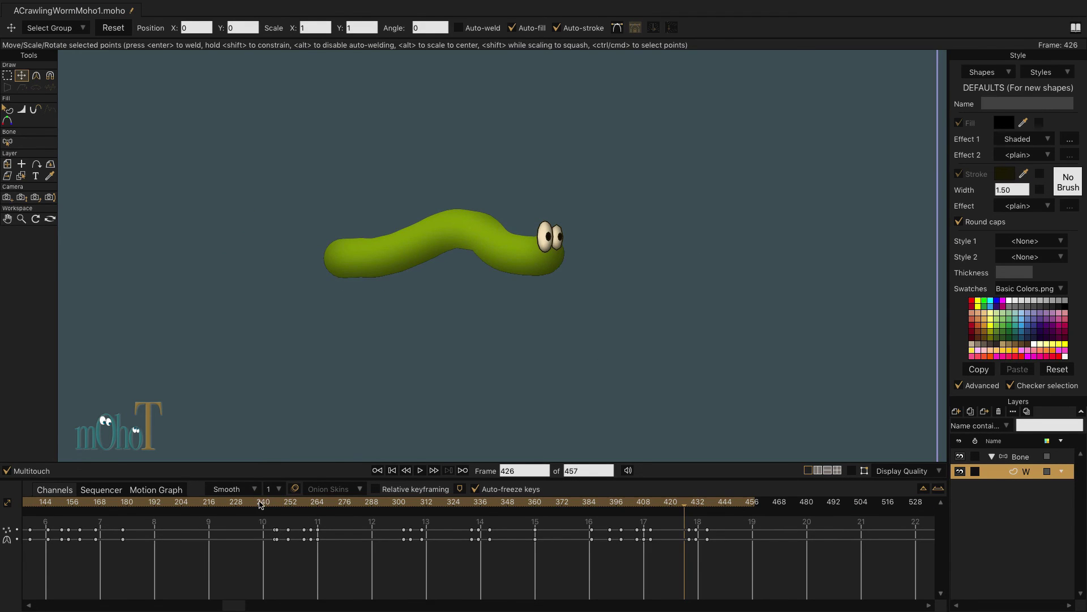
drag(261, 504, 739, 516)
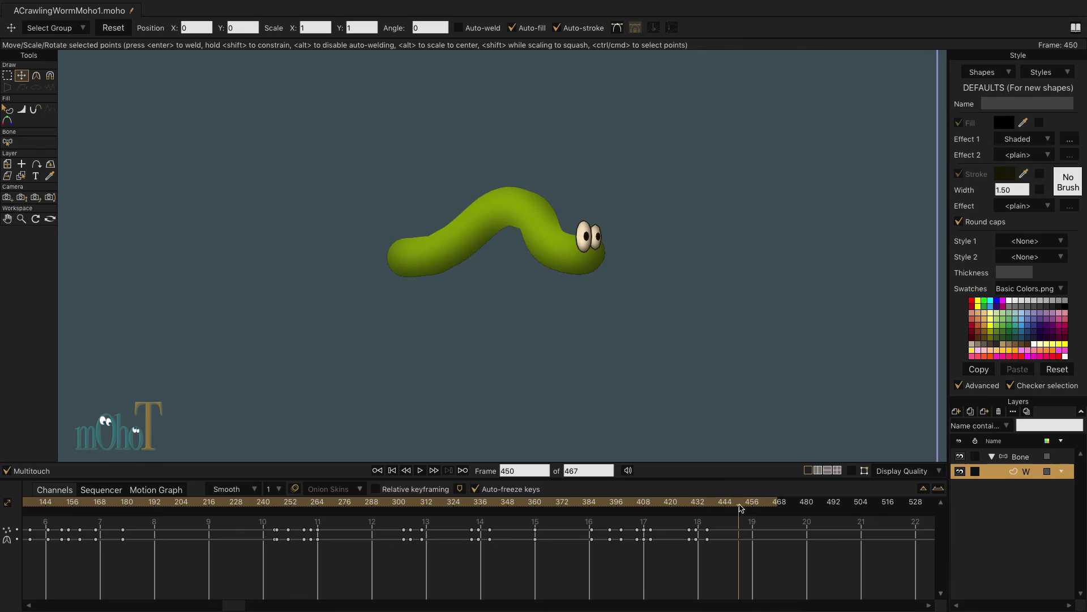
mouse_move(741, 508)
mouse_down()
mouse_move(759, 506)
mouse_move(750, 506)
mouse_up()
scroll(642, 243, up, 10)
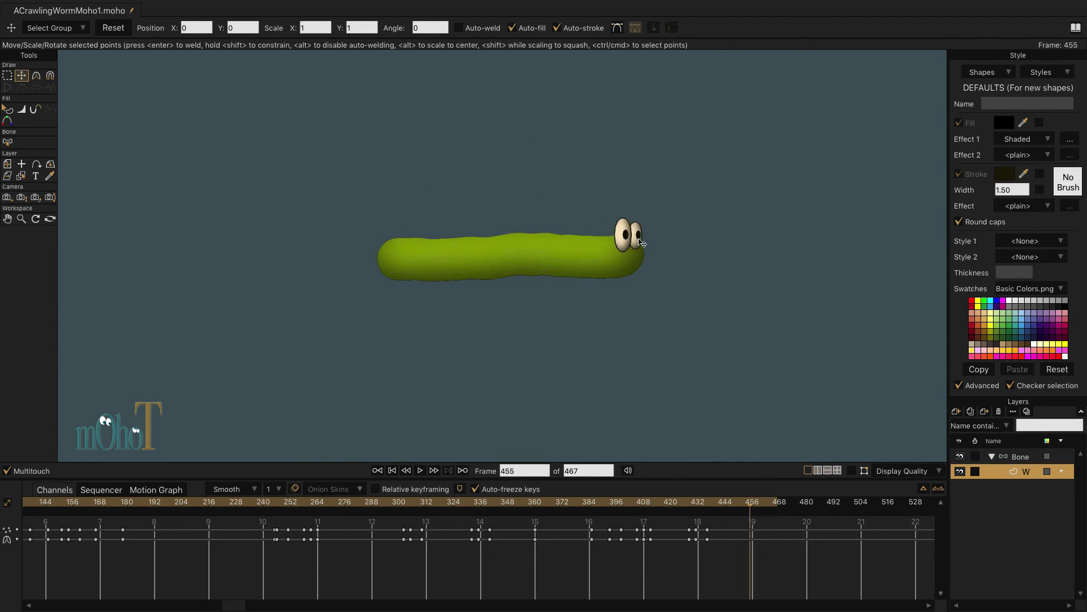
scroll(641, 242, down, 2)
drag(774, 210, 803, 213)
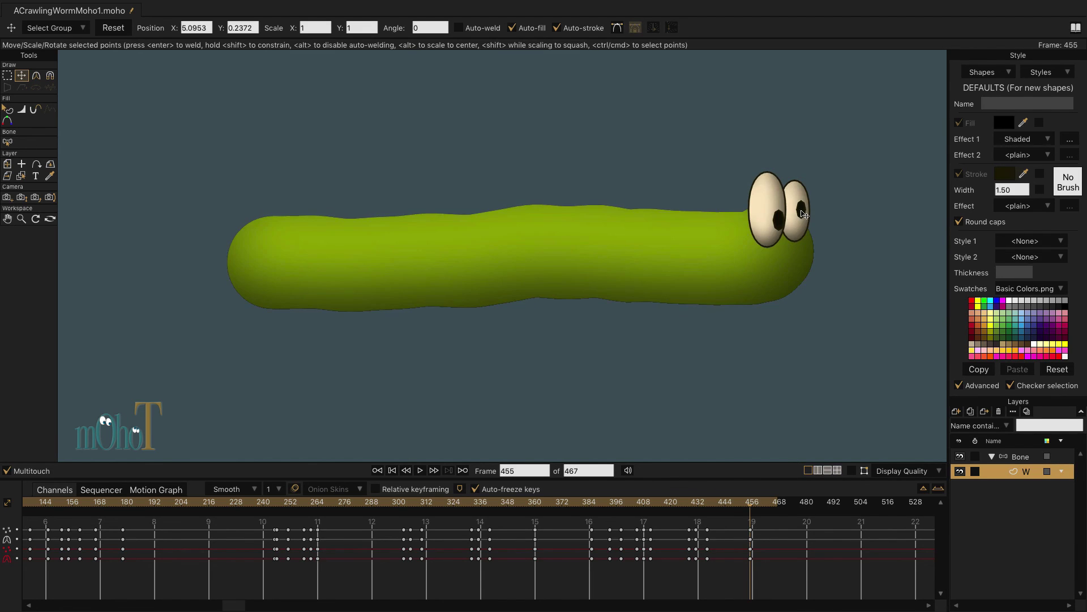
scroll(801, 211, up, 3)
drag(909, 195, 912, 209)
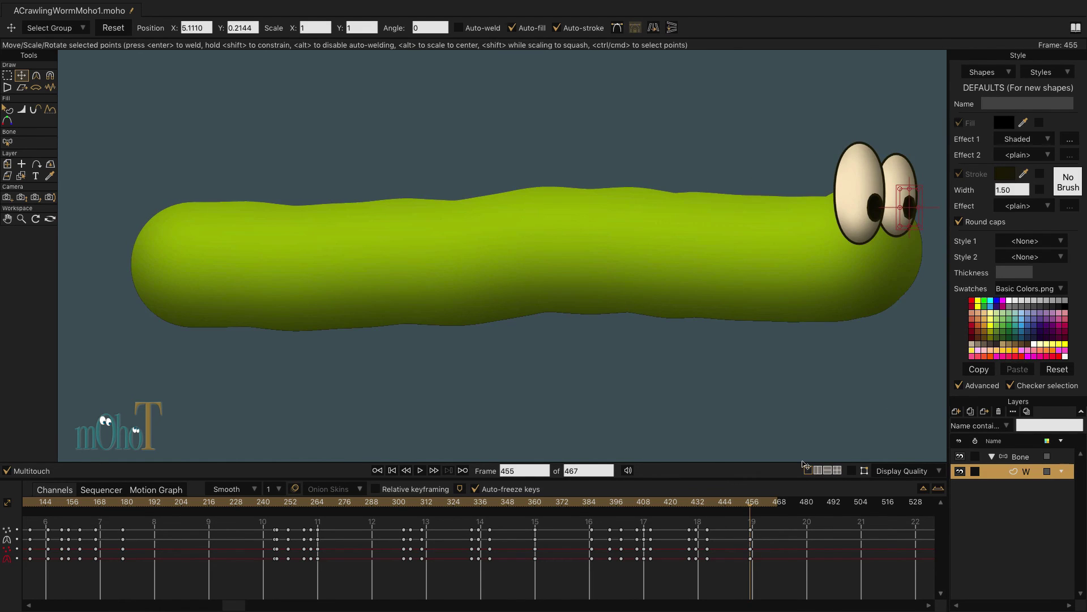
Move both pupils up and back at frame 461, and slightly further back at frame 465
drag(749, 508, 764, 508)
drag(909, 206, 877, 186)
click(879, 209)
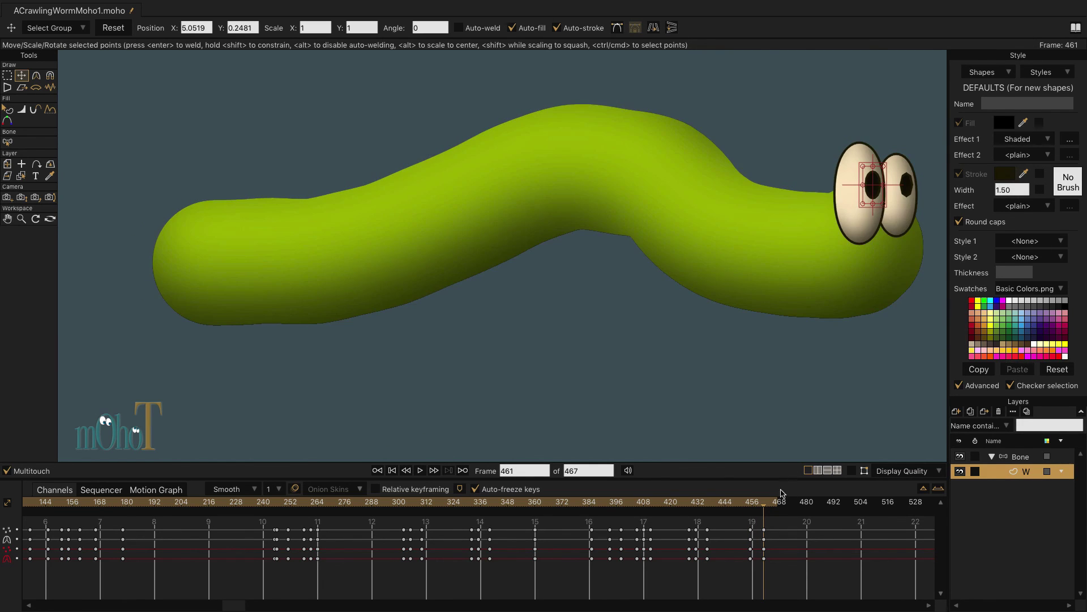
drag(764, 508, 774, 508)
click(907, 188)
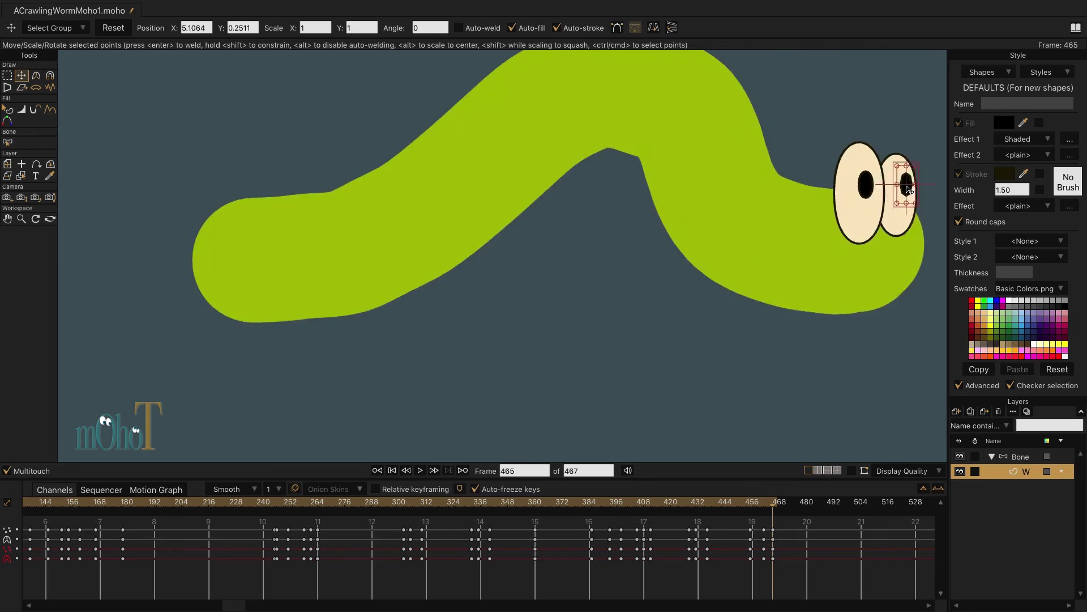
drag(901, 188, 900, 187)
Set the project's background colour to teal #5BA7B0 in the project settings
scroll(601, 375, down, 6)
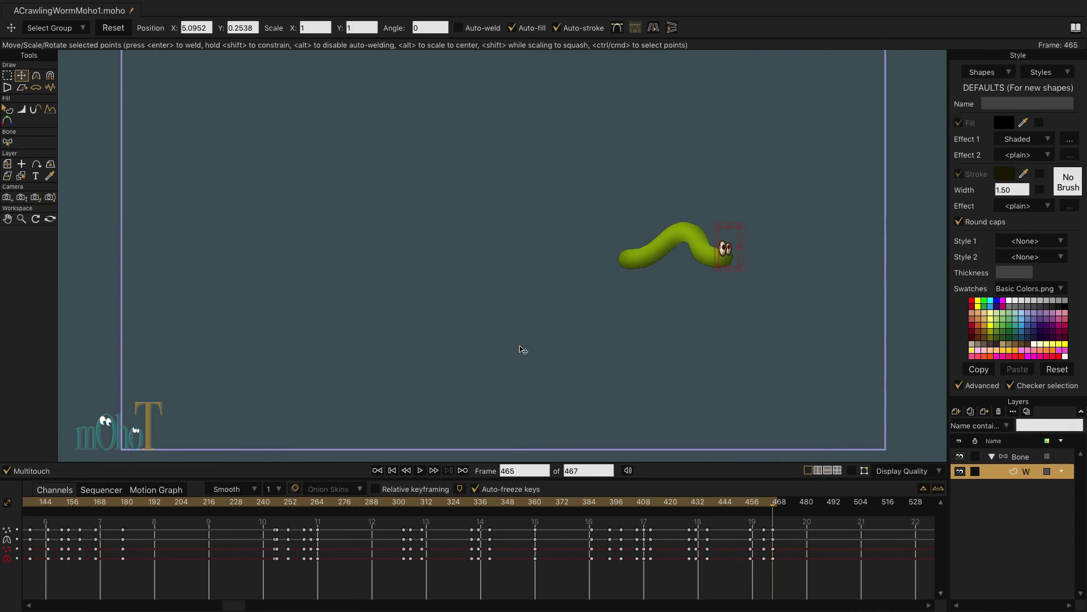
mouse_move(27, 3)
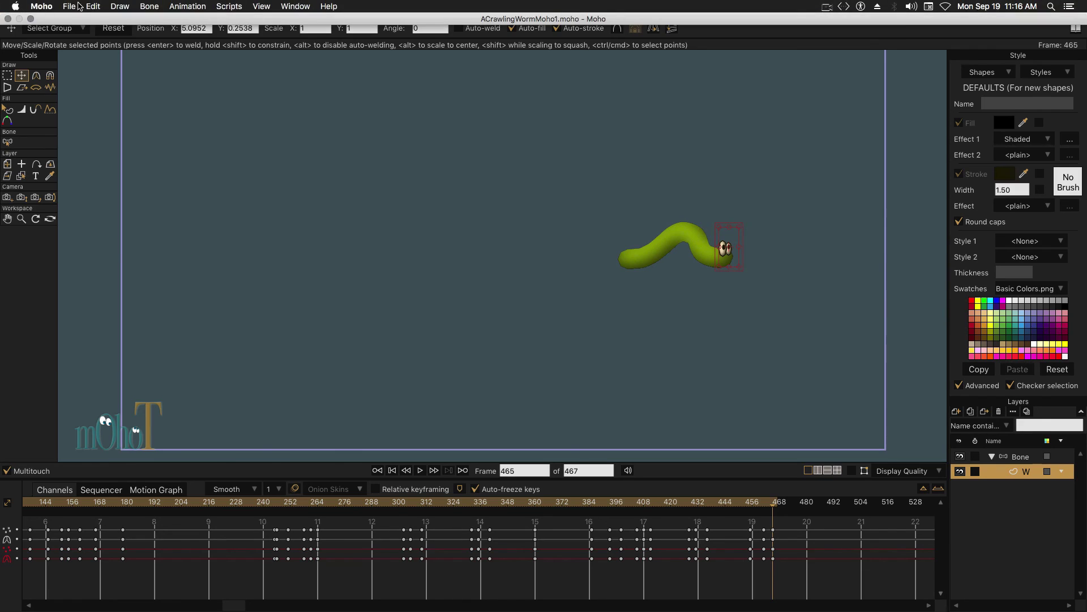
click(69, 6)
click(114, 219)
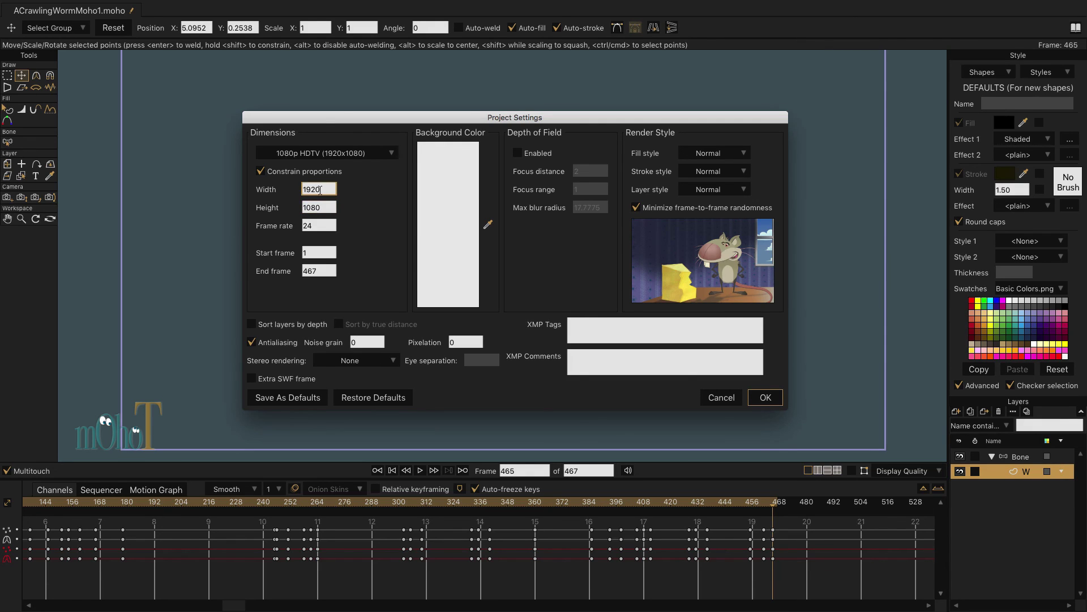
click(443, 205)
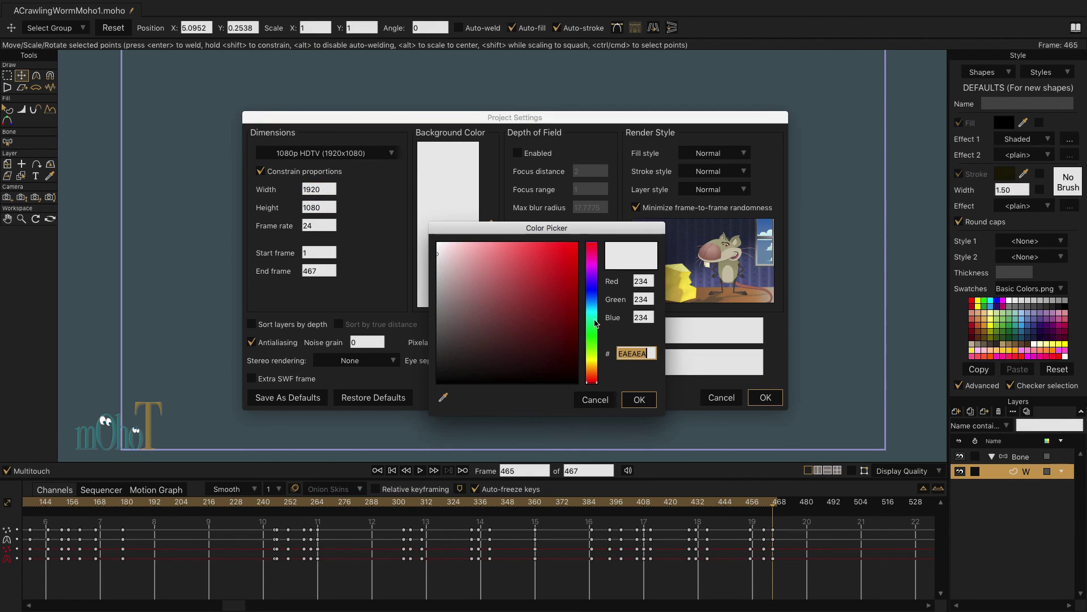
click(591, 309)
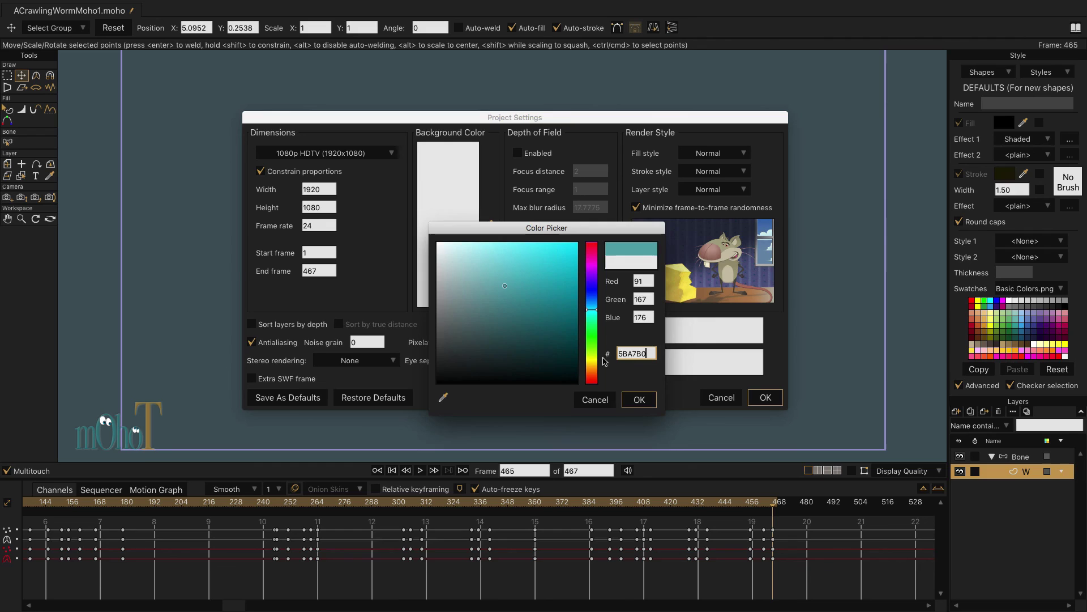
click(642, 400)
click(766, 398)
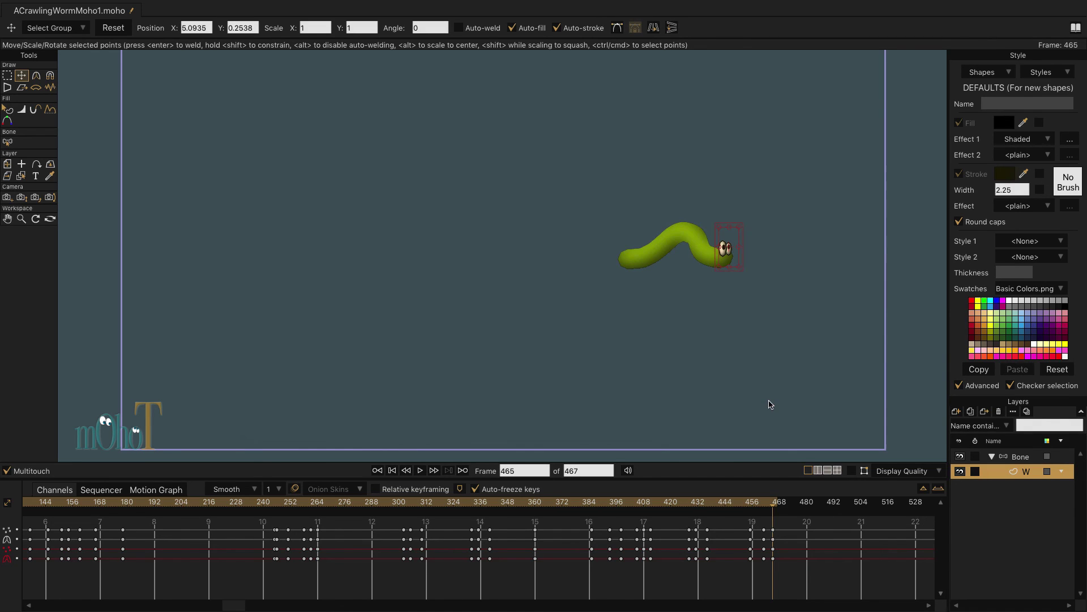
Export the animation, frames 1 to 467, as a QuickTime (H.264-AAC) movie named ACrawlingWormMoho1.mov to the Desktop folder
click(69, 6)
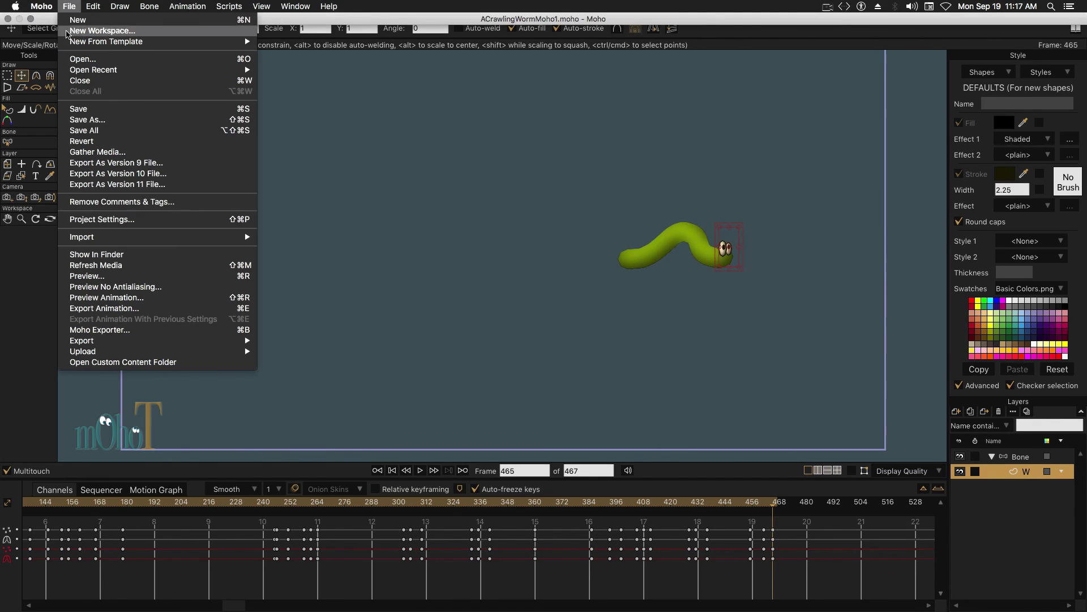
click(125, 308)
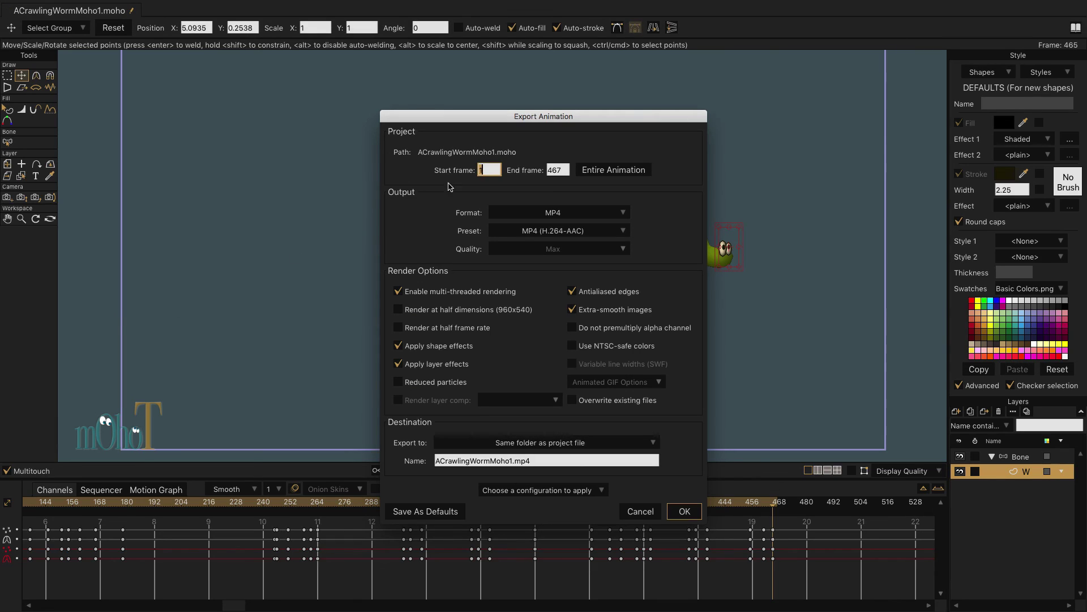
click(559, 213)
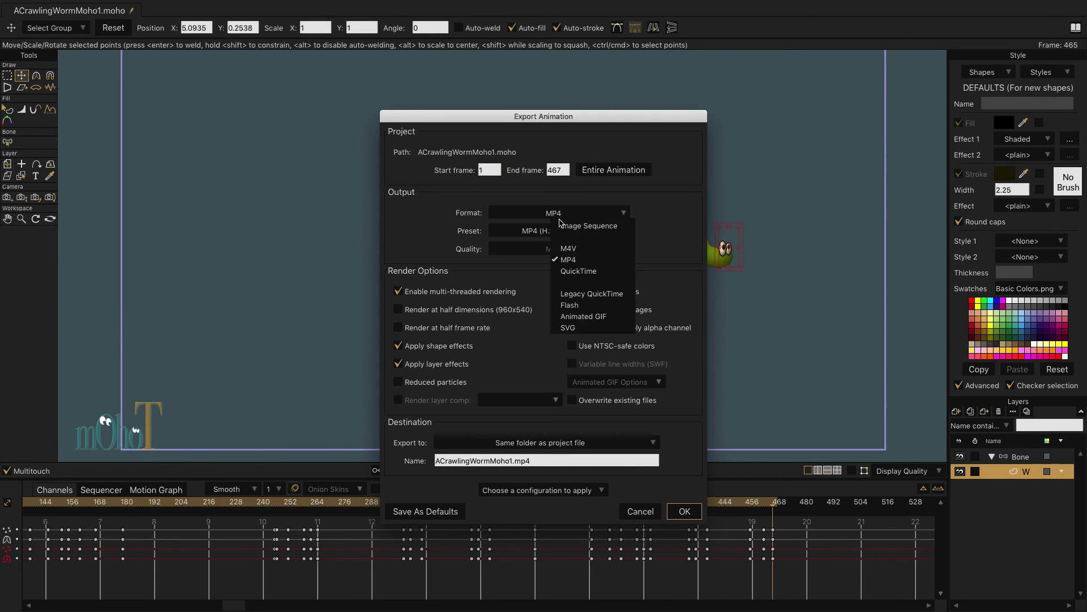
click(578, 271)
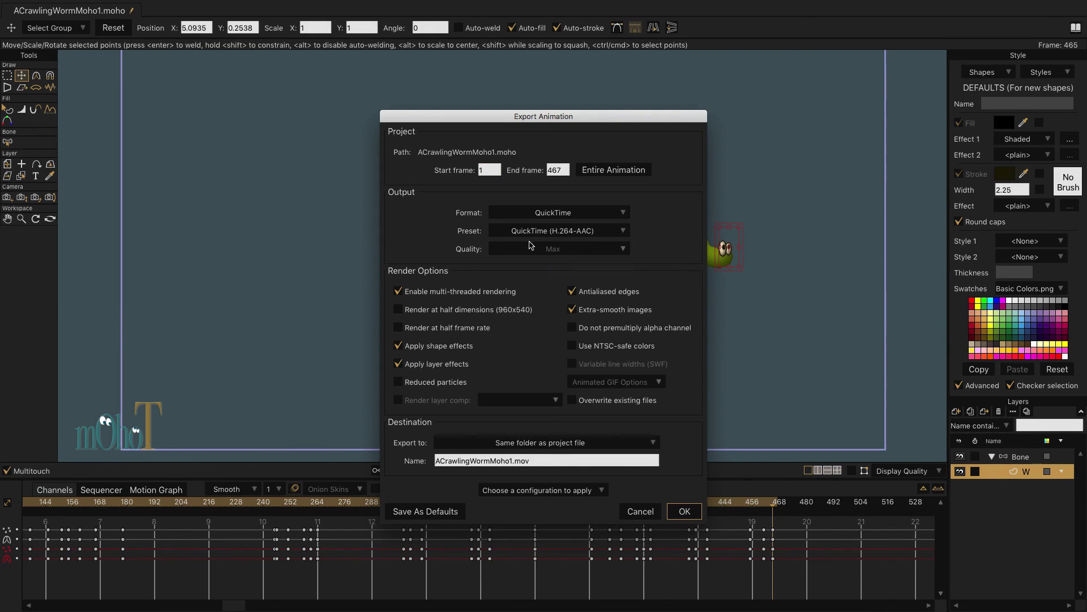
click(603, 444)
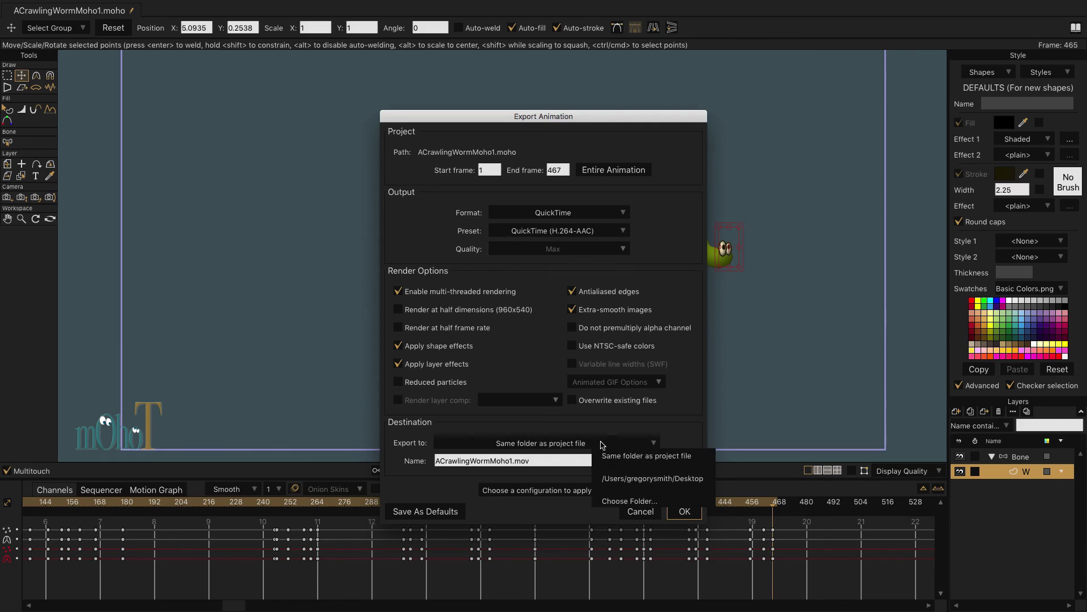
click(638, 479)
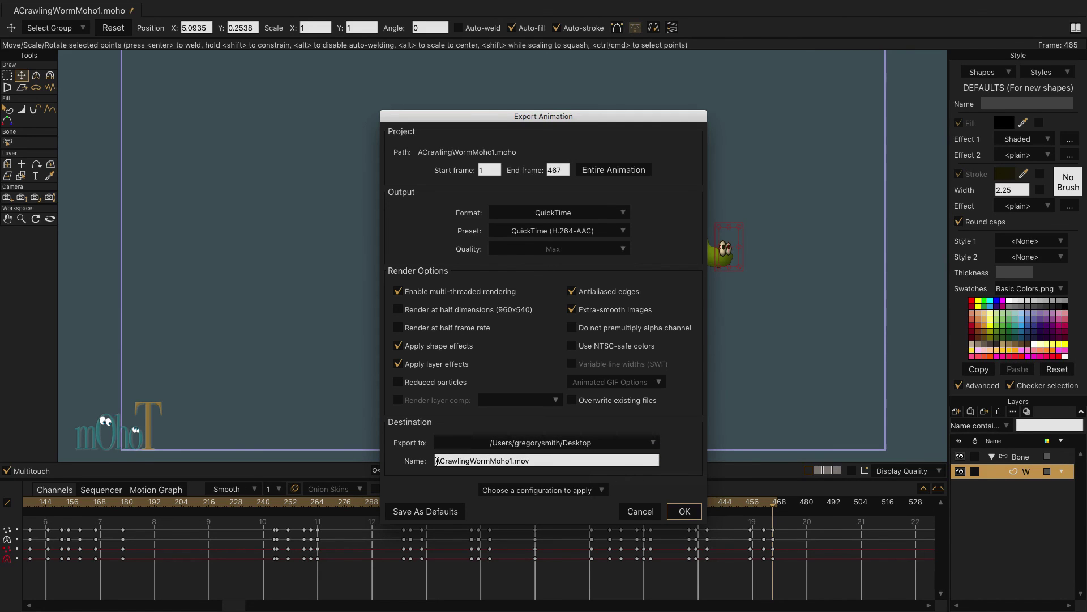
click(684, 511)
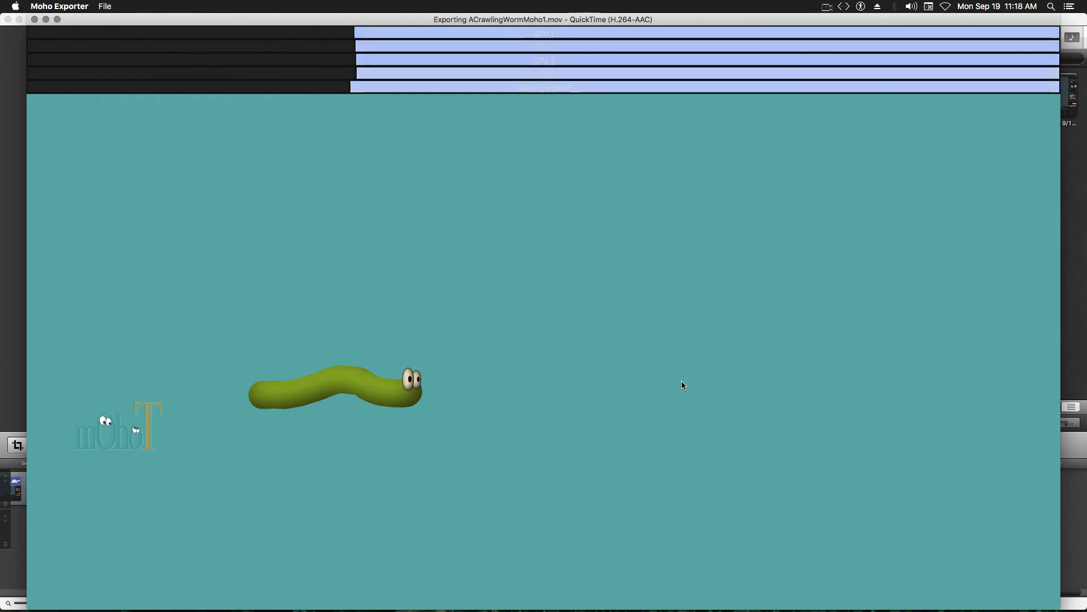
click(826, 6)
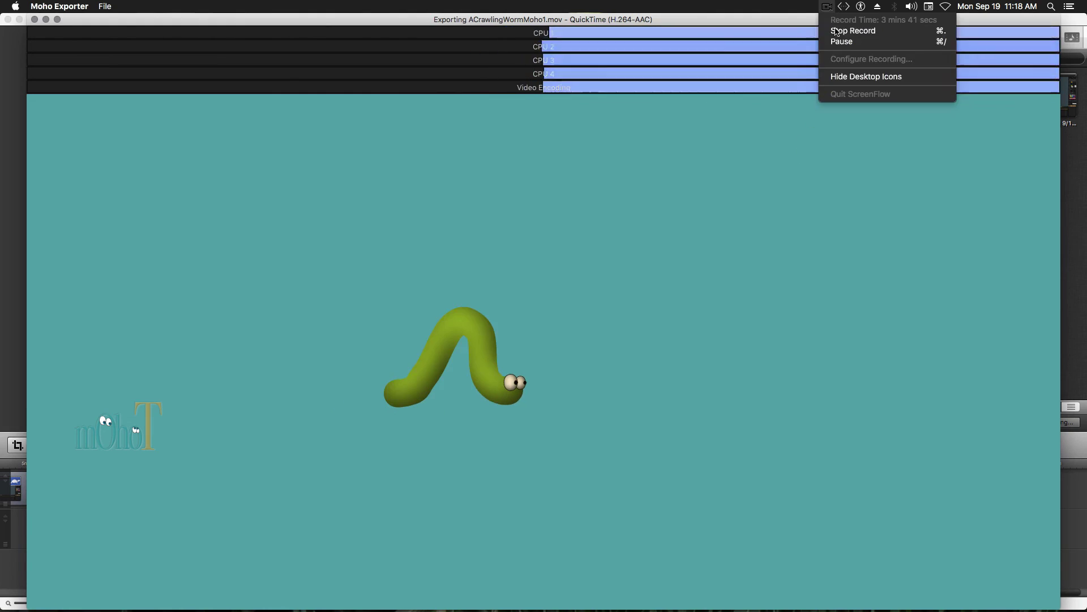